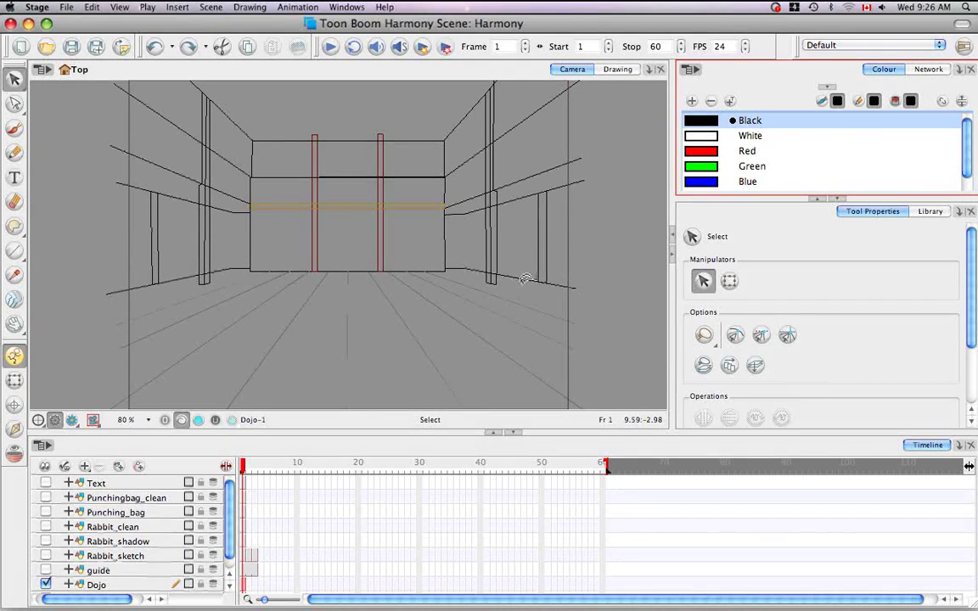
# - Browse the Drawing > Arrange ordering commands, then dismiss them without applying any
pyautogui.click(249, 8)
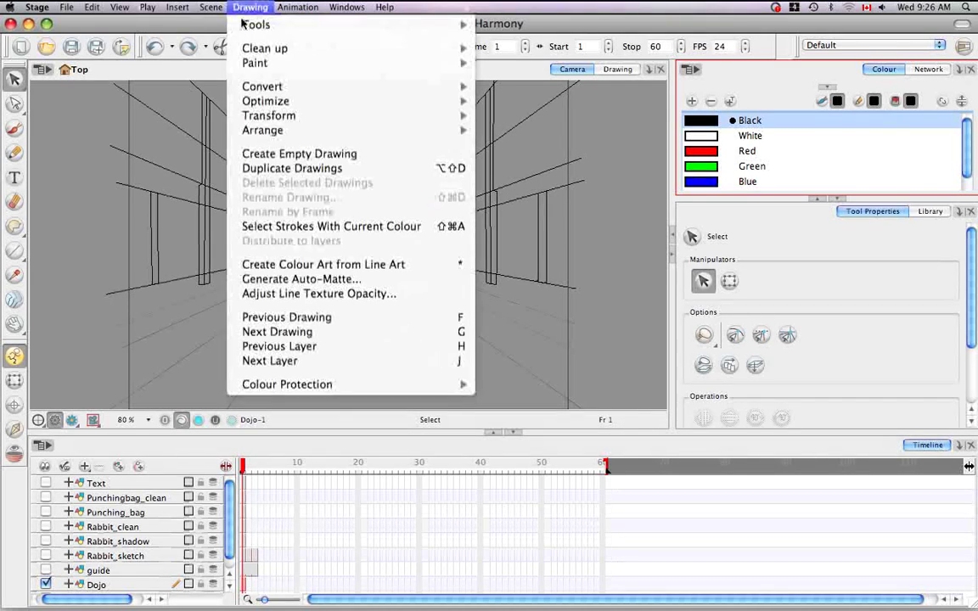
pyautogui.moveTo(485, 130)
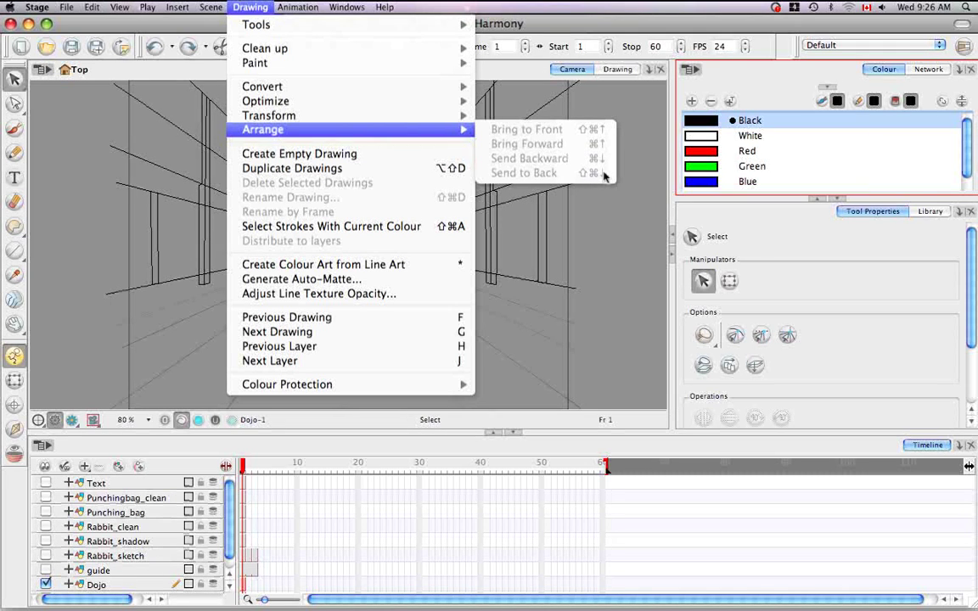
pyautogui.click(633, 236)
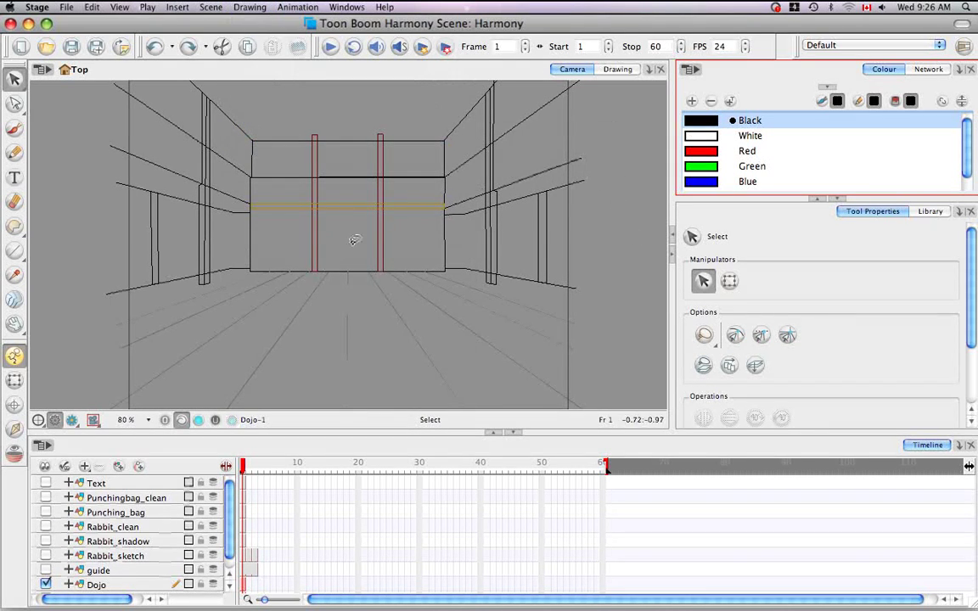
# - Zoom in on the beam area, redo the last change and bring the selected line forward
pyautogui.press('super+equal')
pyautogui.press('super+equal')
pyautogui.press('super+equal')
pyautogui.press('super+equal')
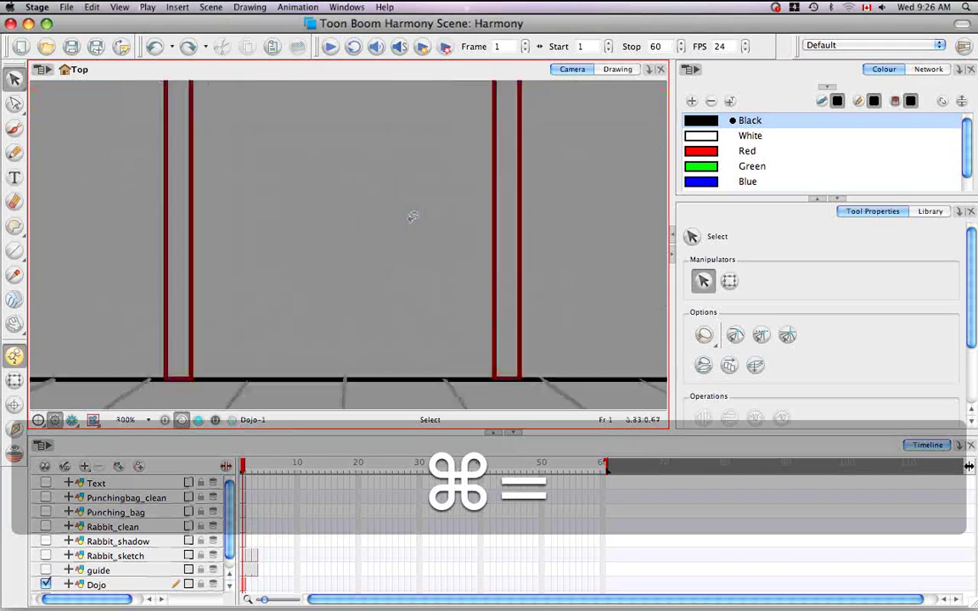
pyautogui.press('space')
pyautogui.moveTo(408, 214); pyautogui.dragTo(366, 273)
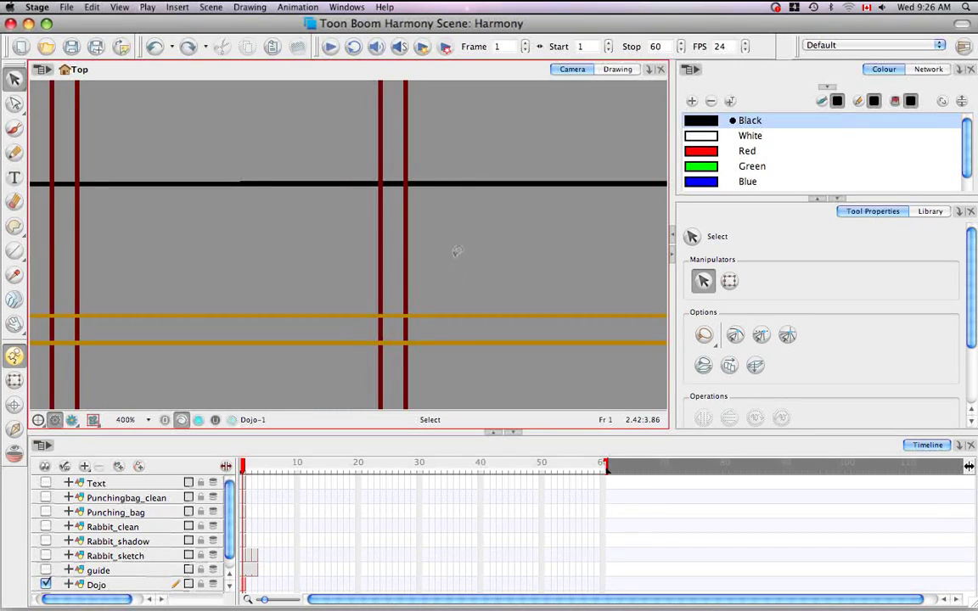
pyautogui.press('space')
pyautogui.moveTo(455, 245); pyautogui.dragTo(534, 278)
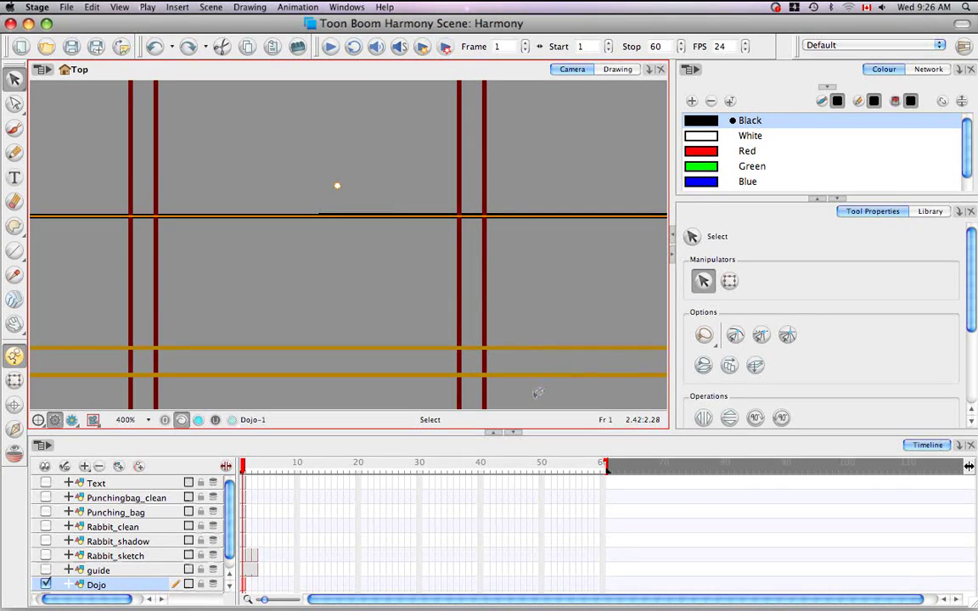
pyautogui.press('super+shift+z')
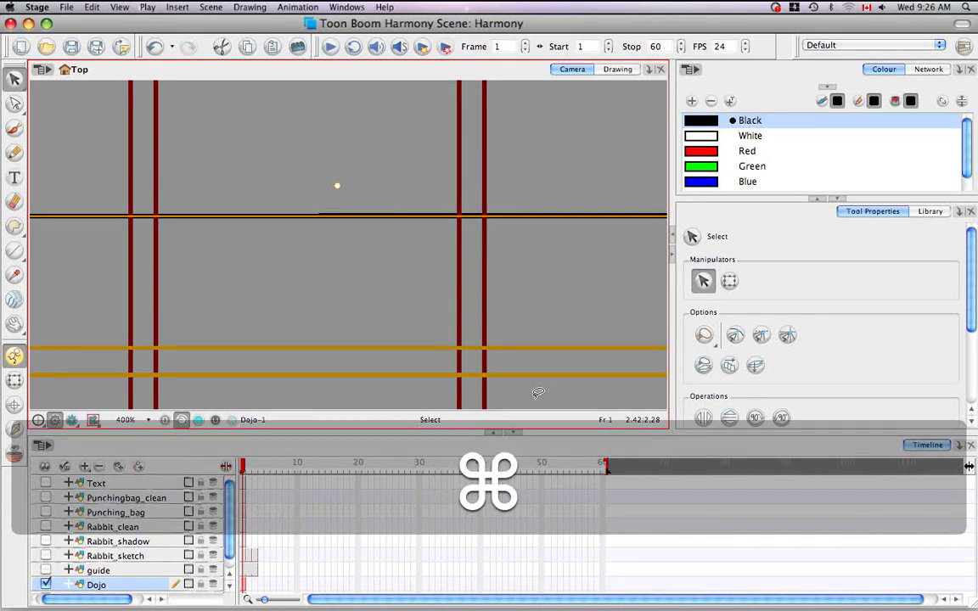
pyautogui.press('super+Up')
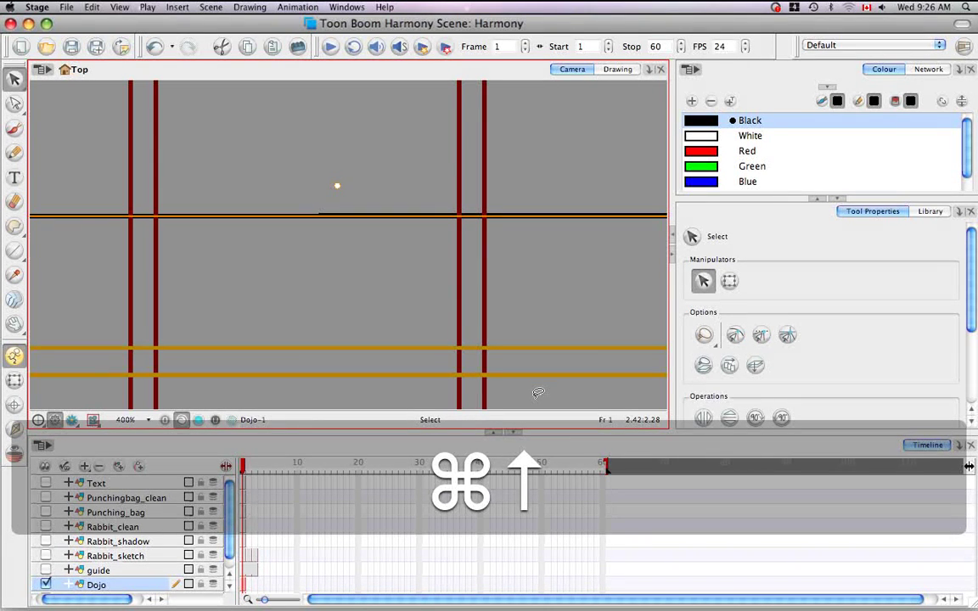
pyautogui.click(311, 282)
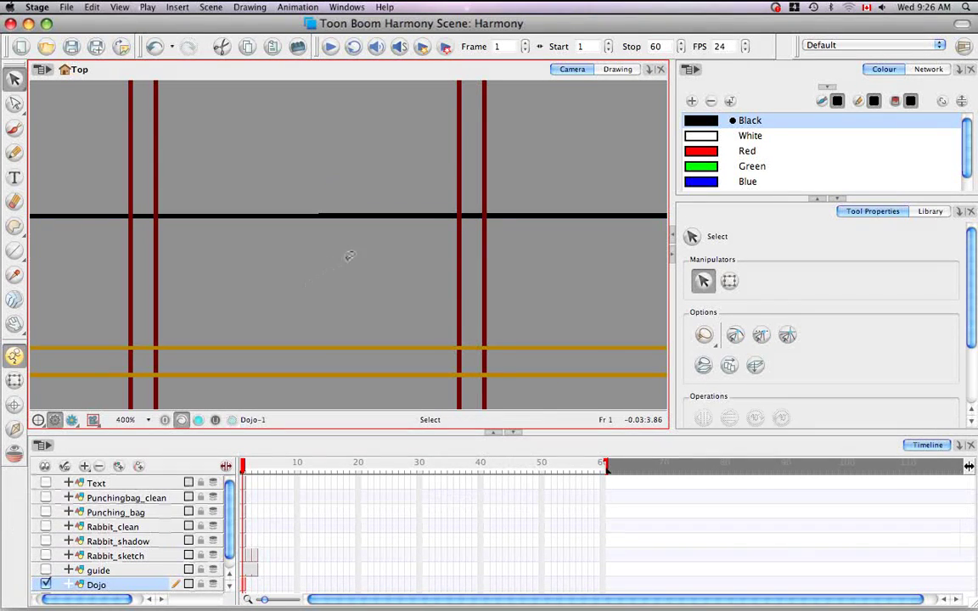
# - Reorder the black horizontal line until it sits in front of the overlapping orange beam
pyautogui.click(348, 213)
pyautogui.press('super+Up')
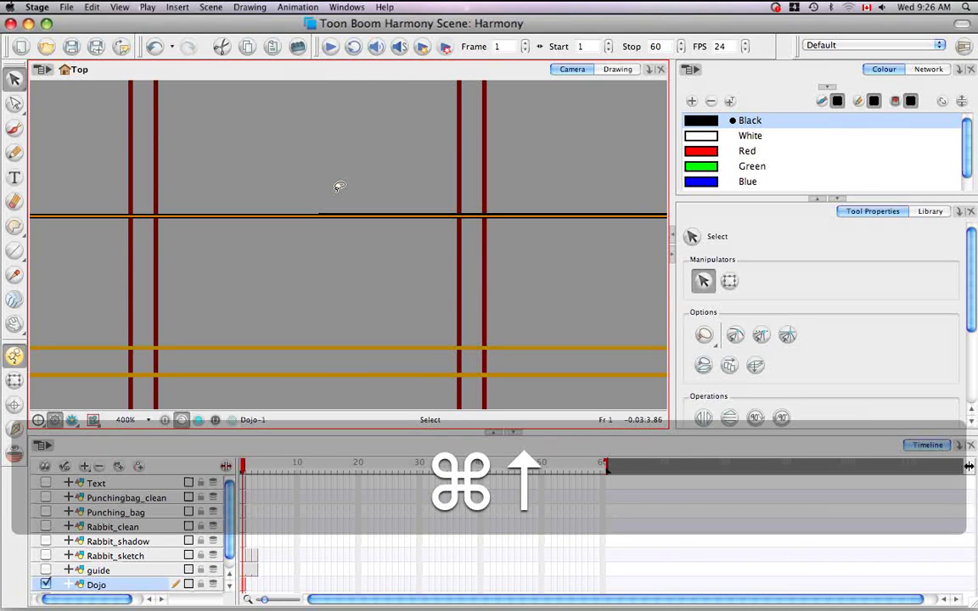
pyautogui.click(338, 289)
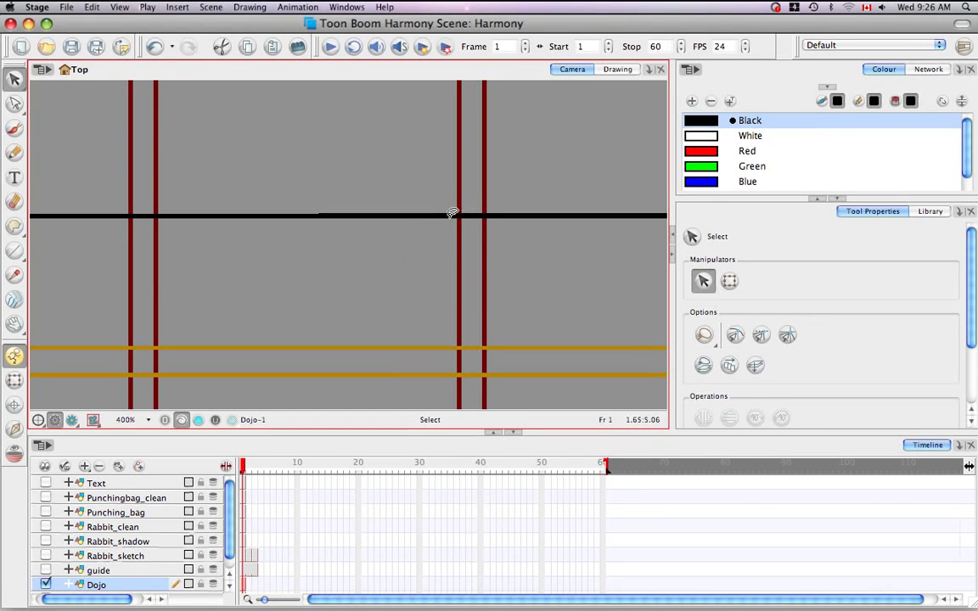
pyautogui.click(389, 214)
pyautogui.press('super+Down')
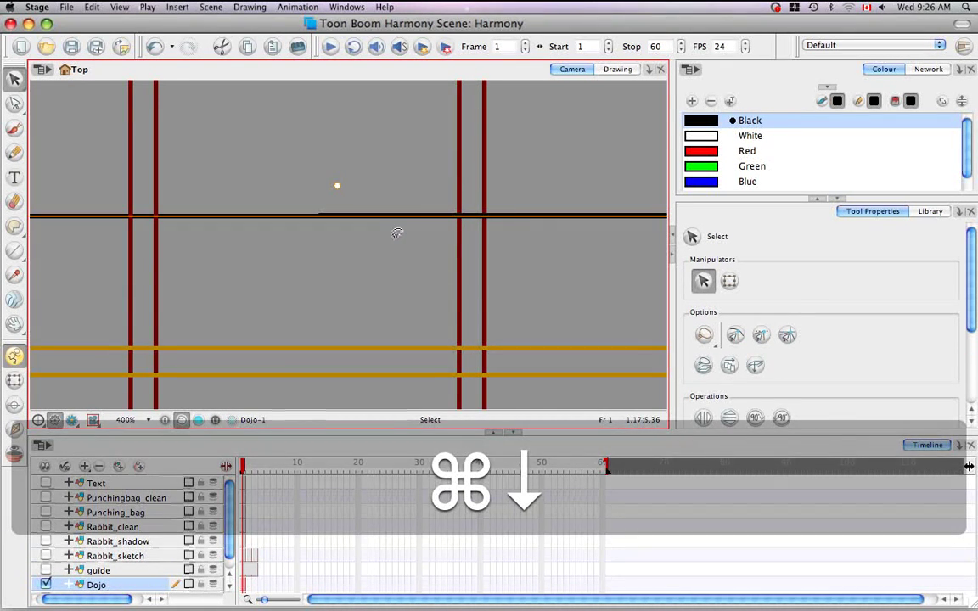
pyautogui.click(291, 294)
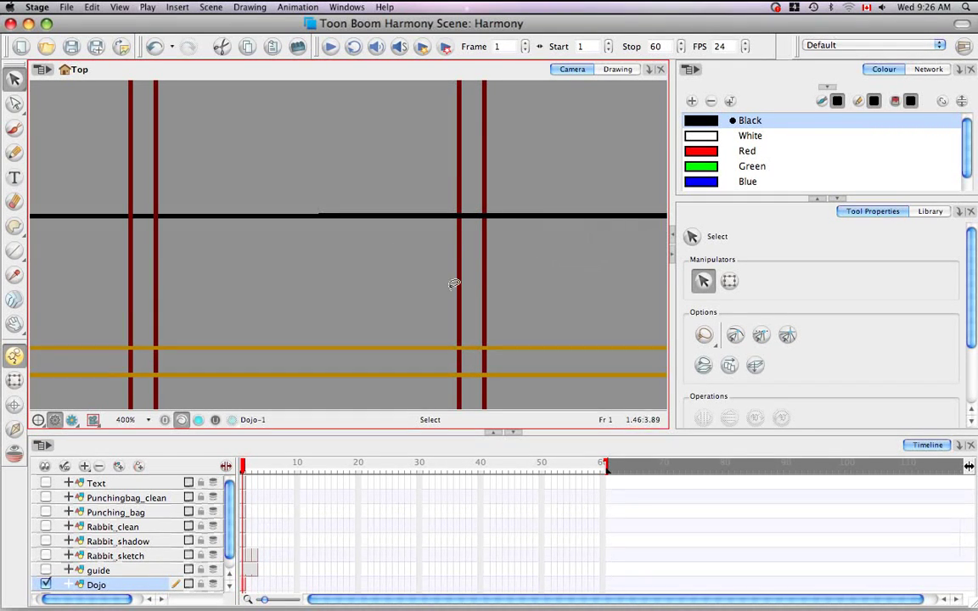
pyautogui.click(533, 215)
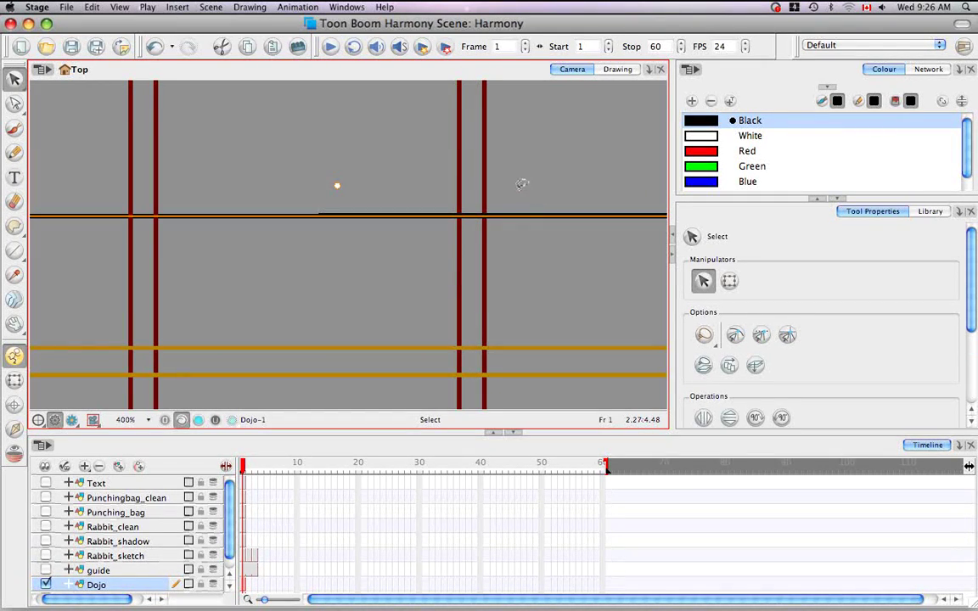
pyautogui.press('super+Up')
pyautogui.click(528, 271)
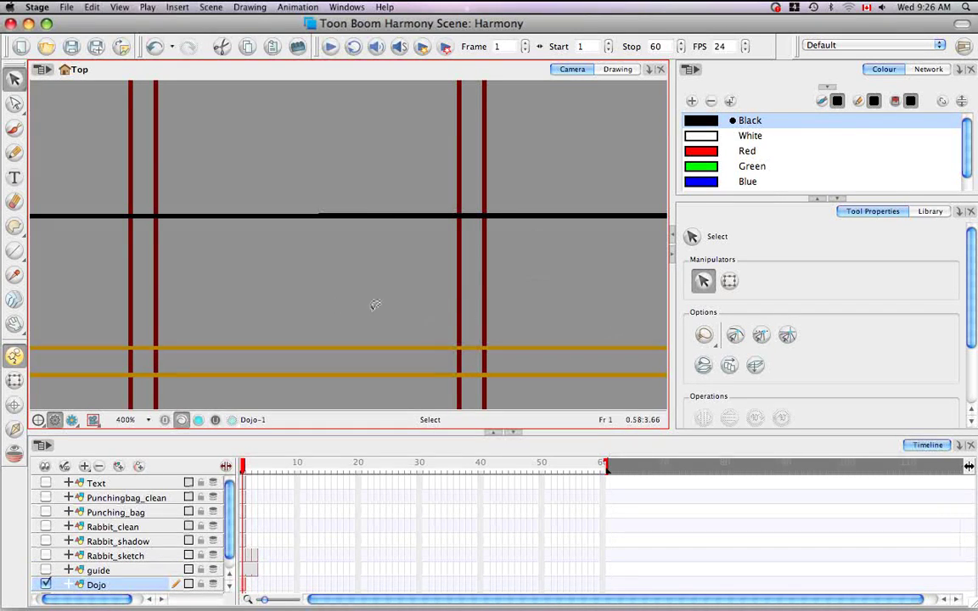
# - Select both orange beam lines and send them to the very back, behind the red posts
pyautogui.press('space')
pyautogui.moveTo(386, 293); pyautogui.dragTo(389, 339)
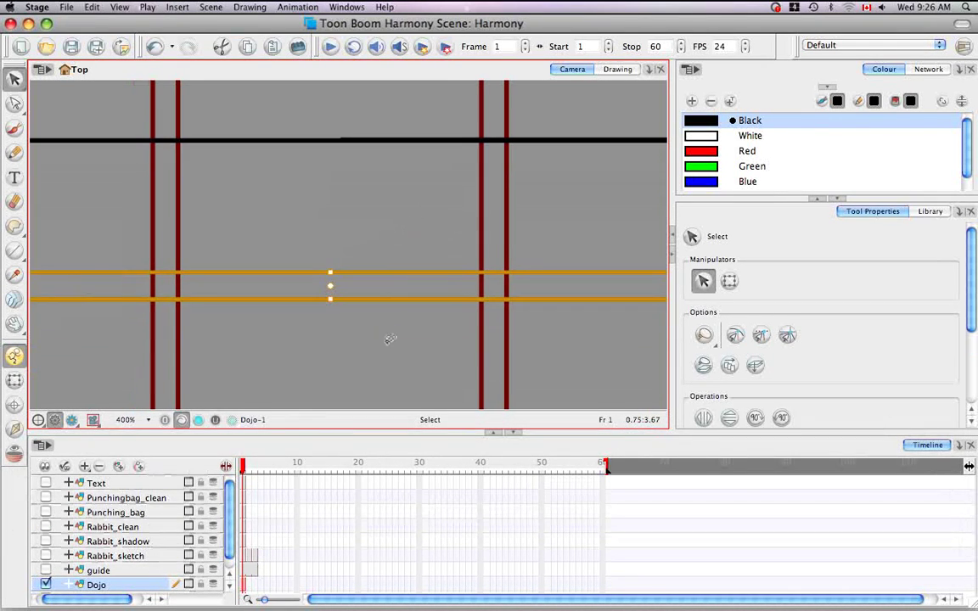
pyautogui.press('super')
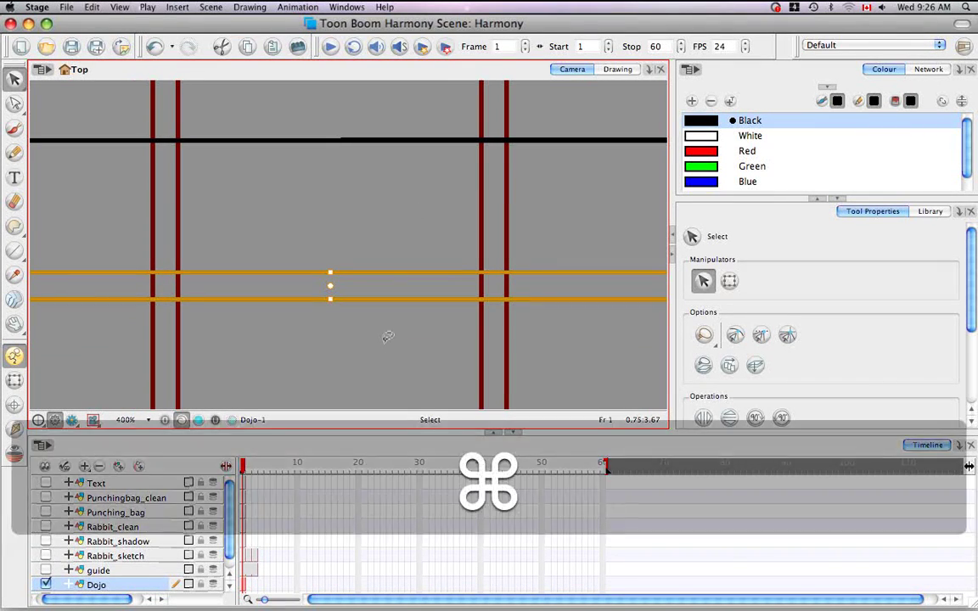
pyautogui.press('shift')
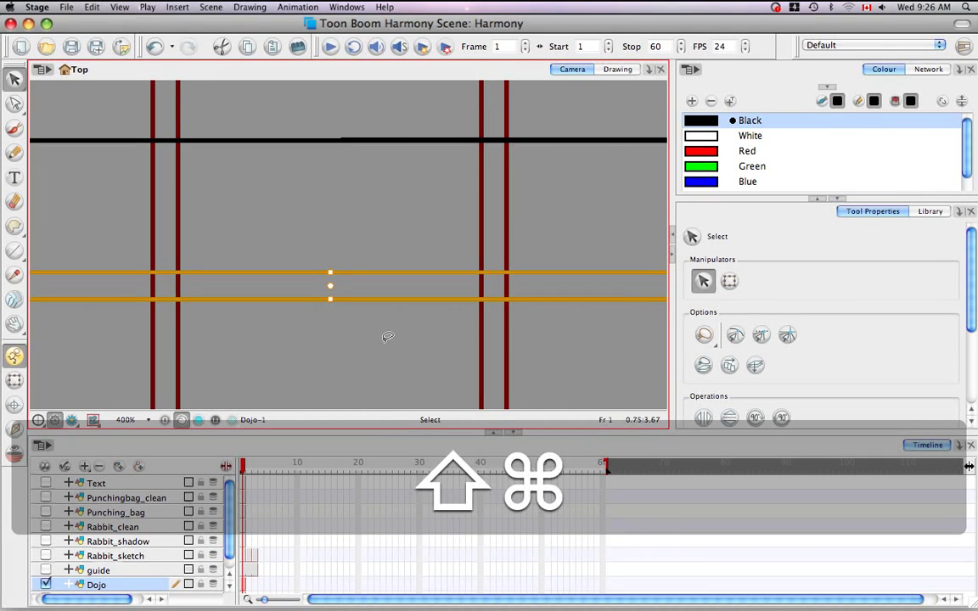
pyautogui.press('shift+super+Up')
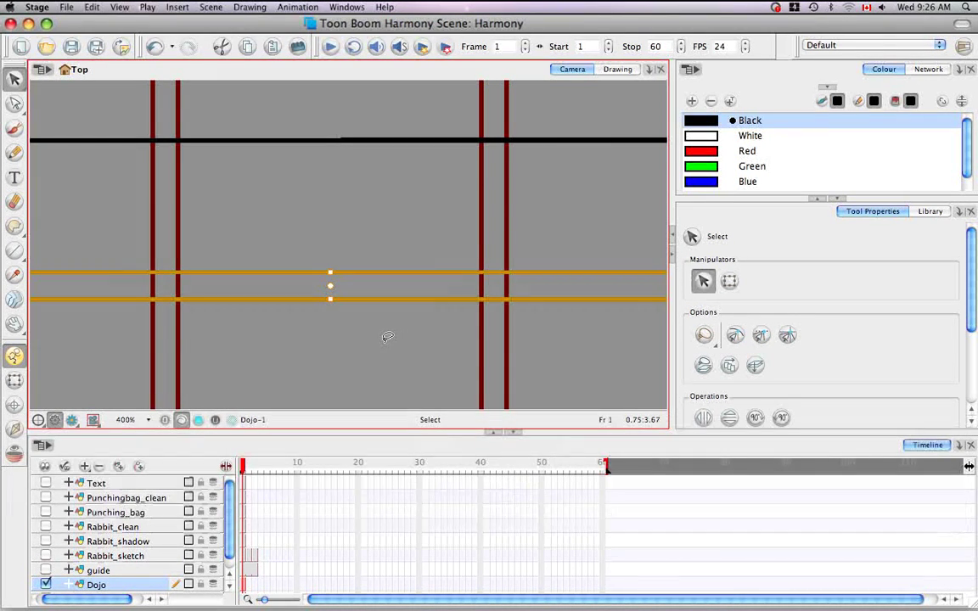
pyautogui.press('Escape')
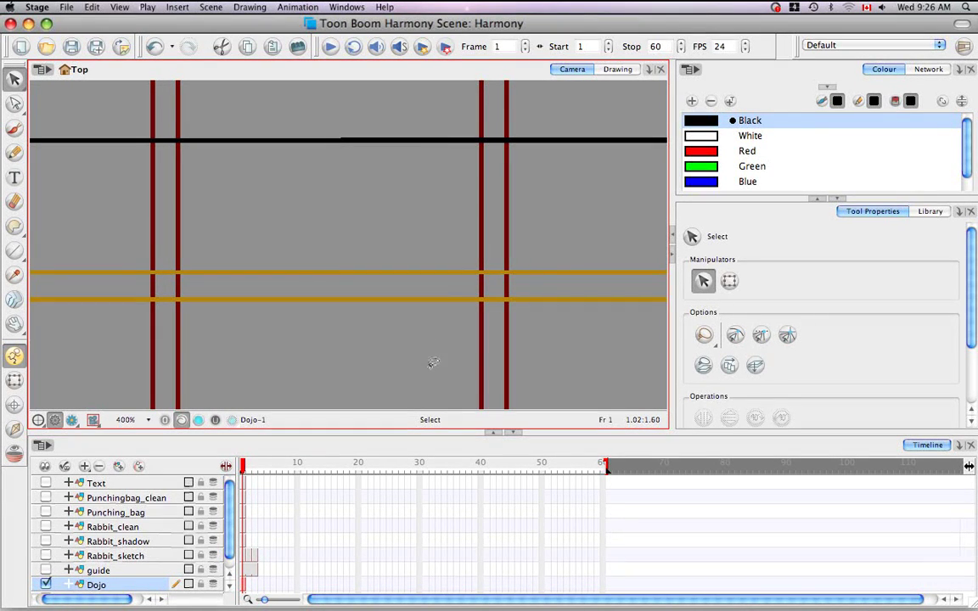
pyautogui.click(385, 273)
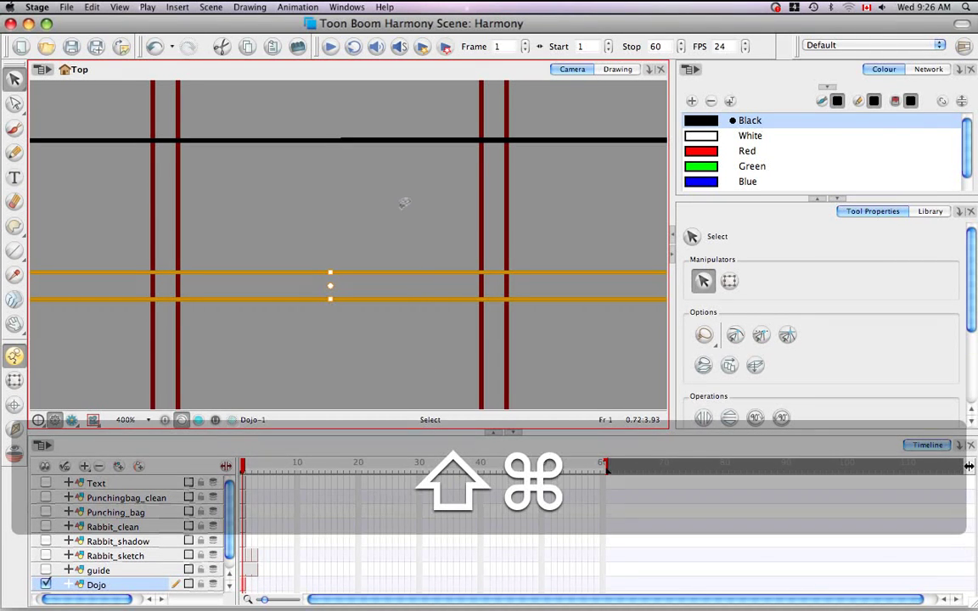
pyautogui.press('shift+super+Down')
pyautogui.click(274, 355)
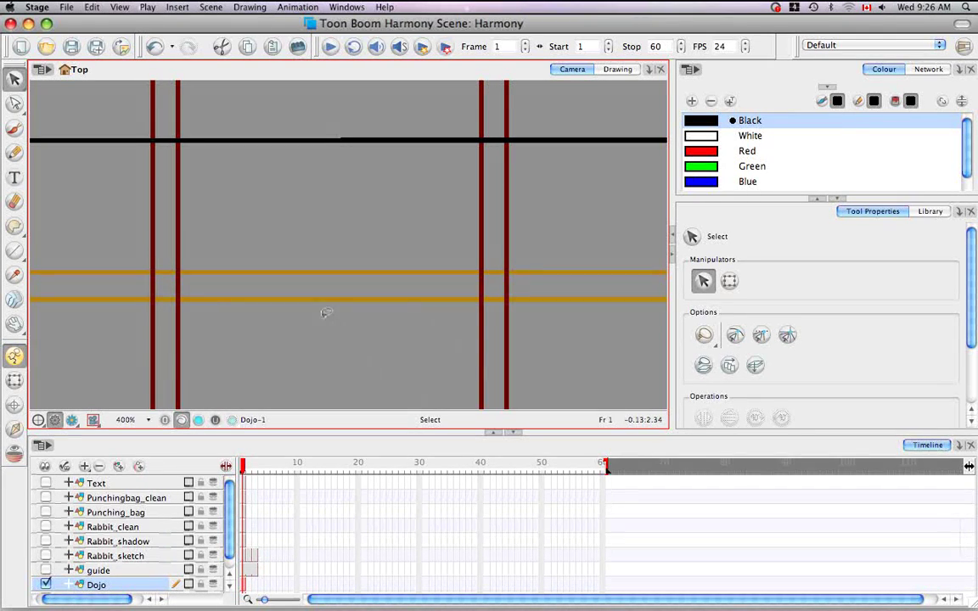
# - Zoom out to show the whole dojo and browse the drawing commands without applying any
pyautogui.press('super+minus')
pyautogui.press('super+minus')
pyautogui.press('super+minus')
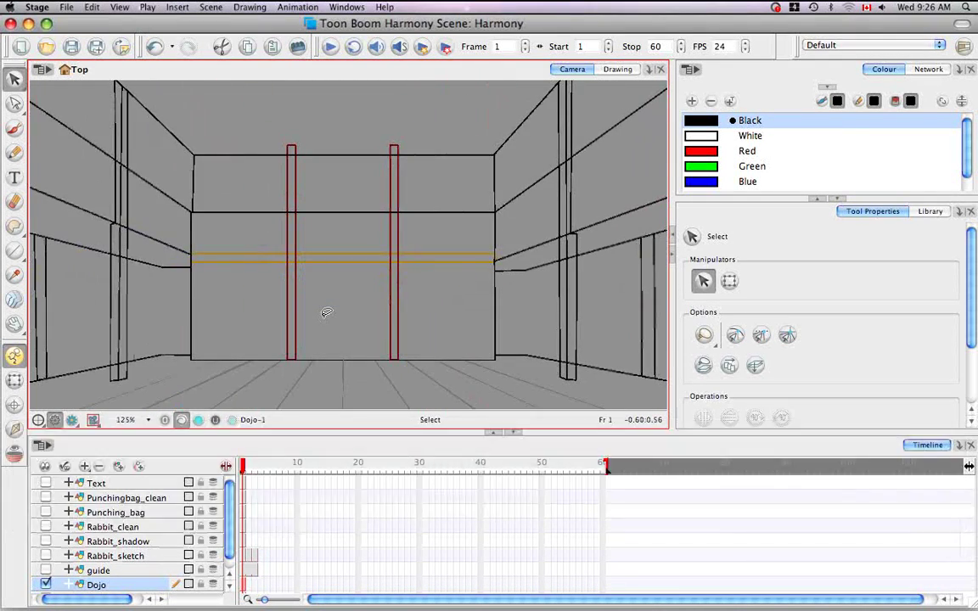
pyautogui.press('space')
pyautogui.moveTo(414, 337); pyautogui.dragTo(389, 277)
pyautogui.hotkey('shift', 'm')
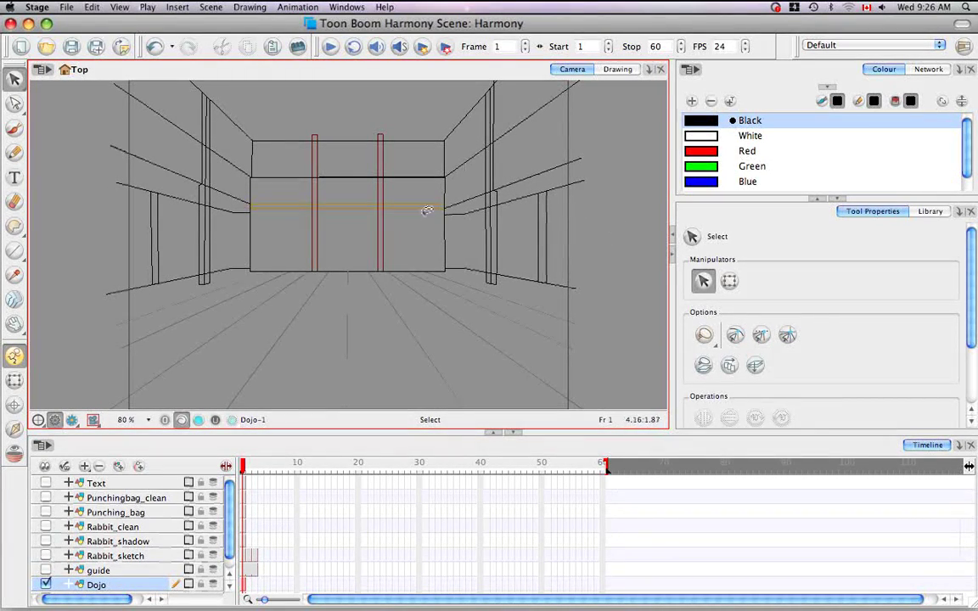
pyautogui.click(249, 7)
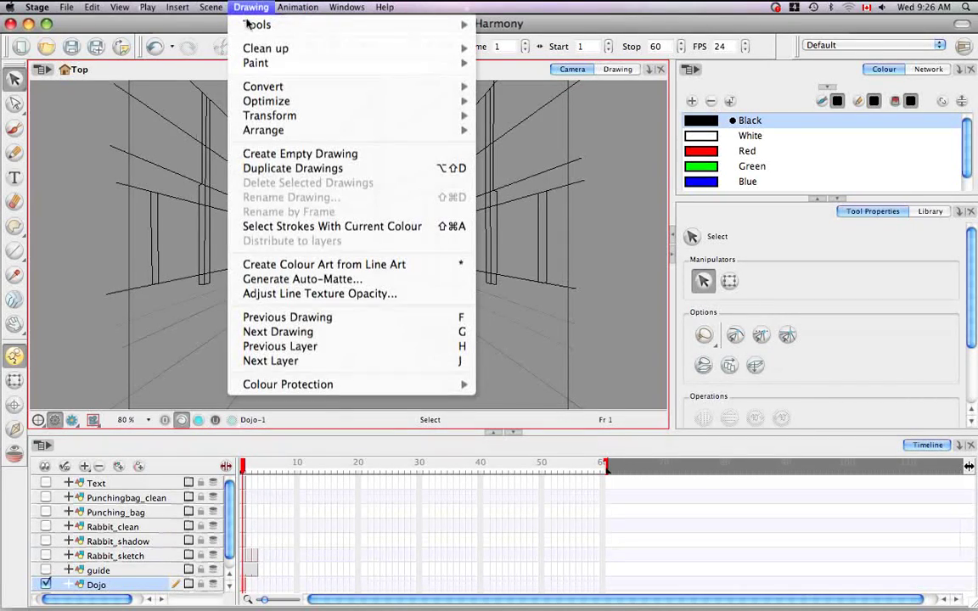
pyautogui.moveTo(279, 87)
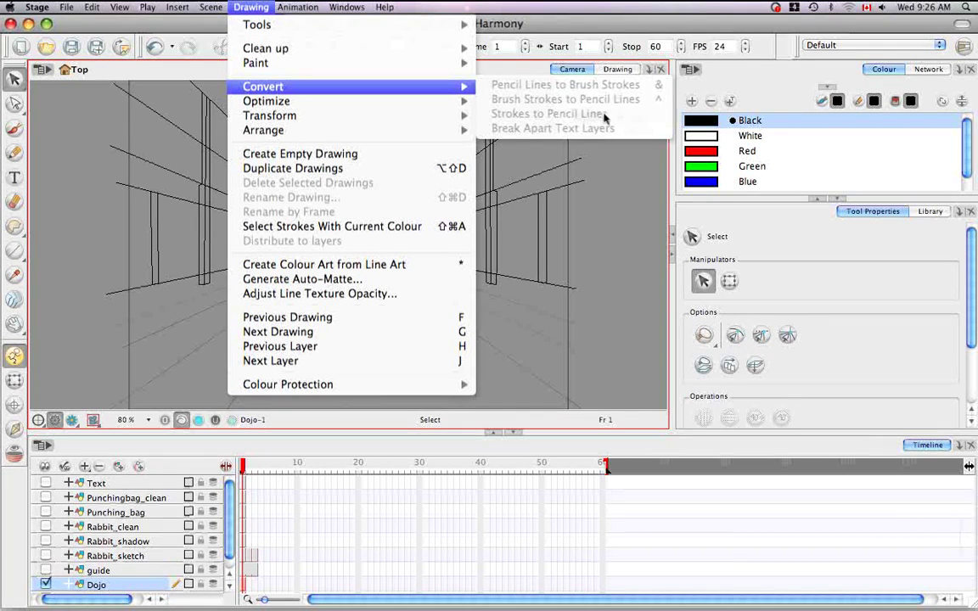
pyautogui.press('Escape')
# - Lasso the orange beam strokes and bring up the Convert options, including Pencil Lines to Brush Strokes
pyautogui.moveTo(293, 185); pyautogui.dragTo(293, 128)
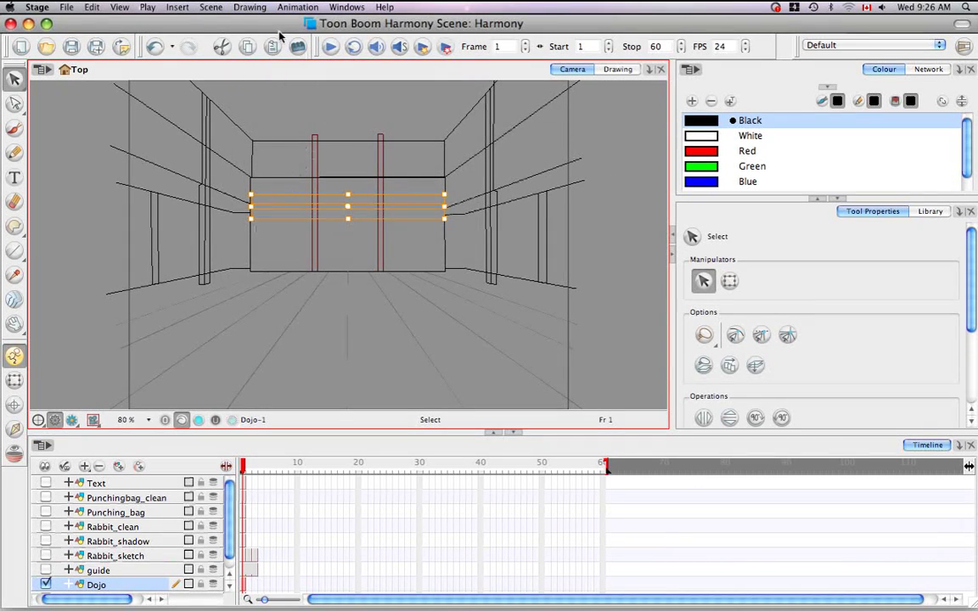
pyautogui.click(251, 7)
pyautogui.moveTo(406, 86)
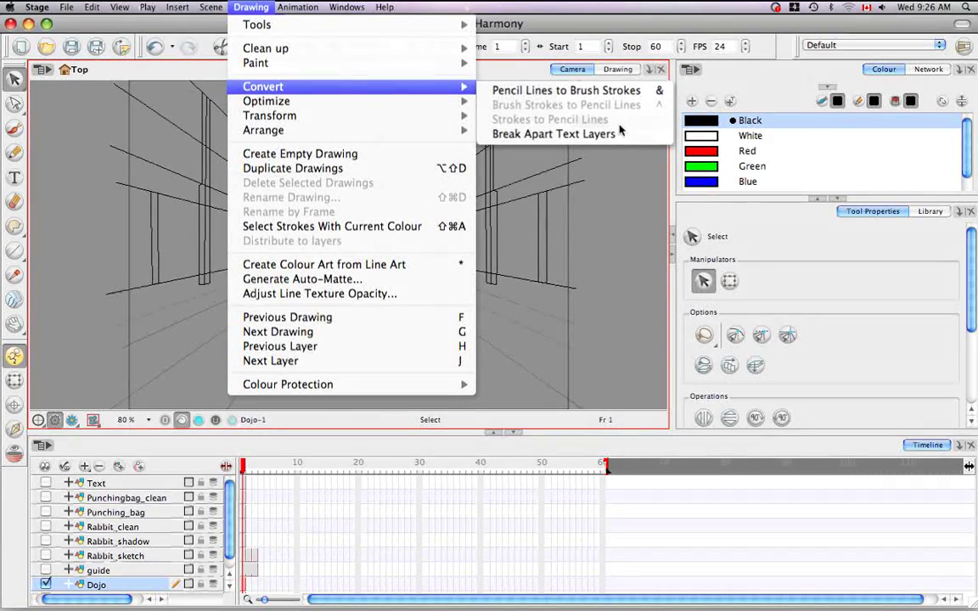
# - Zoom in on the selected beam strokes and convert them from pencil lines to brush strokes
pyautogui.click(594, 133)
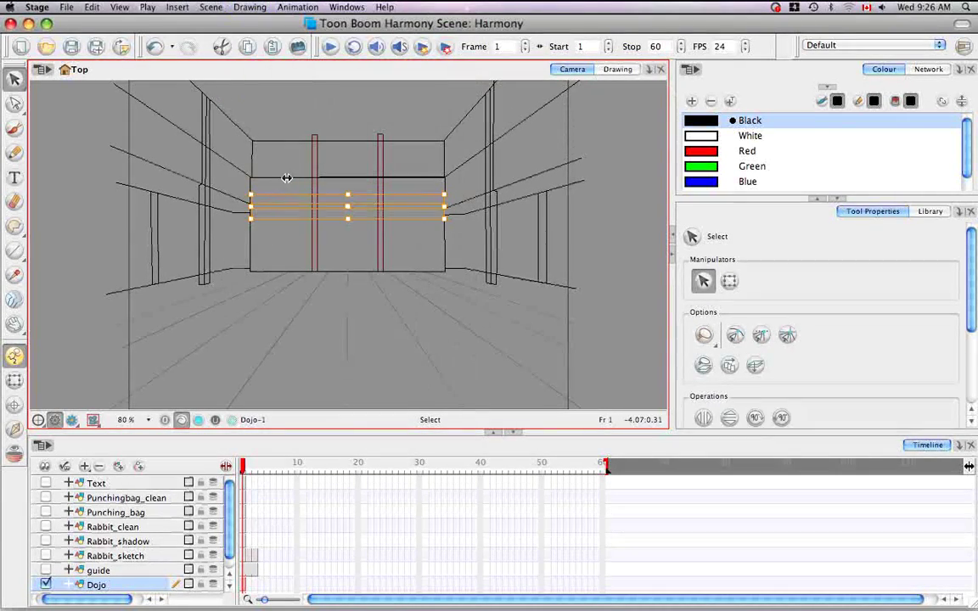
pyautogui.press('super+equal')
pyautogui.press('super+equal')
pyautogui.press('super+equal')
pyautogui.press('super+equal')
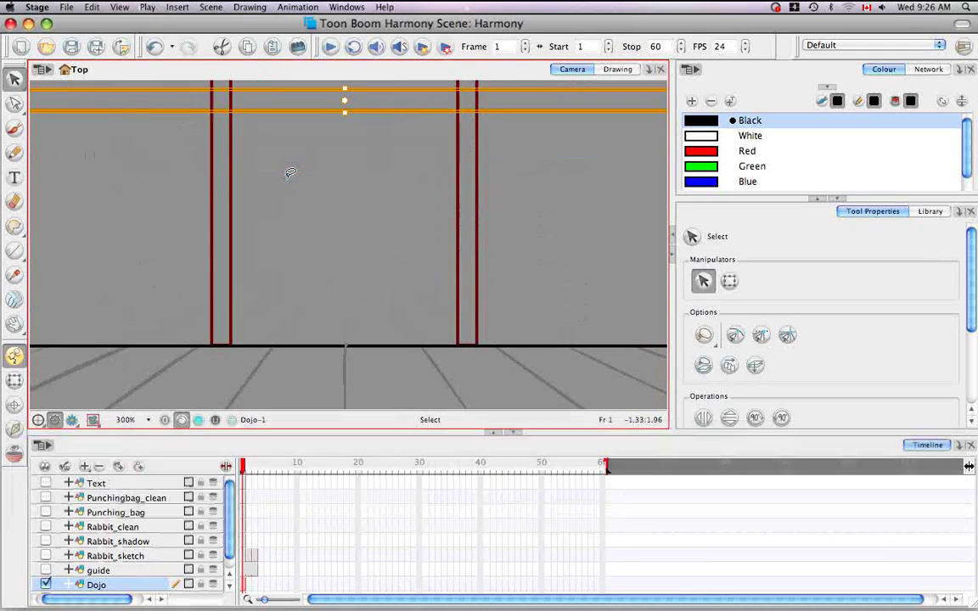
pyautogui.press('space')
pyautogui.moveTo(299, 251); pyautogui.dragTo(349, 339)
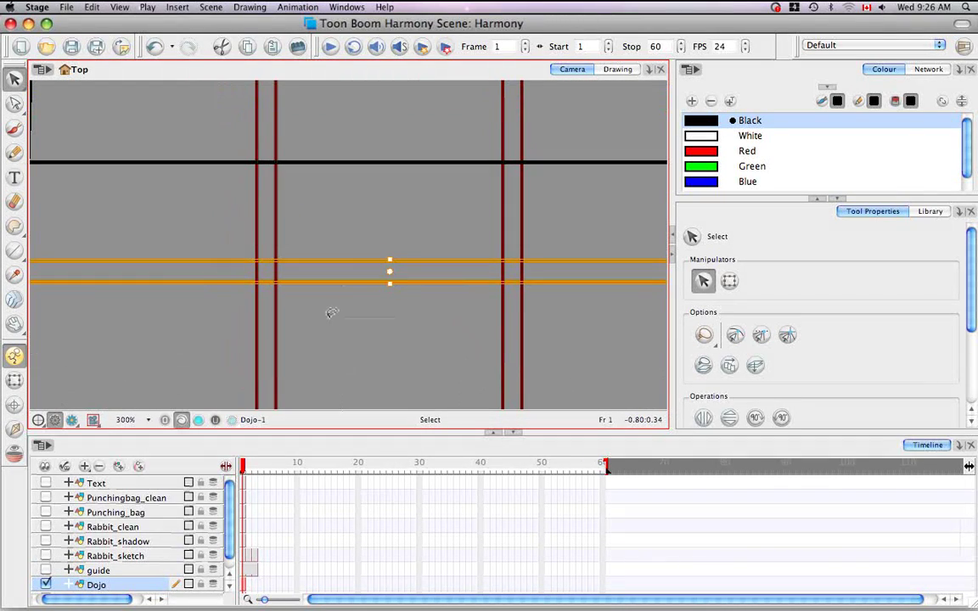
pyautogui.press('super+equal')
pyautogui.press('super+equal')
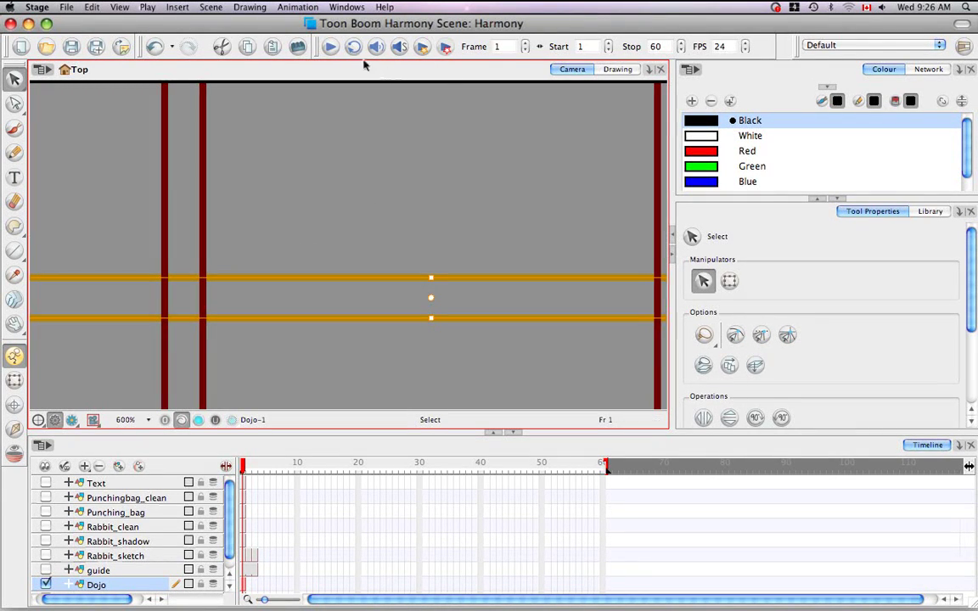
pyautogui.click(255, 8)
pyautogui.moveTo(376, 91)
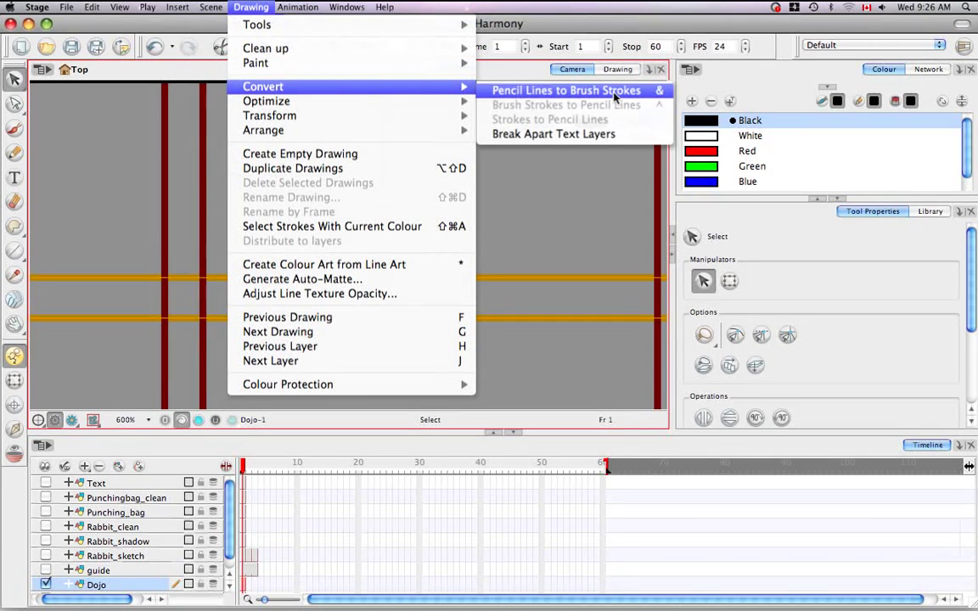
pyautogui.click(552, 90)
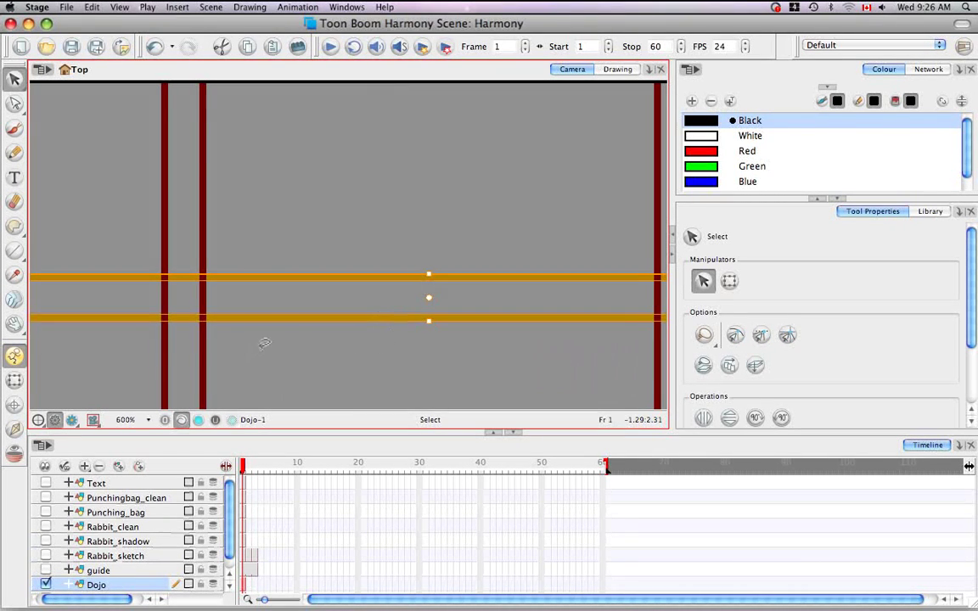
# - Convert the short beam piece between the red posts to a brush stroke too, then deselect
pyautogui.moveTo(265, 343); pyautogui.dragTo(128, 255)
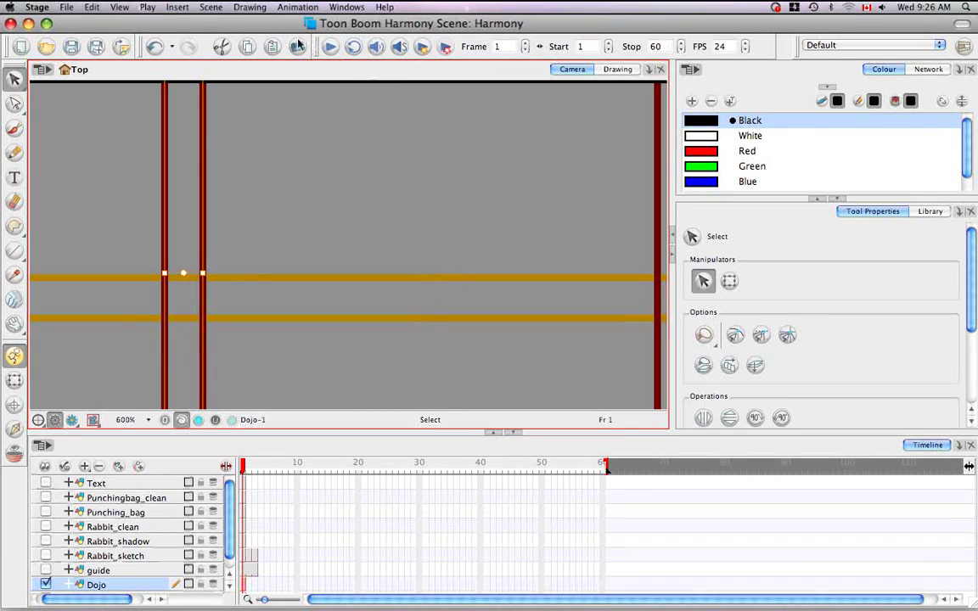
pyautogui.click(251, 7)
pyautogui.moveTo(471, 87)
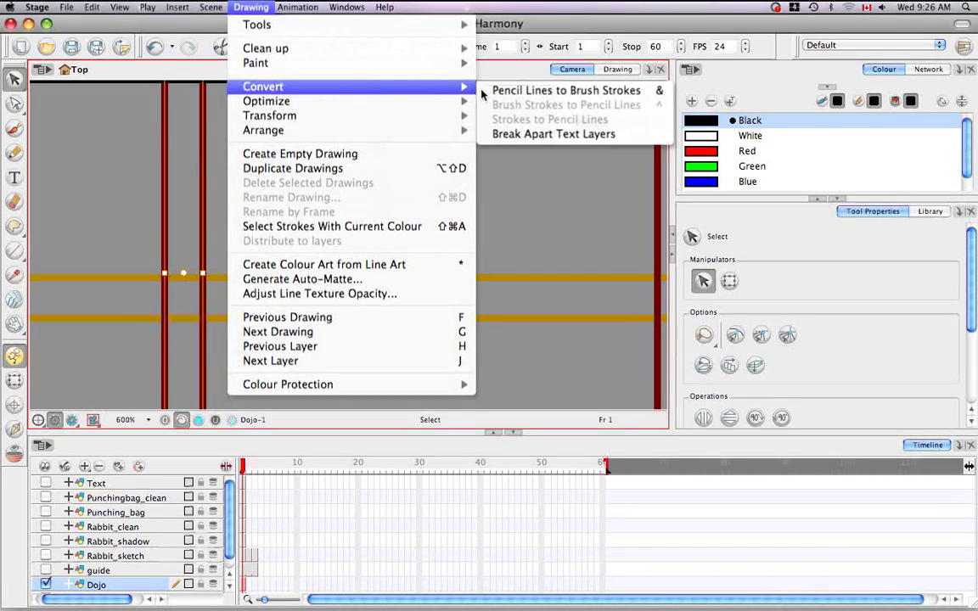
pyautogui.click(615, 91)
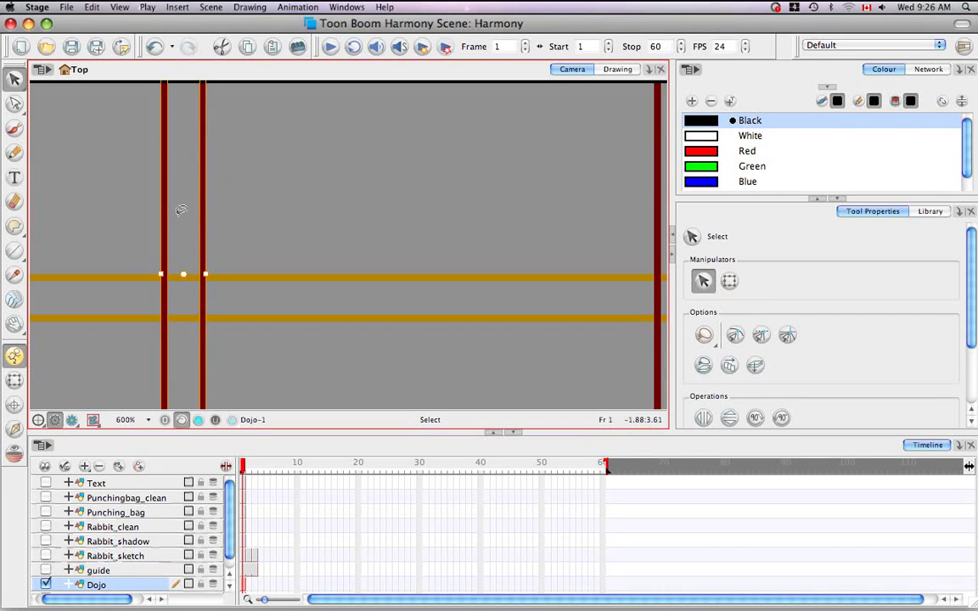
pyautogui.moveTo(14, 103); pyautogui.dragTo(85, 103)
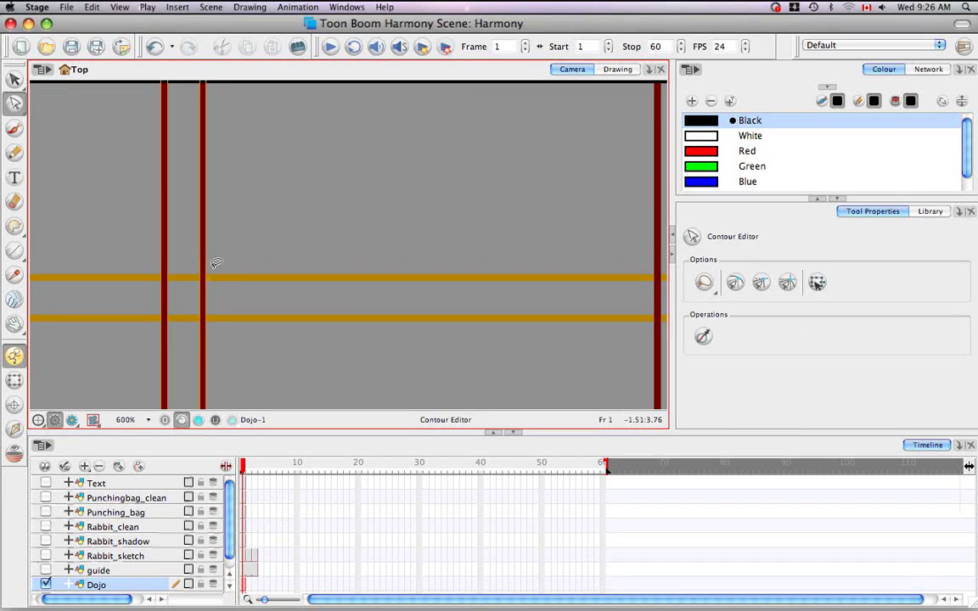
pyautogui.click(245, 212)
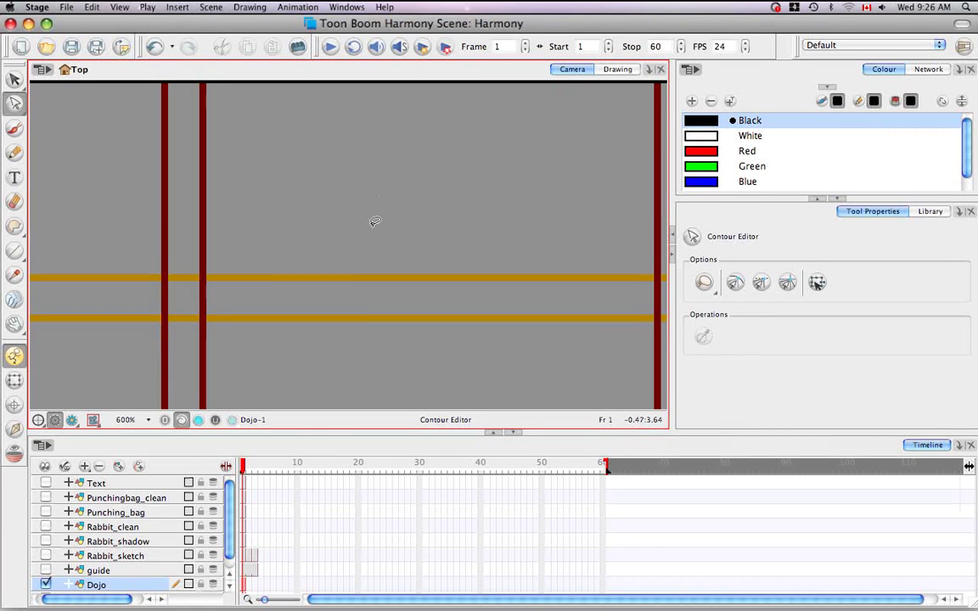
# - Pan and zoom out to bring the dojo's floor perspective lines into view
pyautogui.press('space')
pyautogui.moveTo(376, 222); pyautogui.dragTo(367, 77)
pyautogui.moveTo(361, 344); pyautogui.dragTo(358, 212)
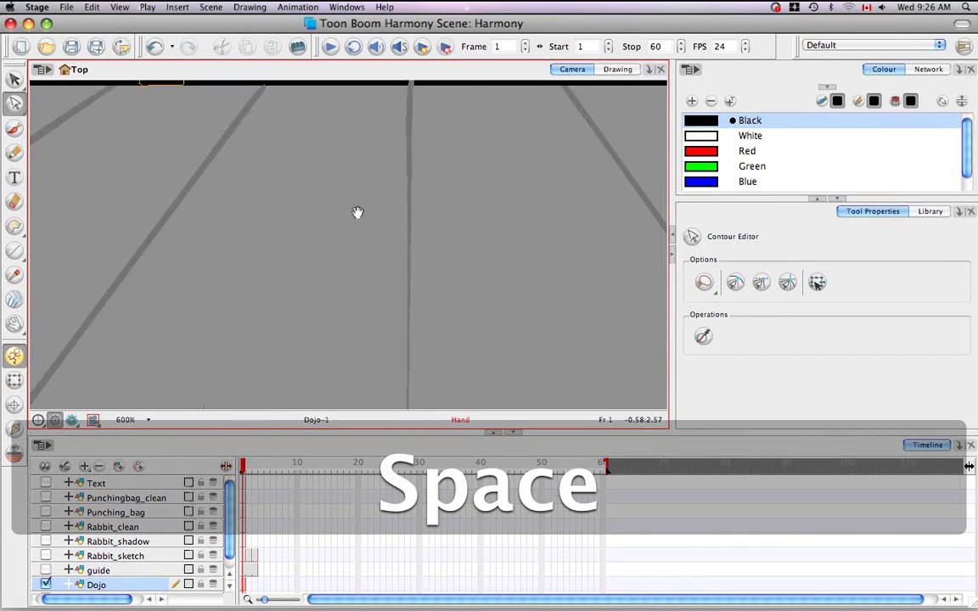
pyautogui.press('super+minus')
pyautogui.press('super+minus')
pyautogui.press('super+minus')
pyautogui.press('super+minus')
pyautogui.press('super+minus')
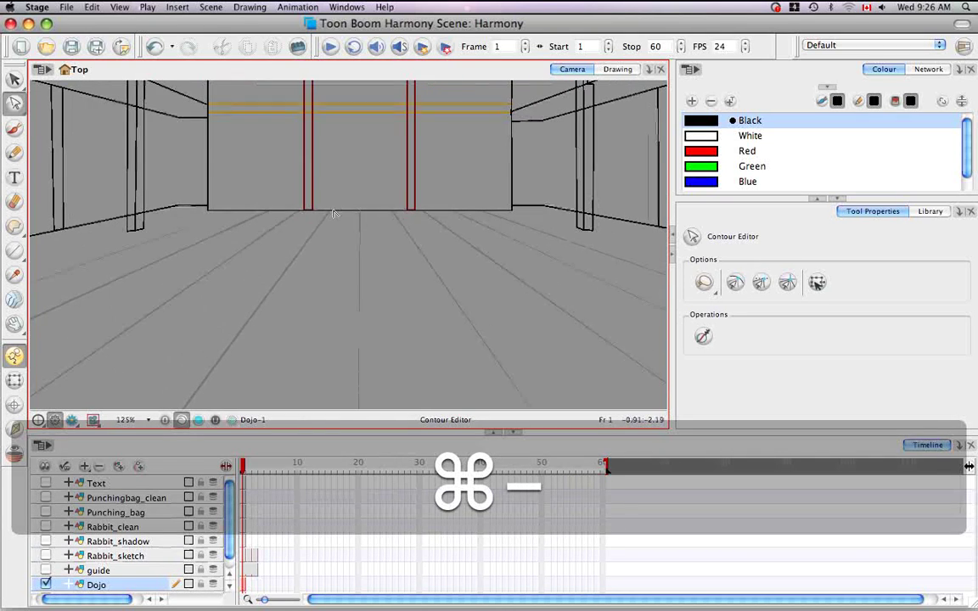
pyautogui.press('space')
pyautogui.moveTo(363, 333); pyautogui.dragTo(341, 256)
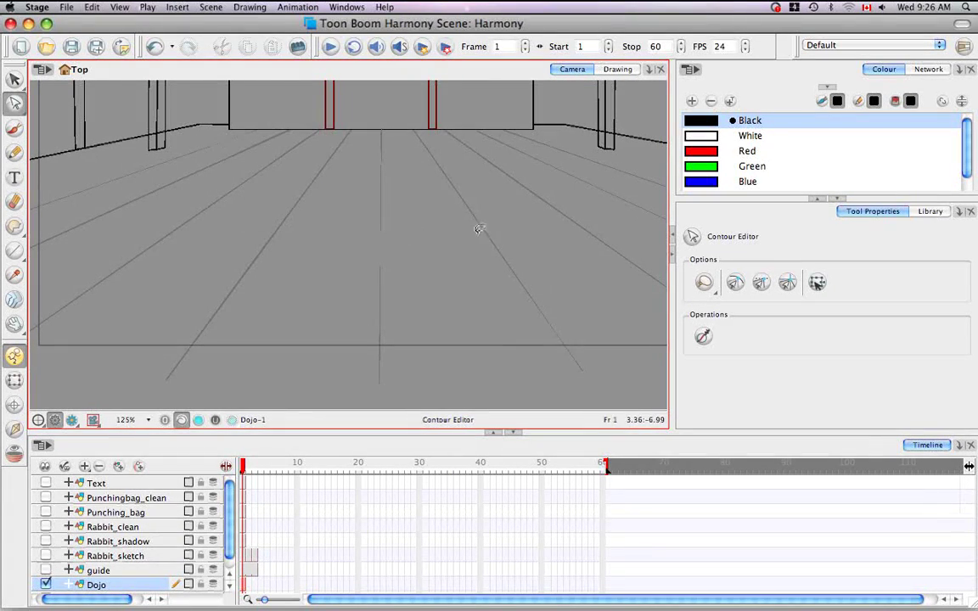
pyautogui.press('space')
pyautogui.moveTo(478, 228); pyautogui.dragTo(450, 305)
# - Zoom in near the back wall and select the diagonal floor perspective line at its base
pyautogui.press('super+equal')
pyautogui.press('super+equal')
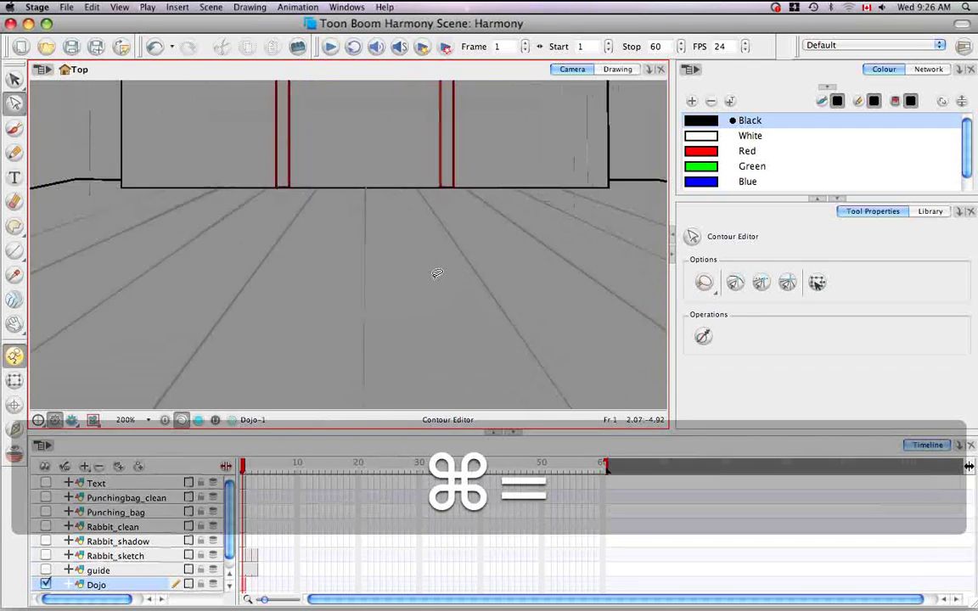
pyautogui.press('super+equal')
pyautogui.press('super+equal')
pyautogui.press('space')
pyautogui.moveTo(375, 251)
pyautogui.mouseDown()
pyautogui.moveTo(388, 212)
pyautogui.moveTo(371, 295)
pyautogui.moveTo(489, 179)
pyautogui.moveTo(390, 241)
pyautogui.mouseUp()
pyautogui.click(382, 228)
pyautogui.press('space')
pyautogui.click(425, 180)
pyautogui.press('space')
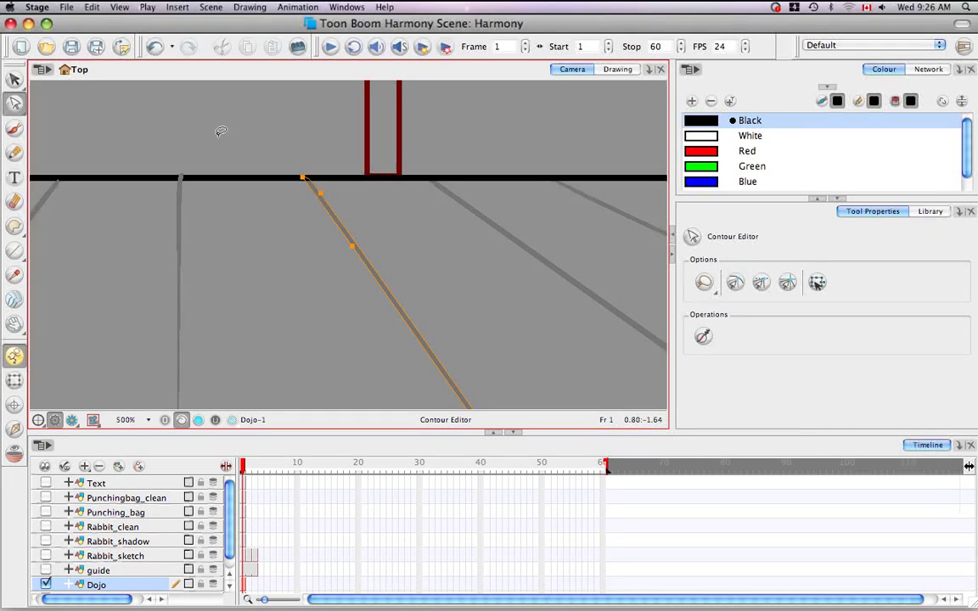
# - With the Select tool, convert the diagonal floor line from brush strokes to a pencil line
pyautogui.click(14, 78)
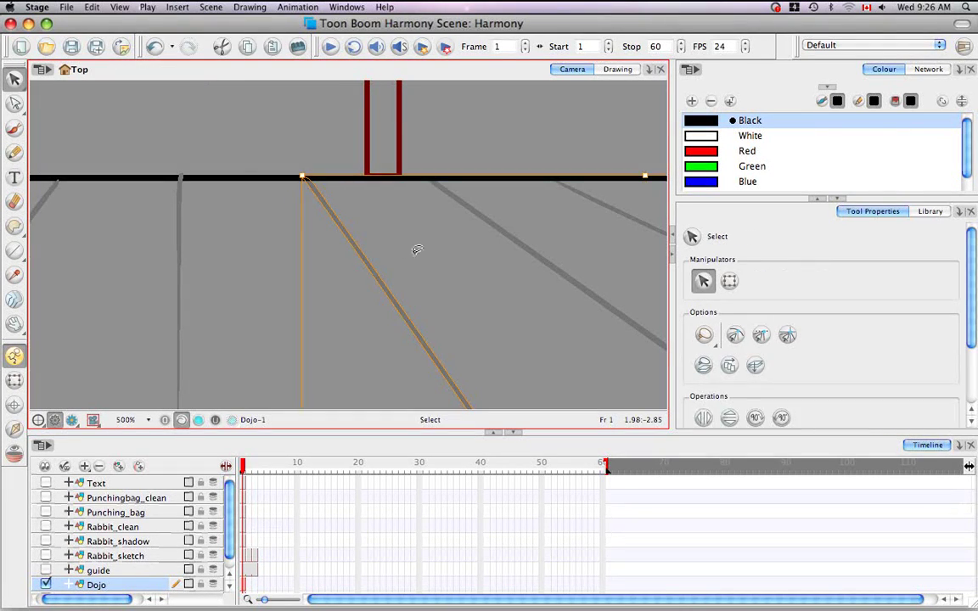
pyautogui.press('space')
pyautogui.moveTo(447, 251); pyautogui.dragTo(428, 222)
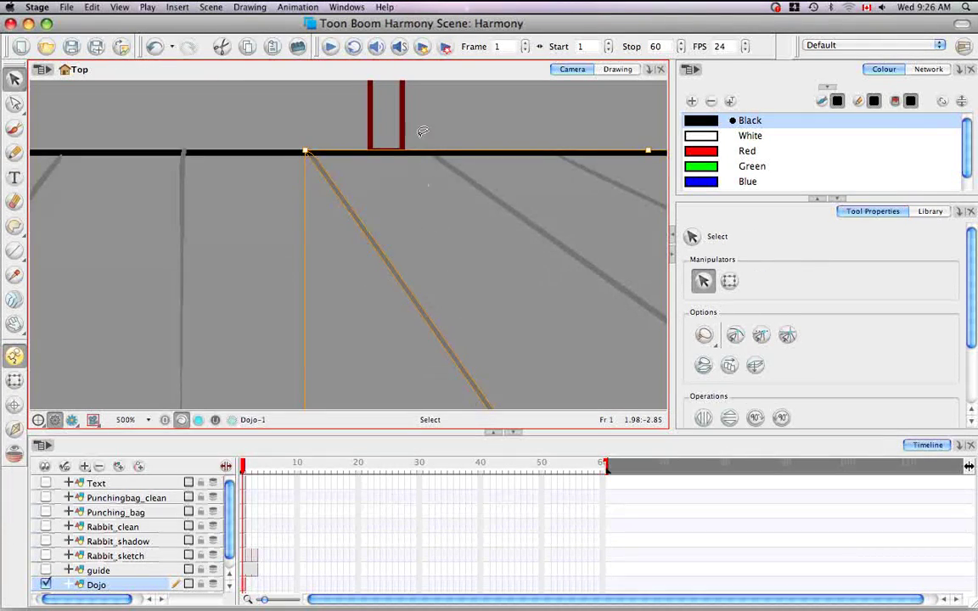
pyautogui.click(253, 7)
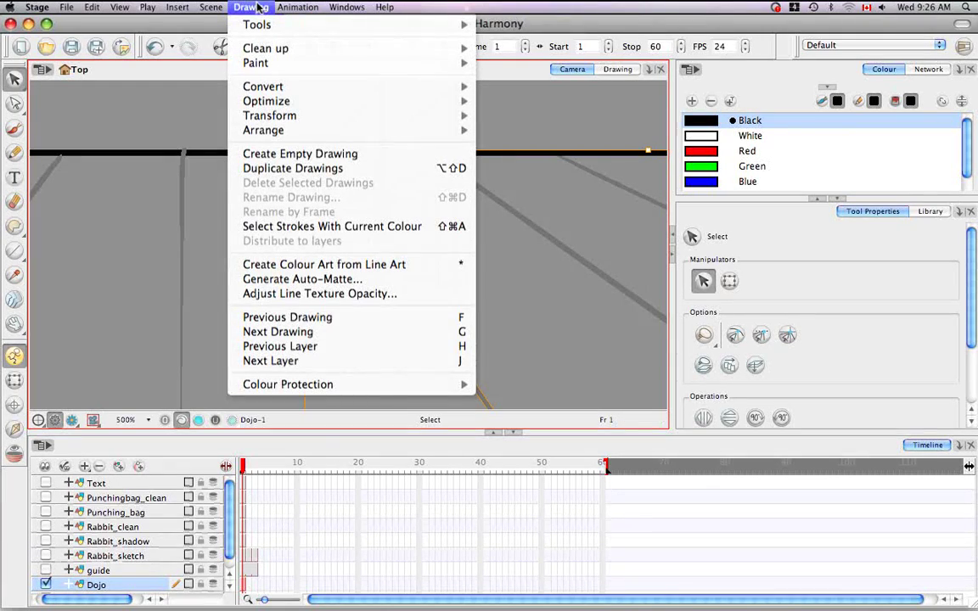
pyautogui.moveTo(376, 91)
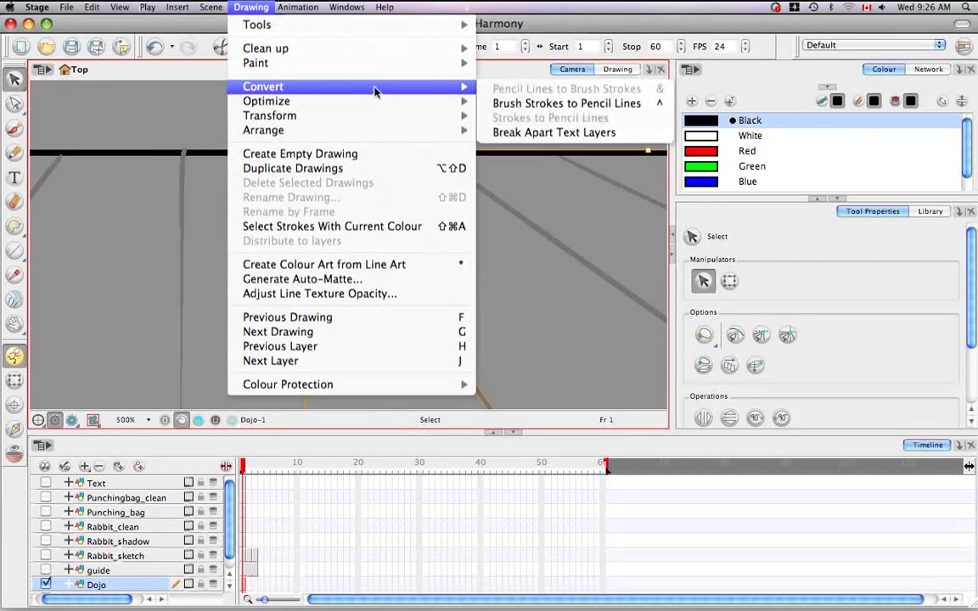
pyautogui.click(544, 104)
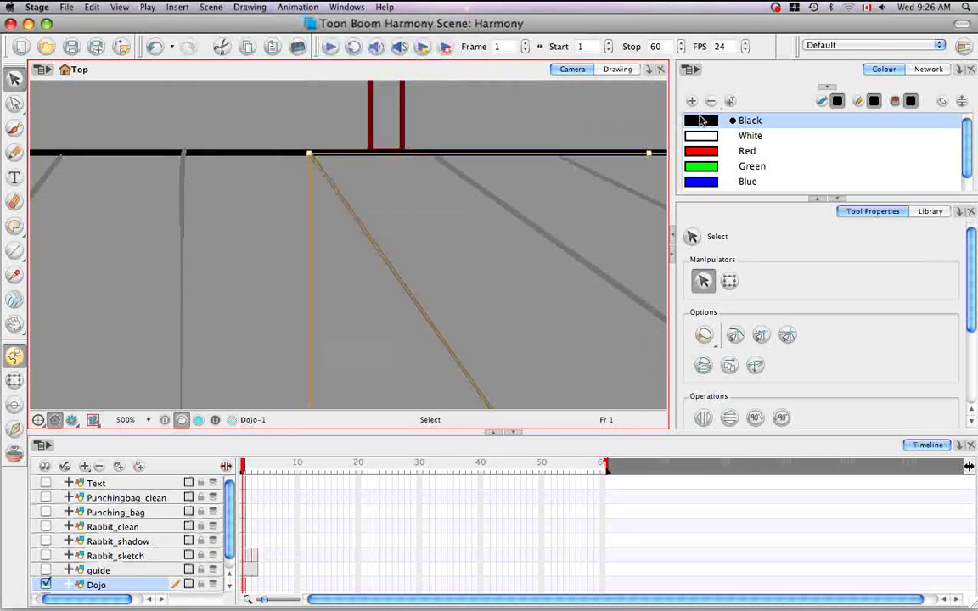
pyautogui.click(494, 272)
# - Reselect the converted diagonal floor line to check it, then deselect it
pyautogui.press('space')
pyautogui.moveTo(465, 306)
pyautogui.mouseDown()
pyautogui.moveTo(435, 277)
pyautogui.moveTo(447, 199)
pyautogui.moveTo(447, 241)
pyautogui.mouseUp()
pyautogui.click(433, 230)
pyautogui.press('space')
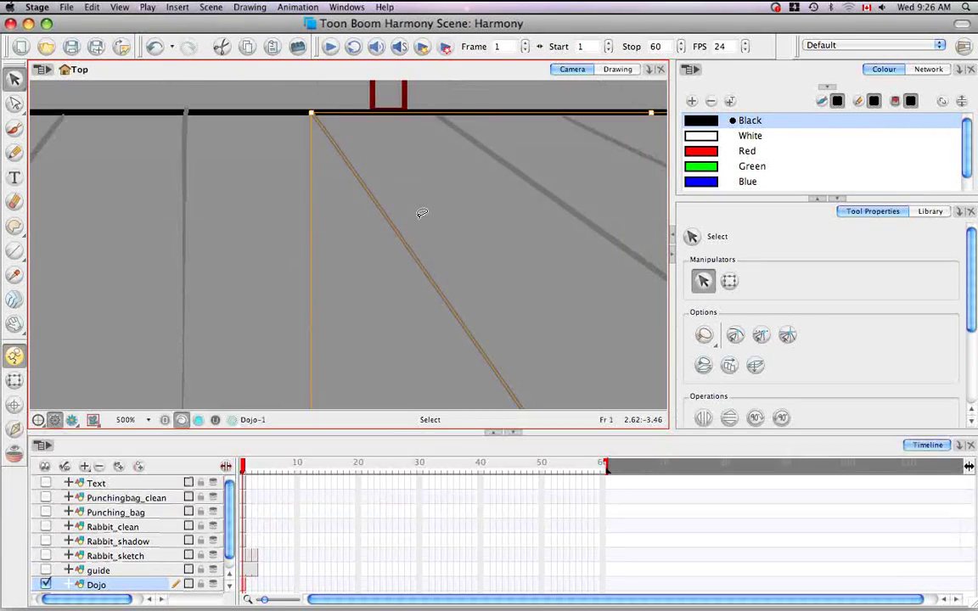
pyautogui.click(468, 281)
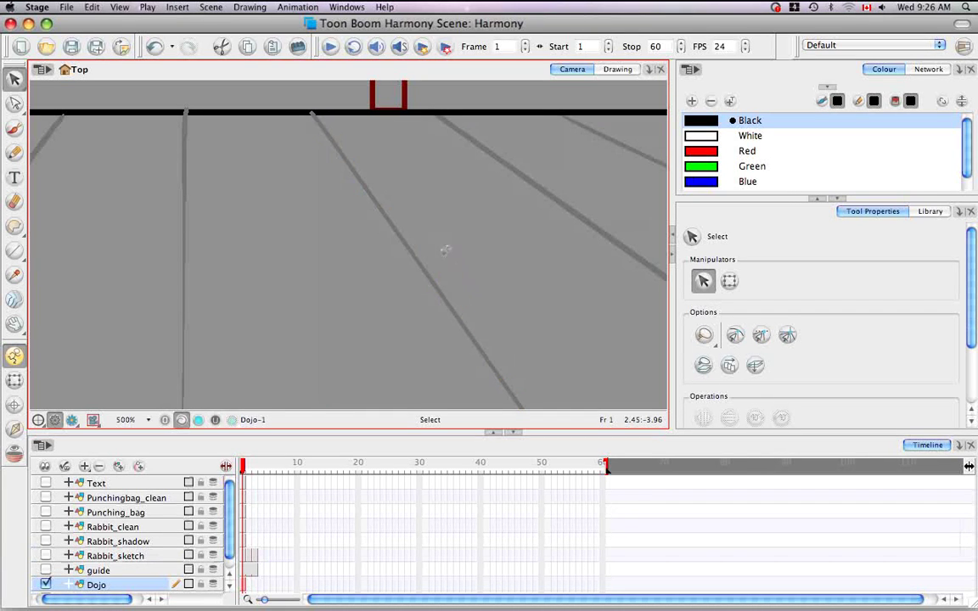
pyautogui.press('space')
pyautogui.moveTo(450, 264)
pyautogui.mouseDown()
pyautogui.moveTo(454, 311)
pyautogui.moveTo(375, 226)
pyautogui.moveTo(420, 245)
pyautogui.moveTo(445, 356)
pyautogui.moveTo(428, 274)
pyautogui.mouseUp()
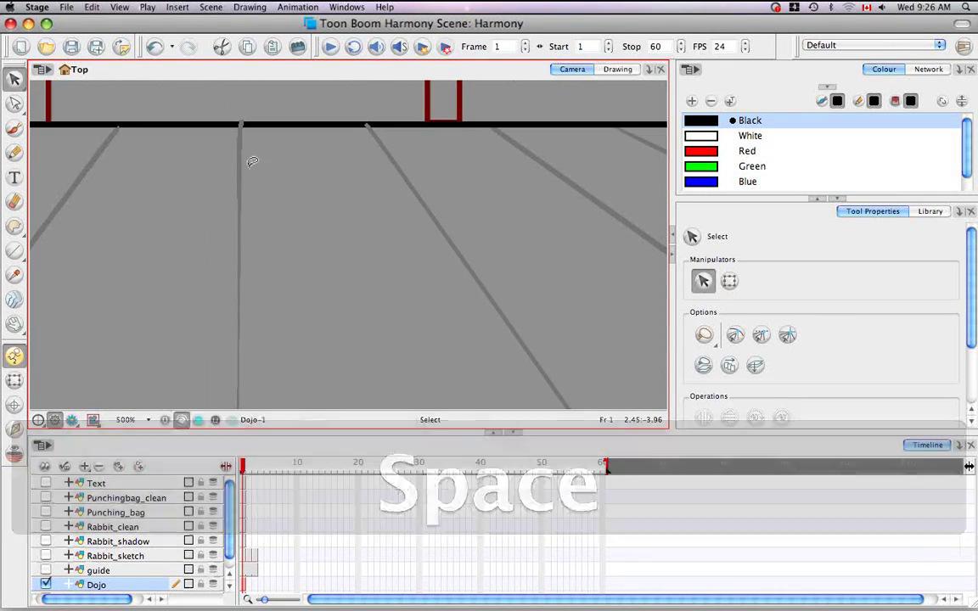
# - Select the centre vertical floor line and convert it to a pencil line
pyautogui.press('space')
pyautogui.scroll(2, 371, 222)
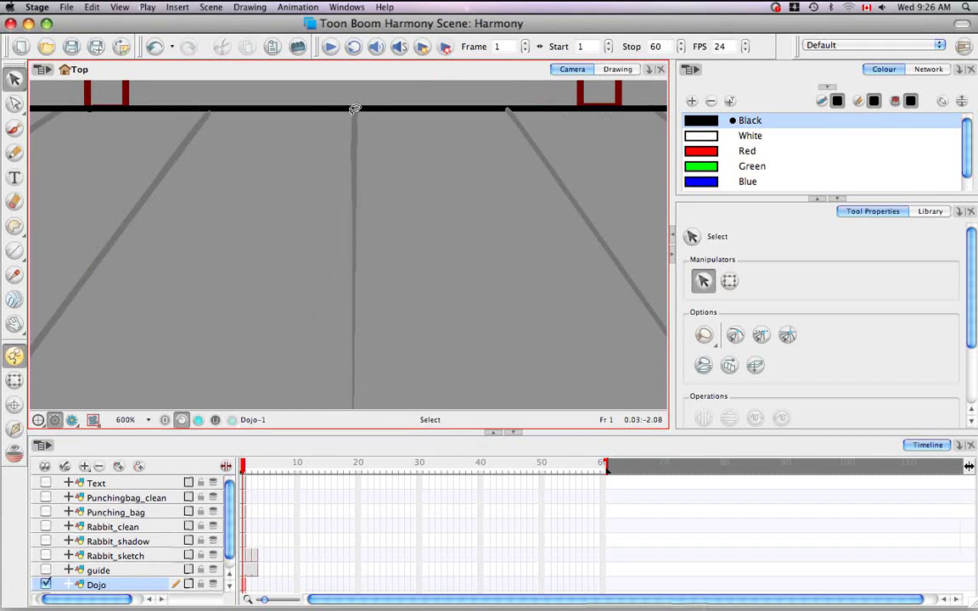
pyautogui.click(355, 111)
pyautogui.click(251, 6)
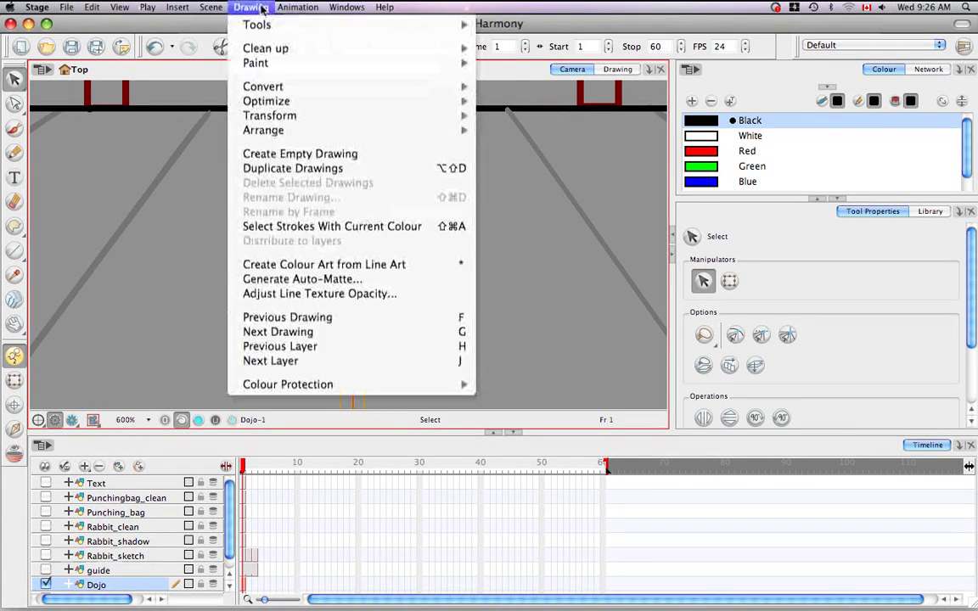
pyautogui.moveTo(394, 88)
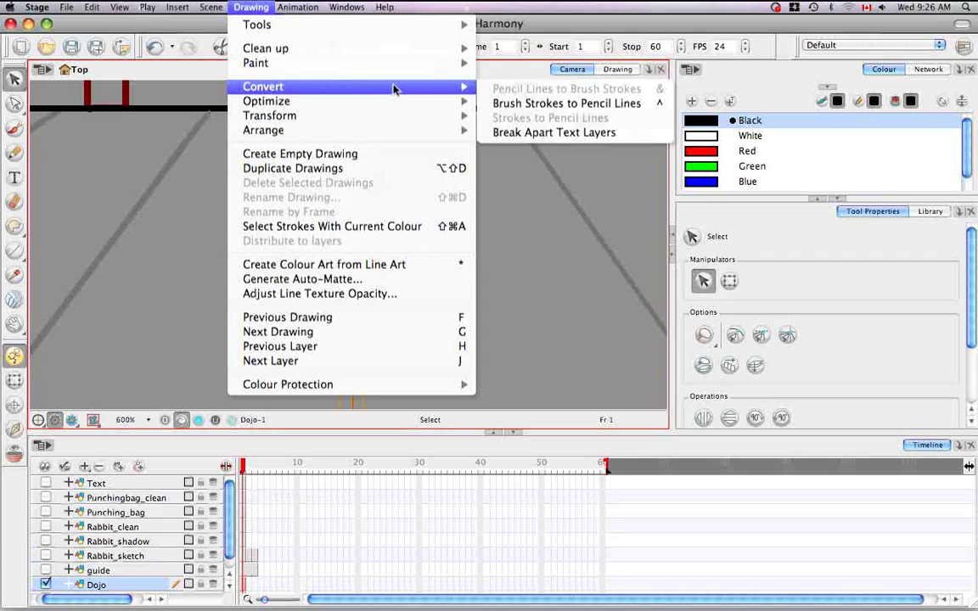
pyautogui.click(590, 102)
pyautogui.click(439, 252)
# - Inspect the centre floor line and undo its bend so it runs straight to the back wall
pyautogui.press('space')
pyautogui.moveTo(404, 333); pyautogui.dragTo(409, 235)
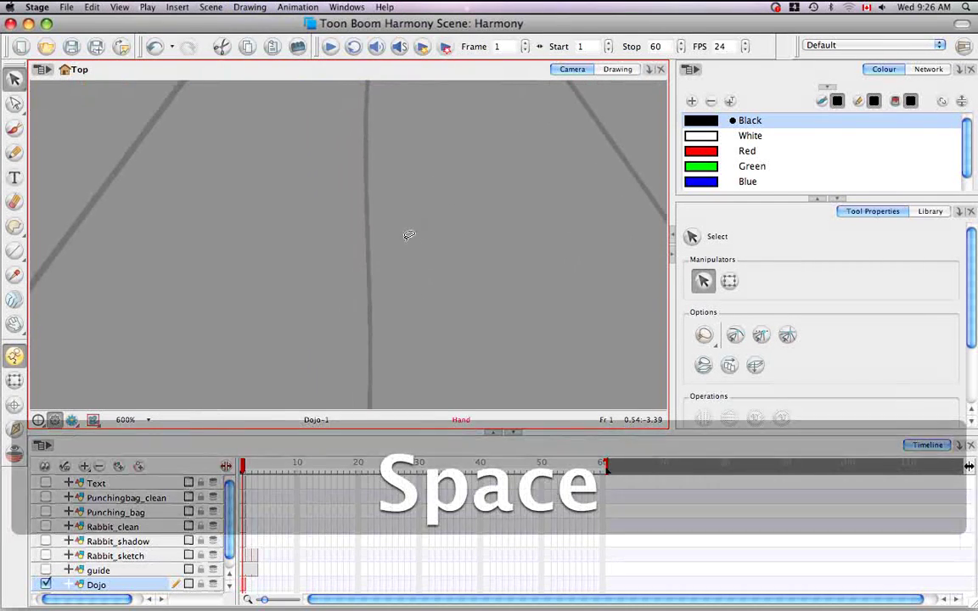
pyautogui.click(367, 262)
pyautogui.click(392, 332)
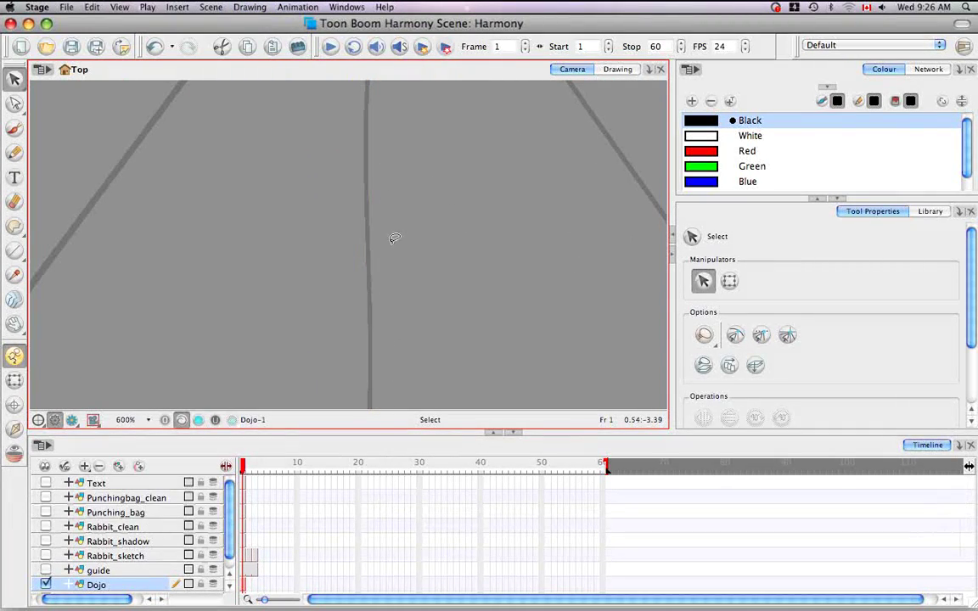
pyautogui.press('space')
pyautogui.moveTo(408, 284); pyautogui.dragTo(405, 175)
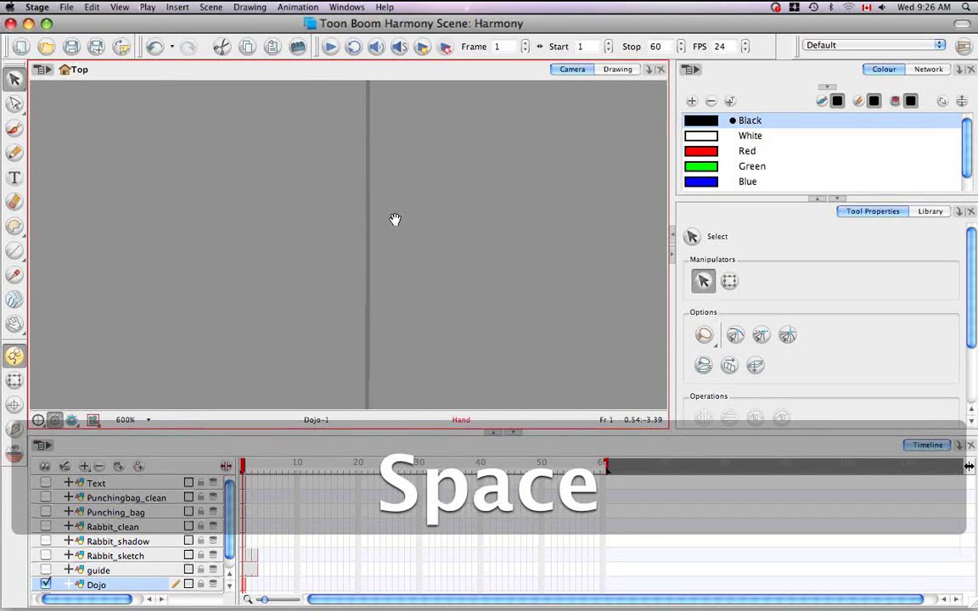
pyautogui.moveTo(395, 219); pyautogui.dragTo(402, 395)
pyautogui.moveTo(419, 211); pyautogui.dragTo(421, 316)
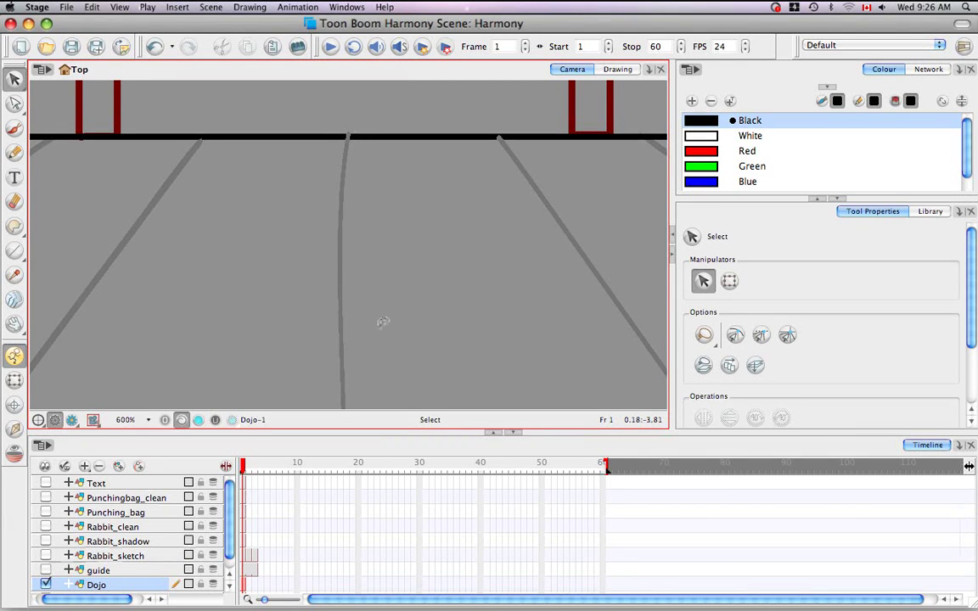
pyautogui.press('cmd+z')
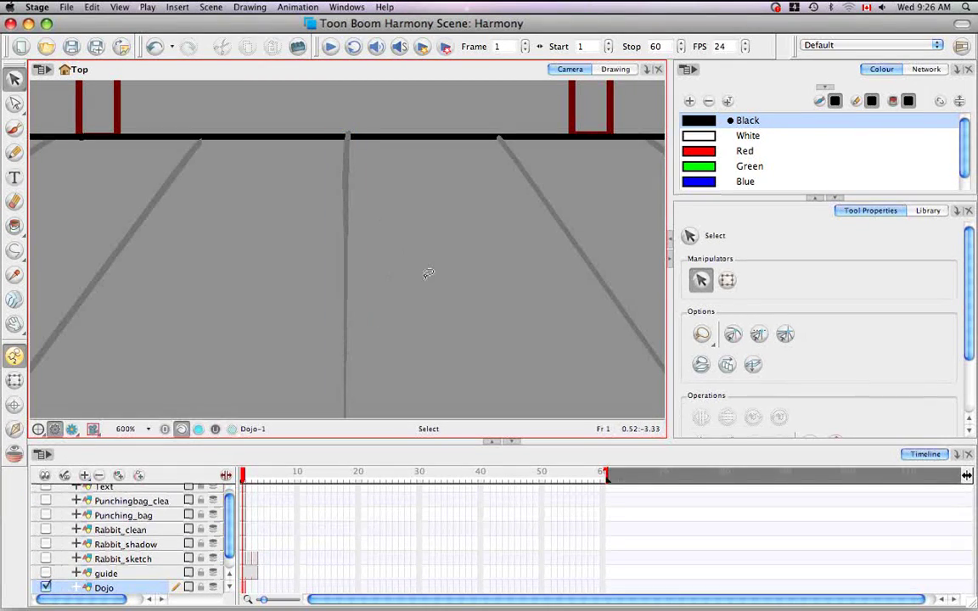
# - Centre the whole dojo and toggle Show Strokes (D) on to outline the posts and beams
pyautogui.press('super+minus')
pyautogui.press('super+minus')
pyautogui.press('super+minus')
pyautogui.press('super+minus')
pyautogui.press('super+minus')
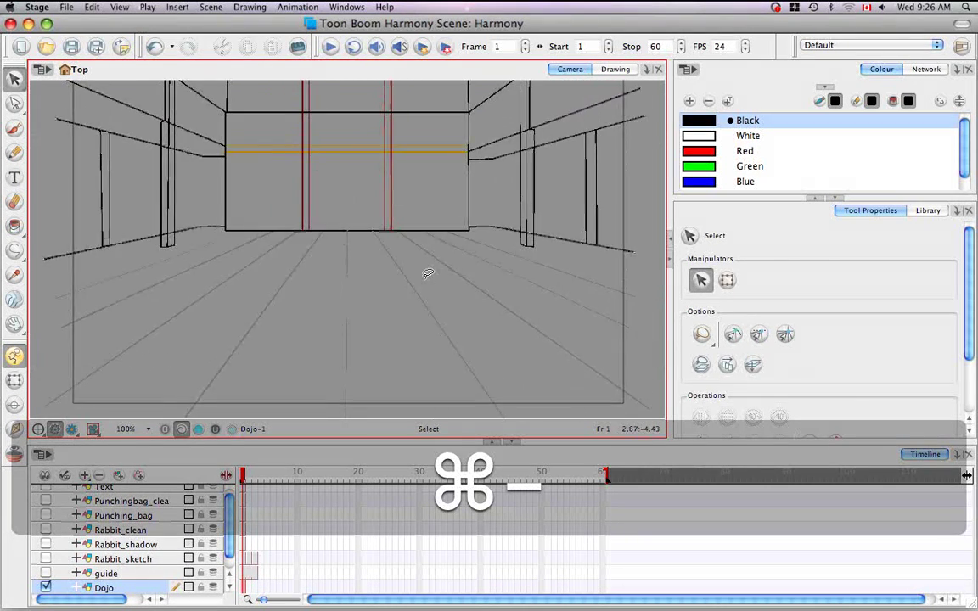
pyautogui.press('space')
pyautogui.moveTo(459, 246); pyautogui.dragTo(485, 271)
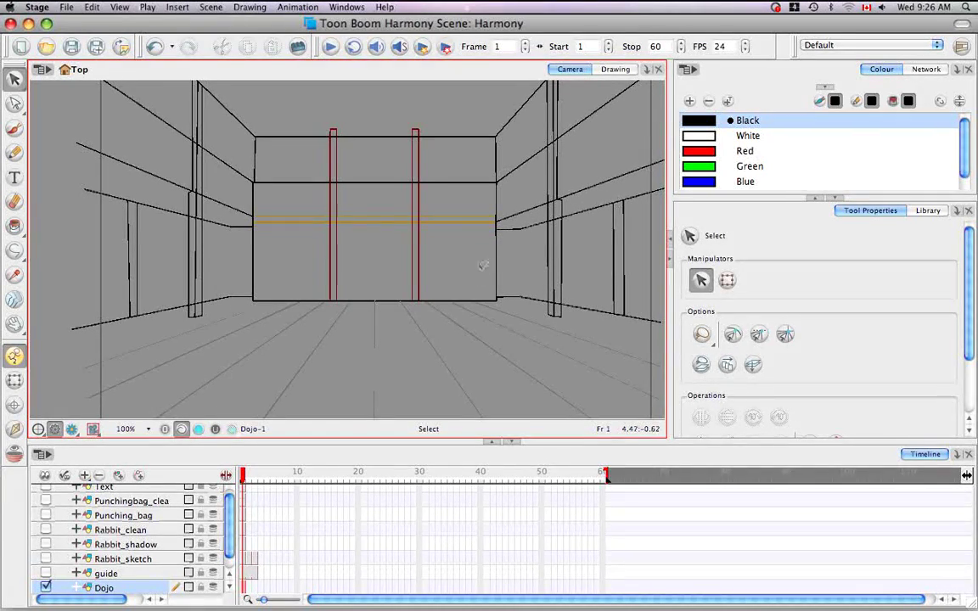
pyautogui.moveTo(477, 261); pyautogui.dragTo(426, 281)
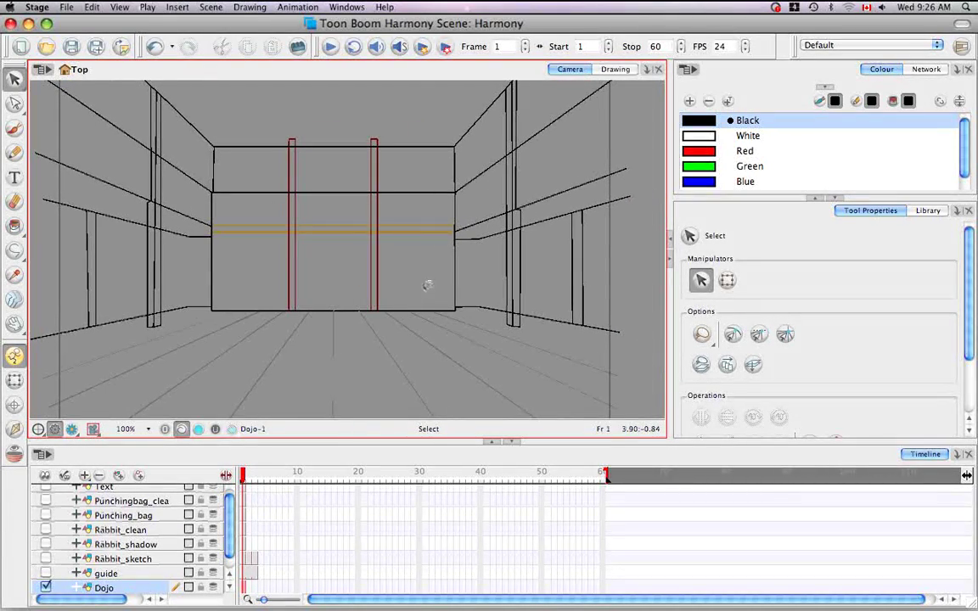
pyautogui.press('d')
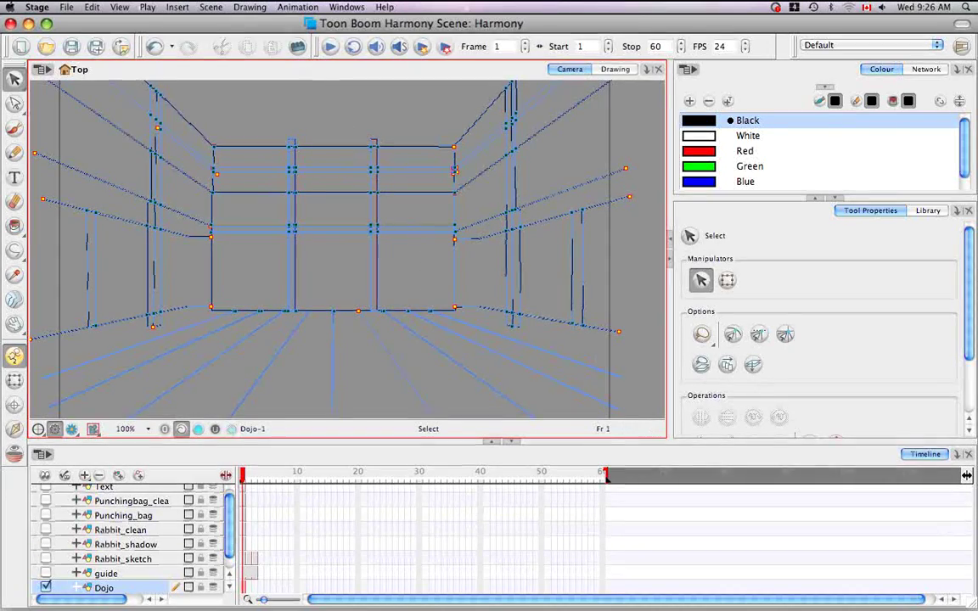
pyautogui.click(120, 7)
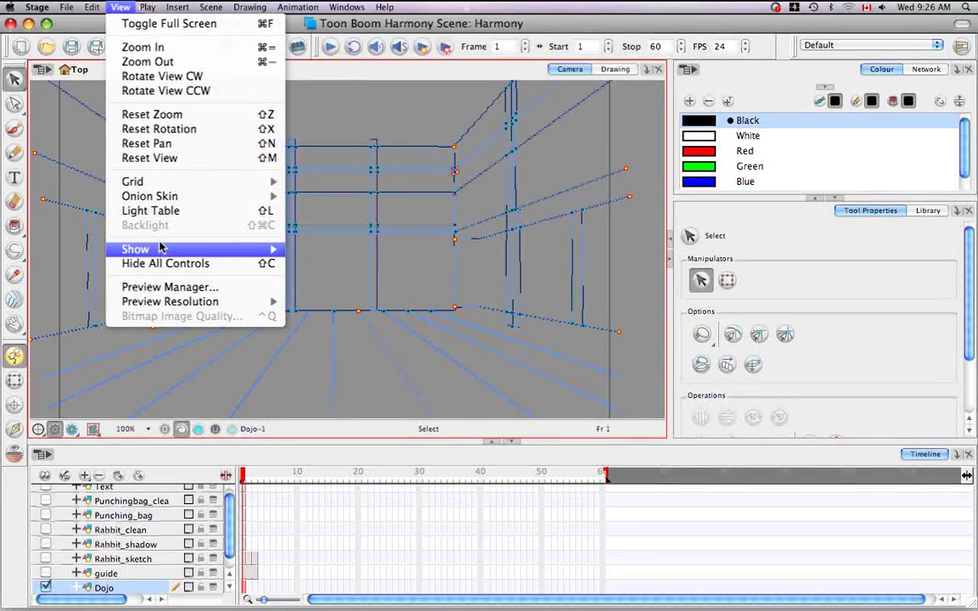
pyautogui.moveTo(263, 253)
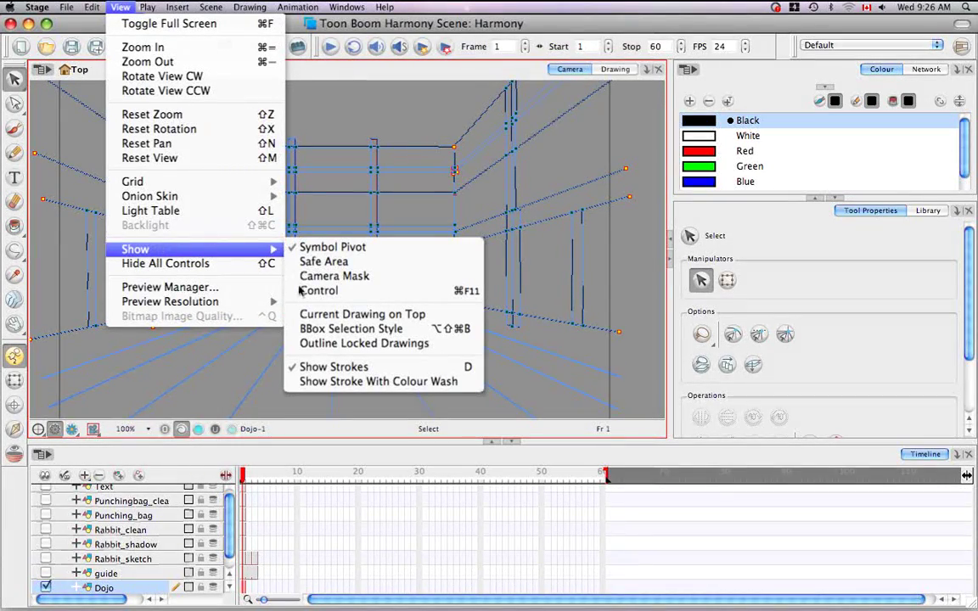
pyautogui.click(334, 366)
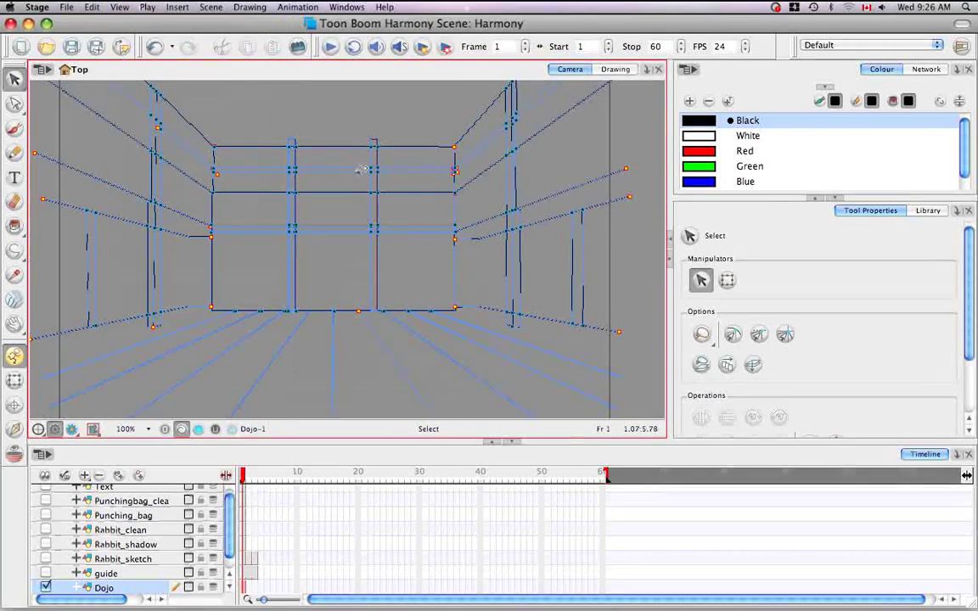
pyautogui.press('k')
pyautogui.press('d')
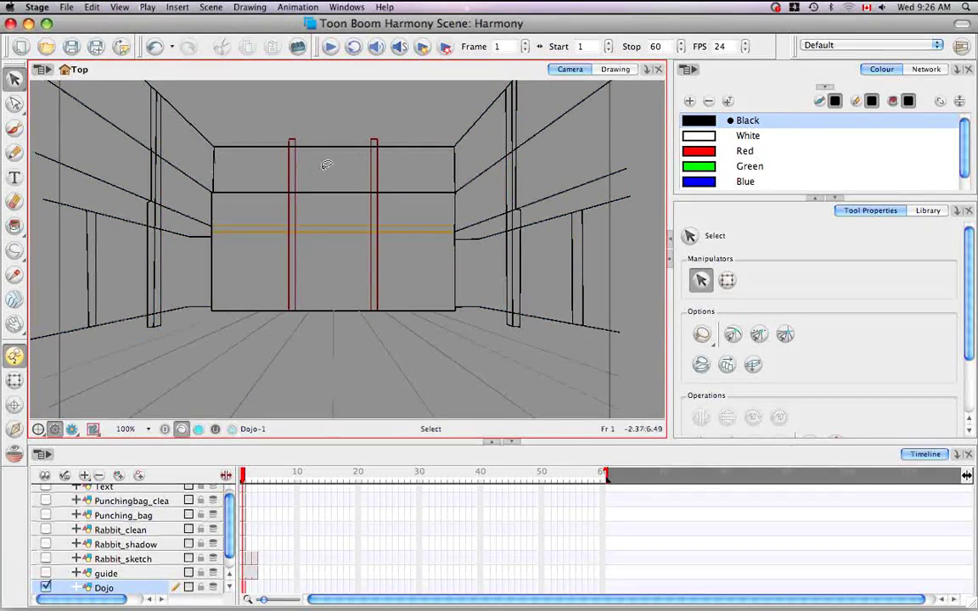
pyautogui.press('d')
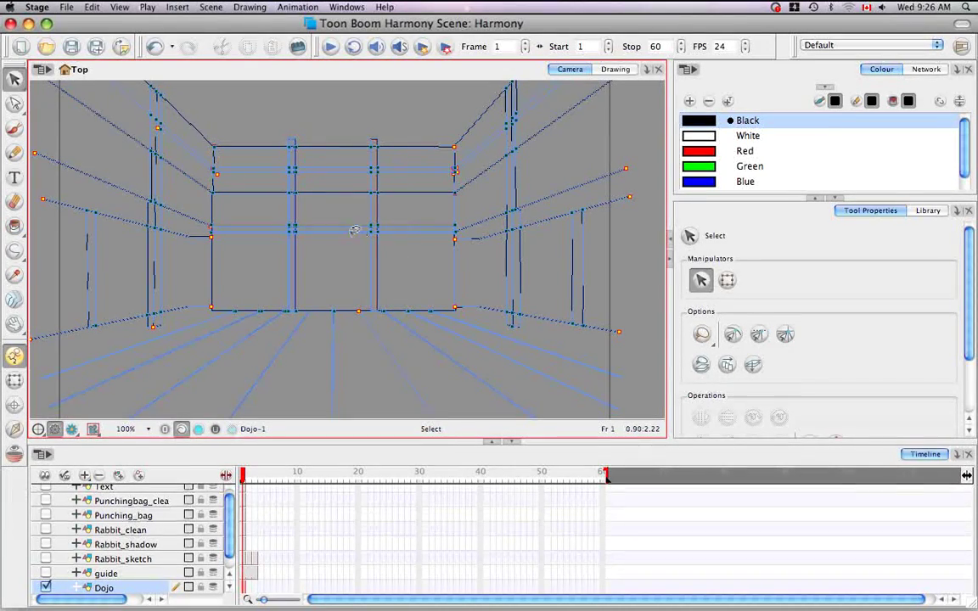
pyautogui.press('super+equal')
pyautogui.press('super+equal')
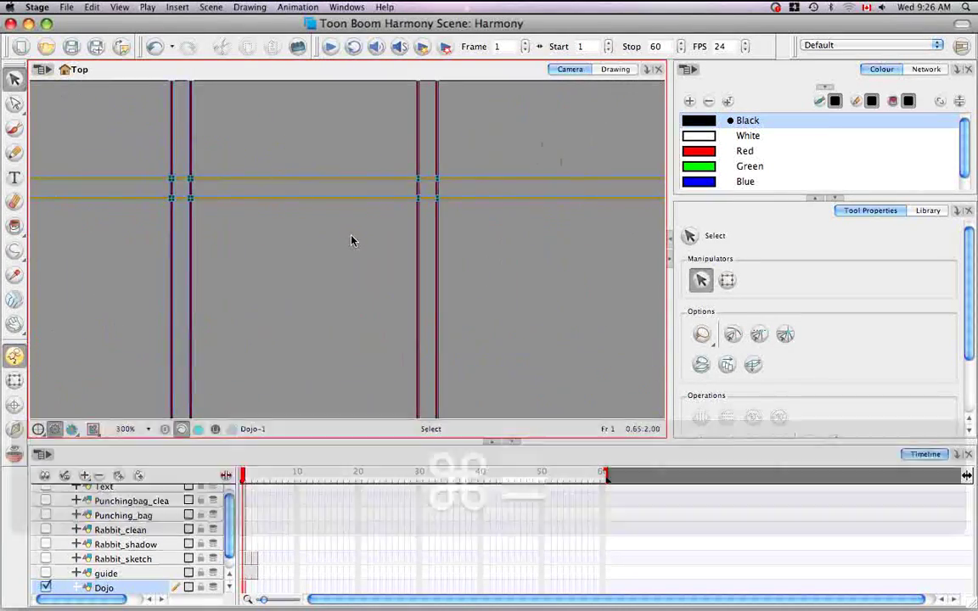
# - Convert the two orange beam strokes to pencil lines via the context menu's Convert options
pyautogui.moveTo(352, 240); pyautogui.dragTo(434, 330)
pyautogui.press('super+equal')
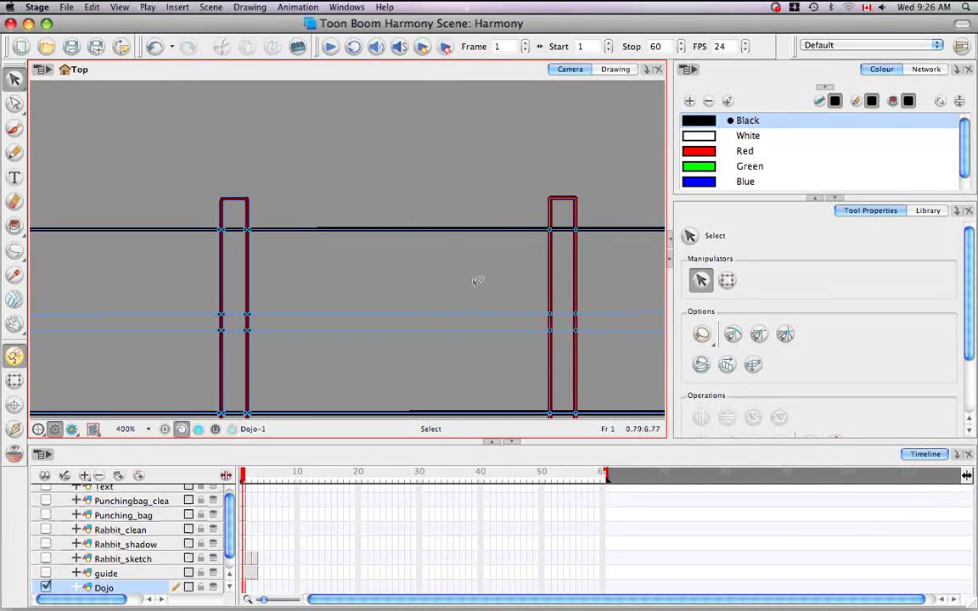
pyautogui.click(478, 323)
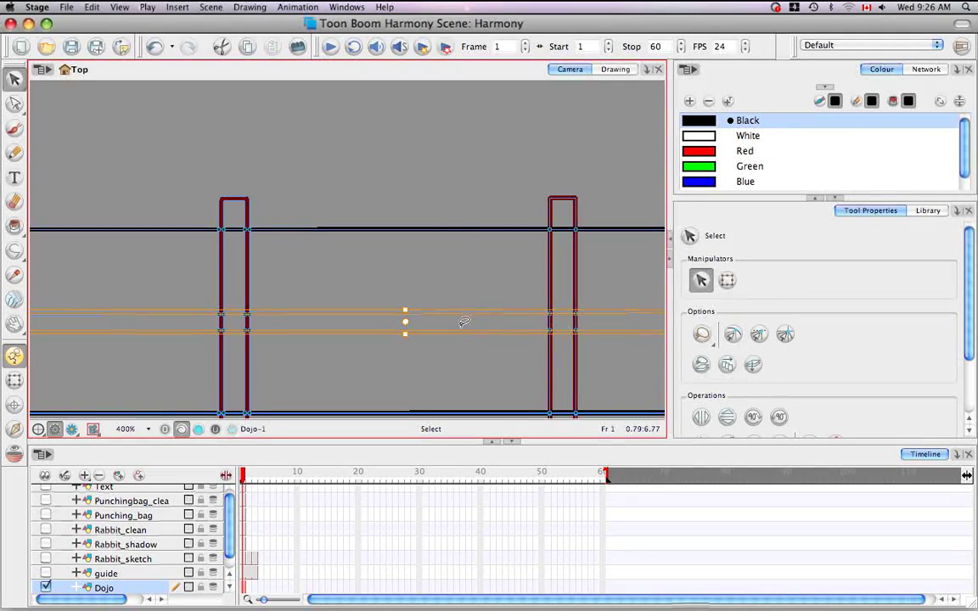
pyautogui.rightClick(463, 336)
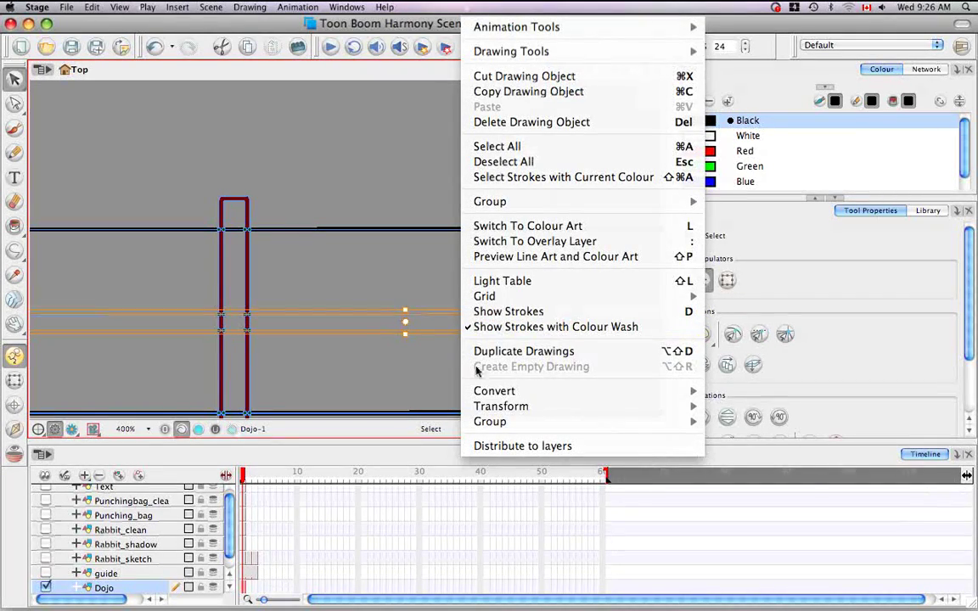
pyautogui.moveTo(510, 390)
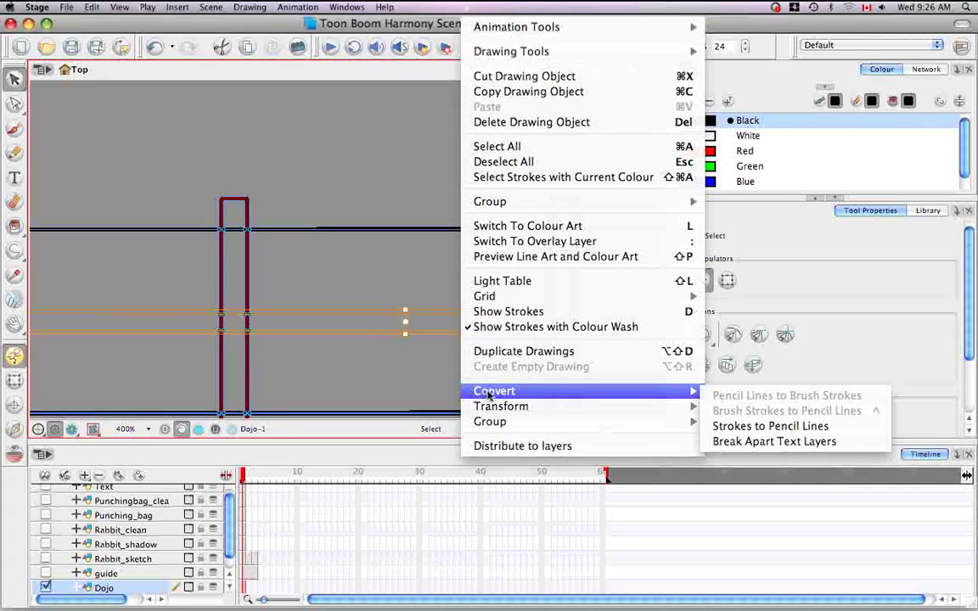
pyautogui.click(768, 426)
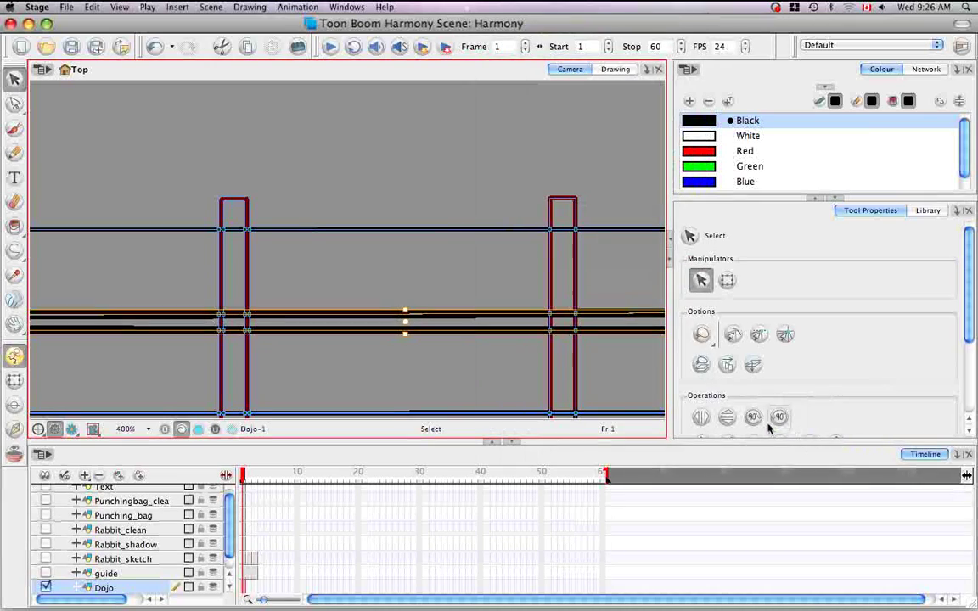
pyautogui.click(502, 371)
# - Hide the stroke outlines again and choose the Line tool with Pencil 2 preset, size 10
pyautogui.press('space')
pyautogui.moveTo(507, 389); pyautogui.dragTo(477, 322)
pyautogui.press('d')
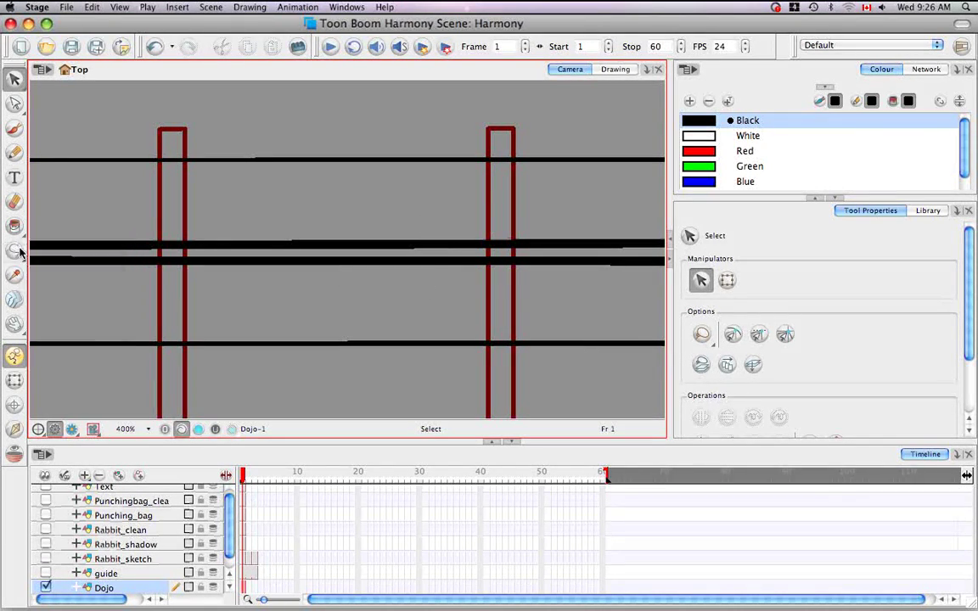
pyautogui.moveTo(14, 250); pyautogui.dragTo(62, 252)
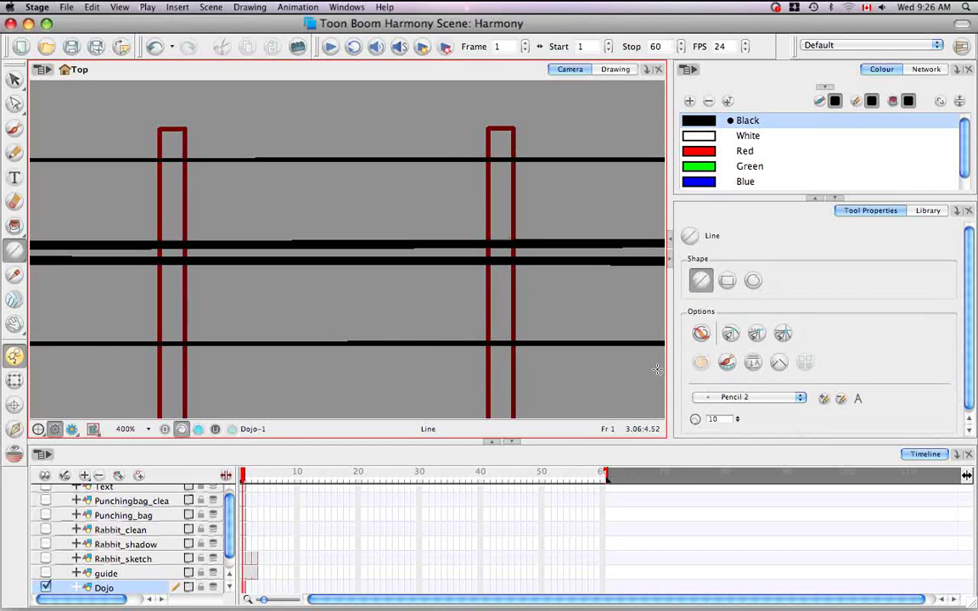
pyautogui.scroll(-1, 971, 352)
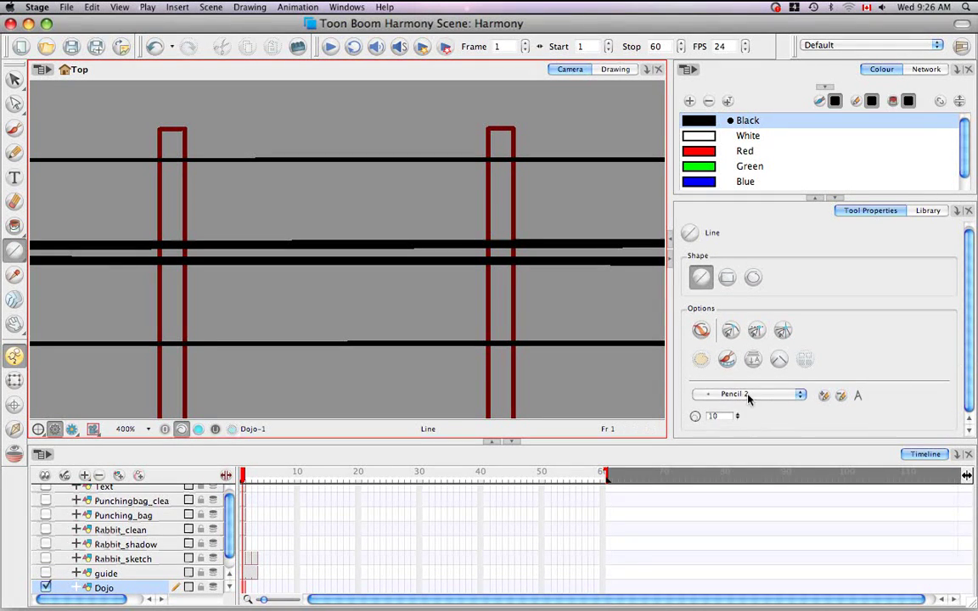
# - Try the pencil and ellipse tools, then return to the Select tool
pyautogui.click(14, 154)
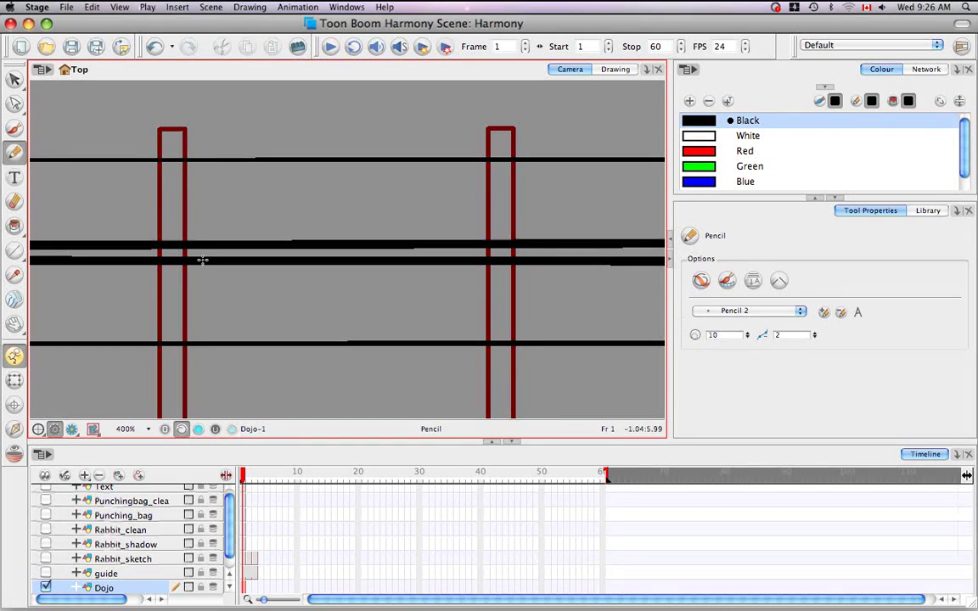
pyautogui.moveTo(17, 260); pyautogui.dragTo(66, 299)
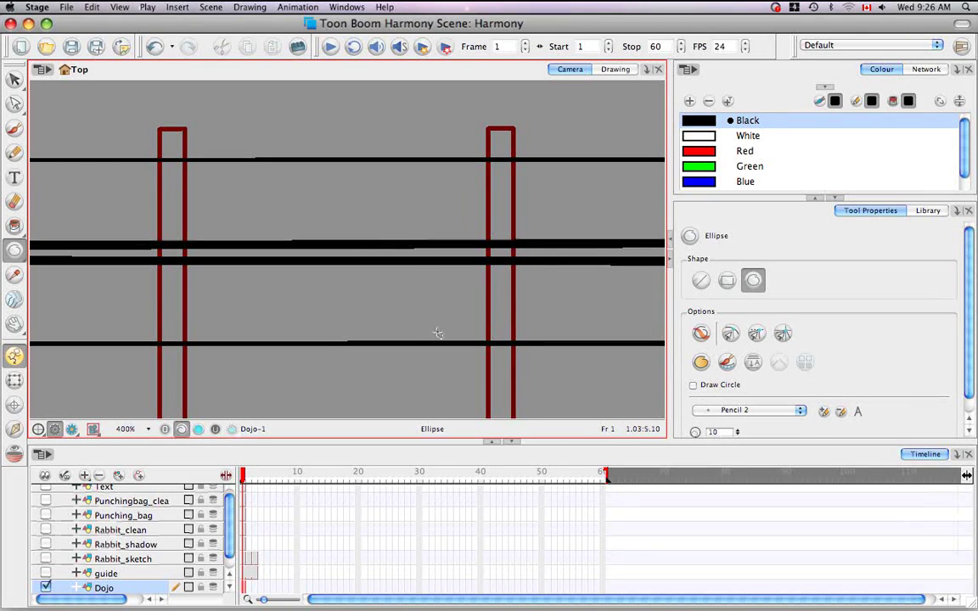
pyautogui.moveTo(7, 84); pyautogui.dragTo(51, 80)
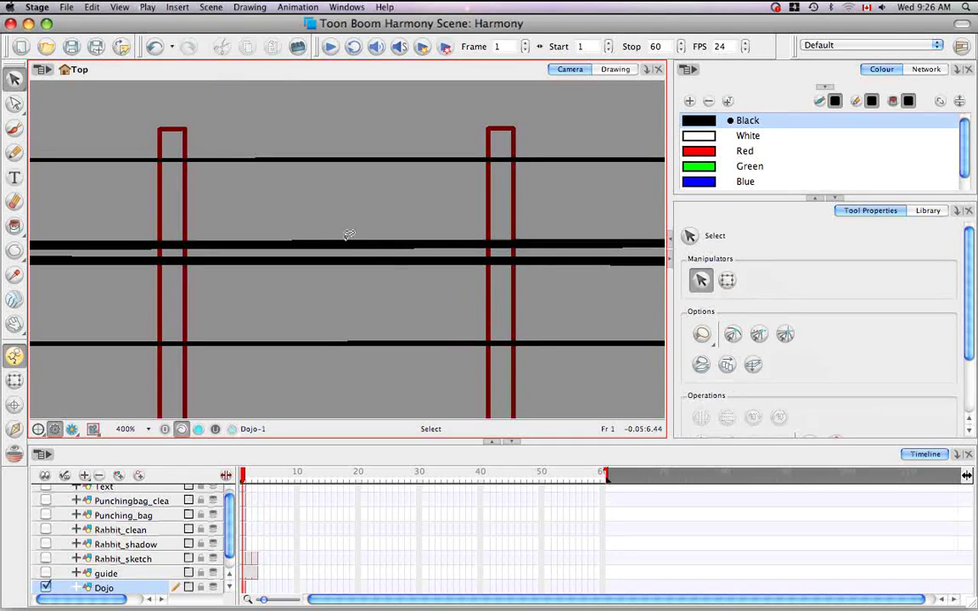
# - Set the first thick beam line's pencil thickness to 2
pyautogui.click(425, 265)
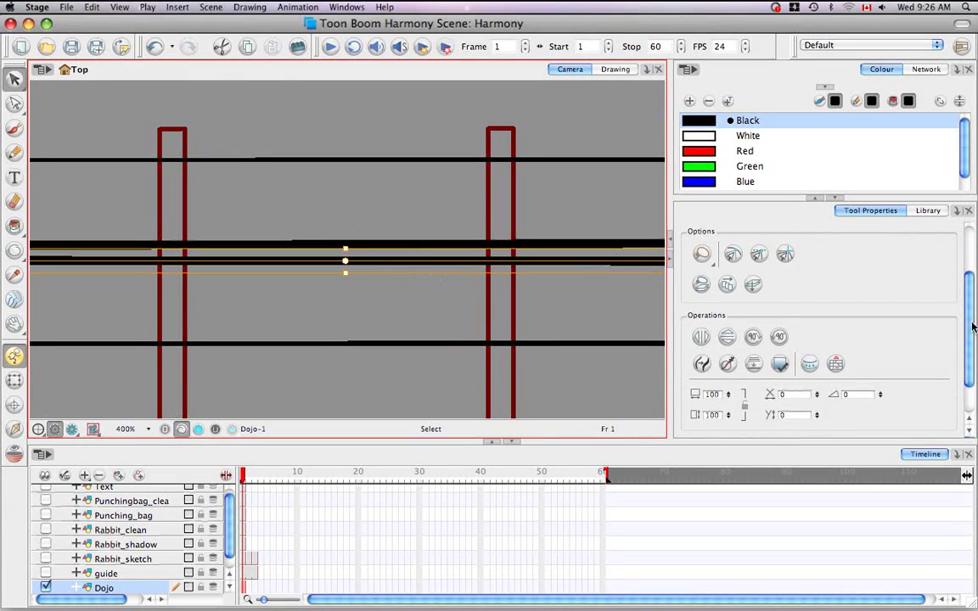
pyautogui.scroll(-2, 970, 328)
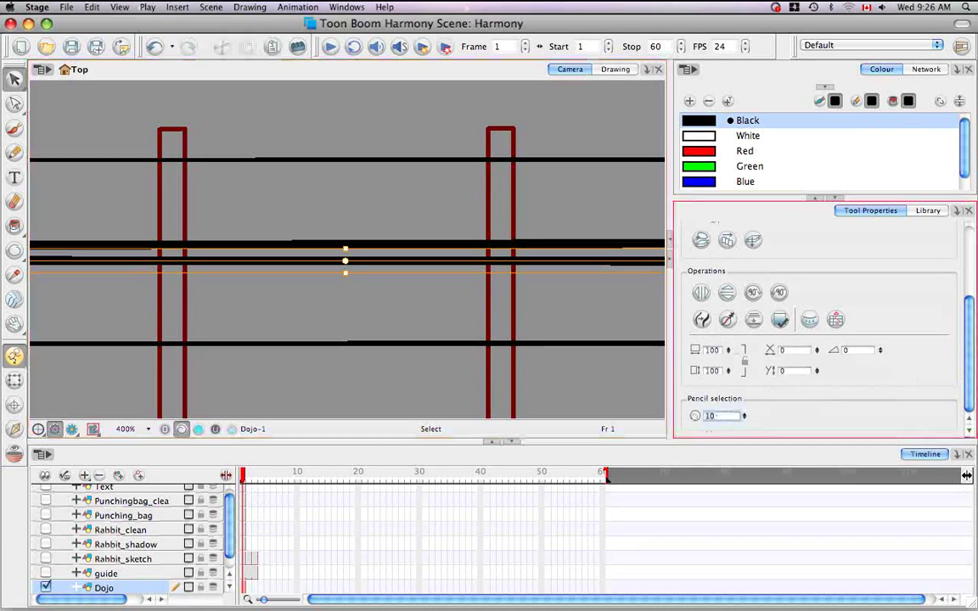
pyautogui.doubleClick(711, 415)
pyautogui.write('2')
pyautogui.press('Return')
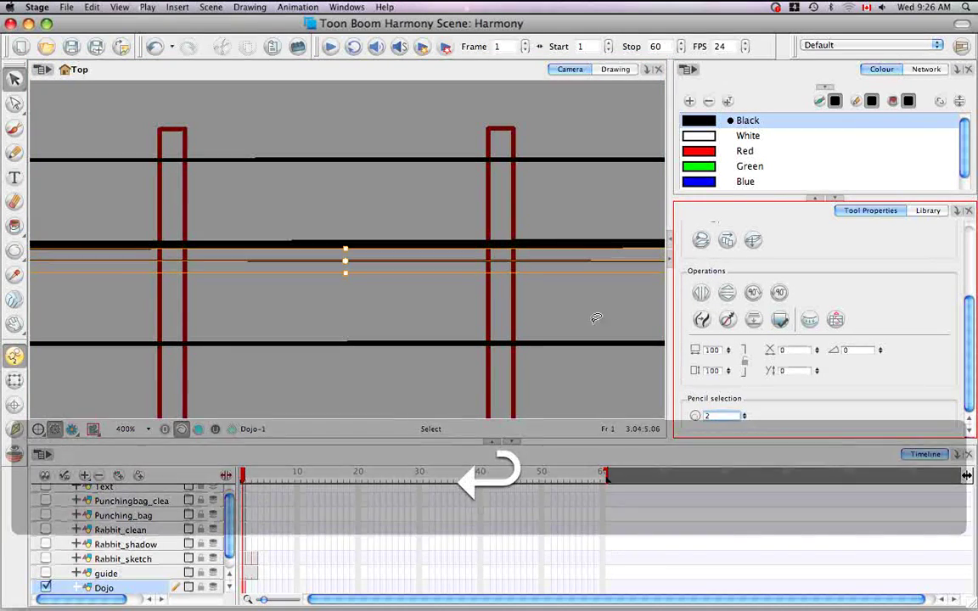
pyautogui.click(489, 299)
# - Set the other horizontal beam line's pencil thickness to 5
pyautogui.click(460, 245)
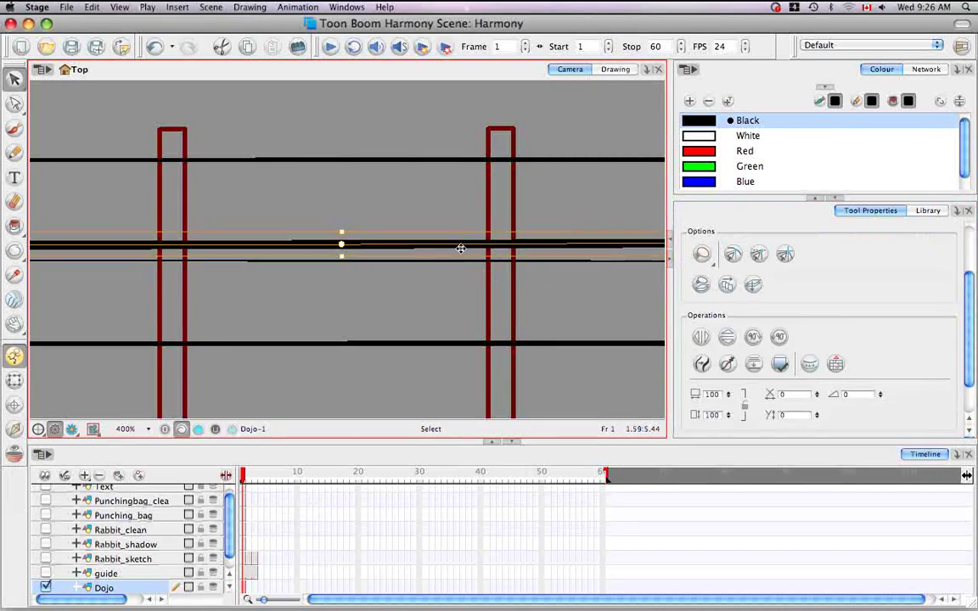
pyautogui.scroll(-2, 968, 338)
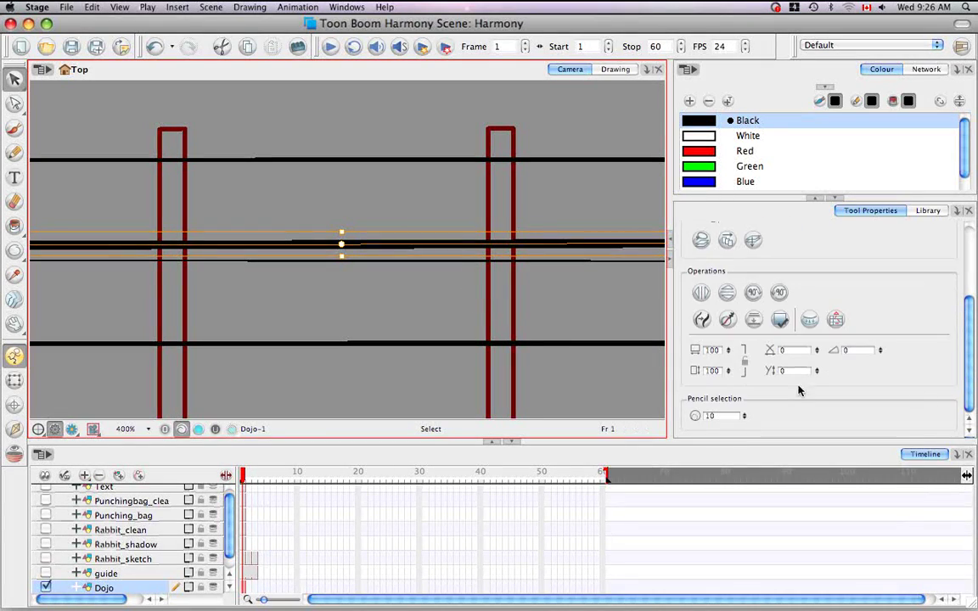
pyautogui.doubleClick(711, 415)
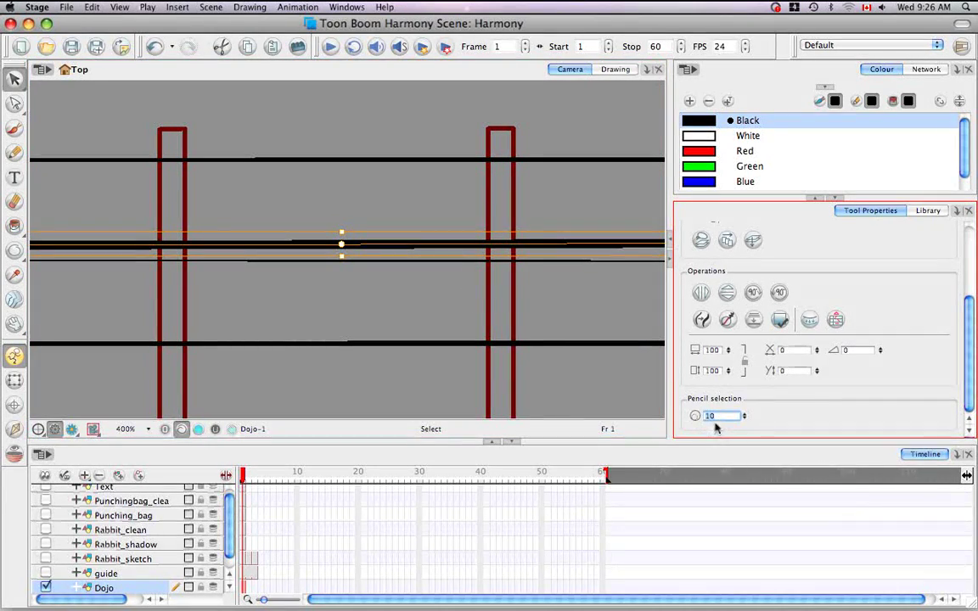
pyautogui.write('5')
pyautogui.press('Return')
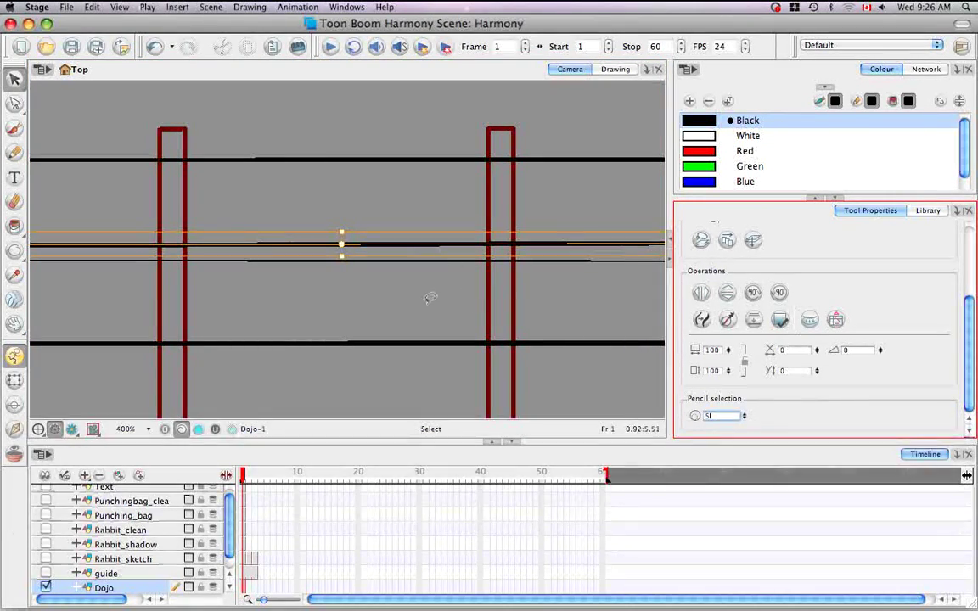
pyautogui.click(429, 299)
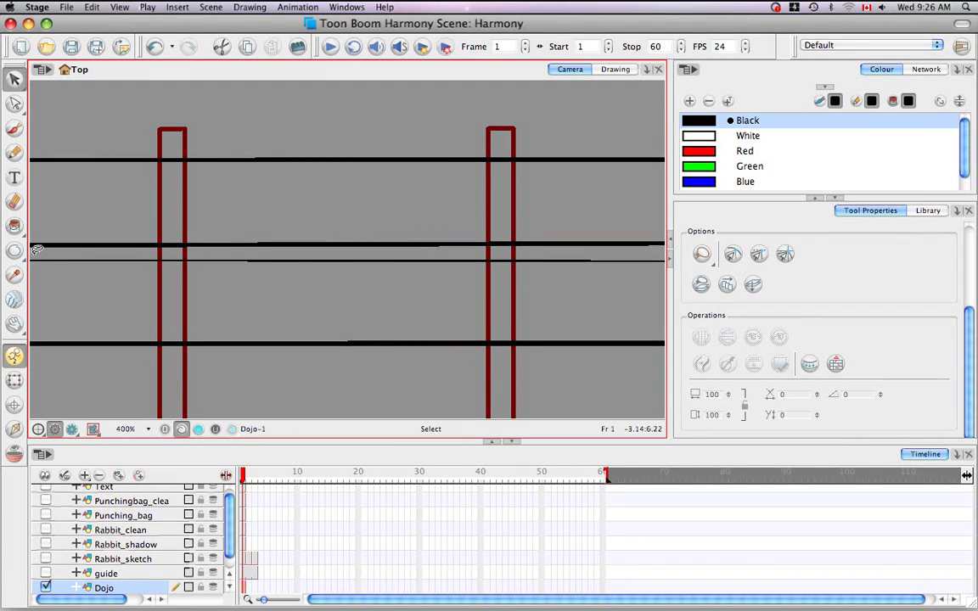
# - Pick the Line tool, preview the rectangle and ellipse shapes, and set size to 0
pyautogui.moveTo(15, 250); pyautogui.dragTo(51, 250)
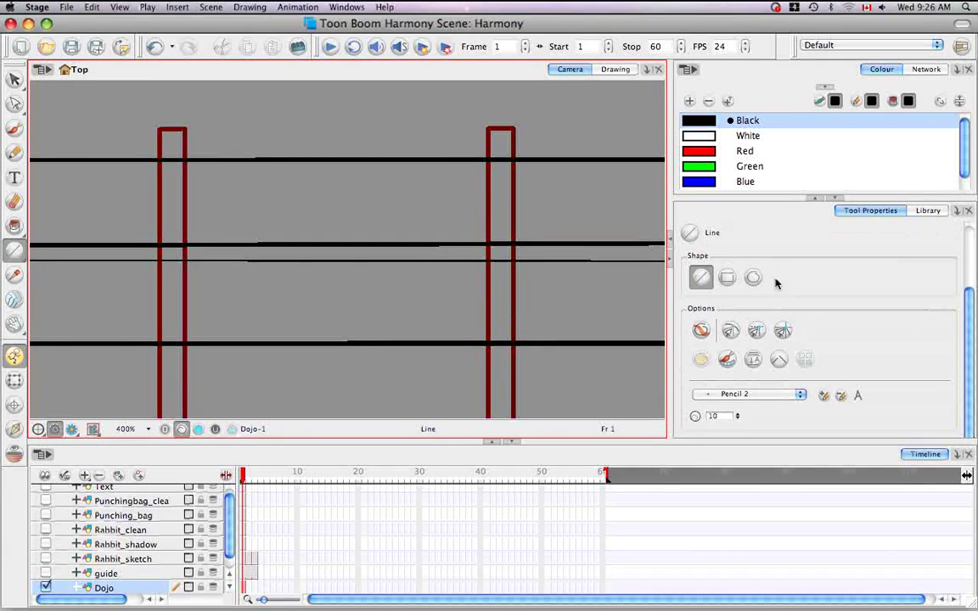
pyautogui.click(727, 277)
pyautogui.click(753, 278)
pyautogui.click(701, 278)
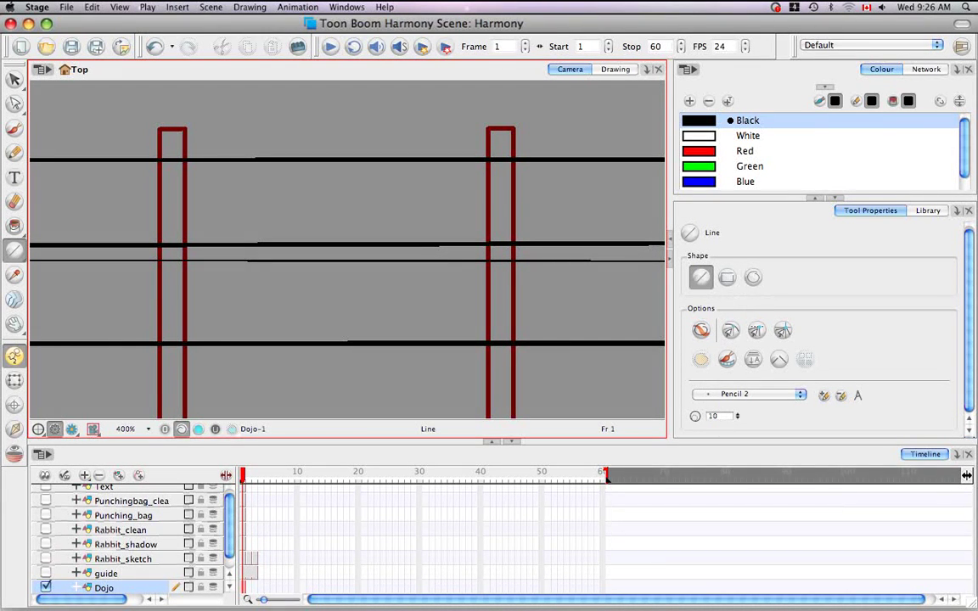
pyautogui.doubleClick(714, 415)
pyautogui.write('0')
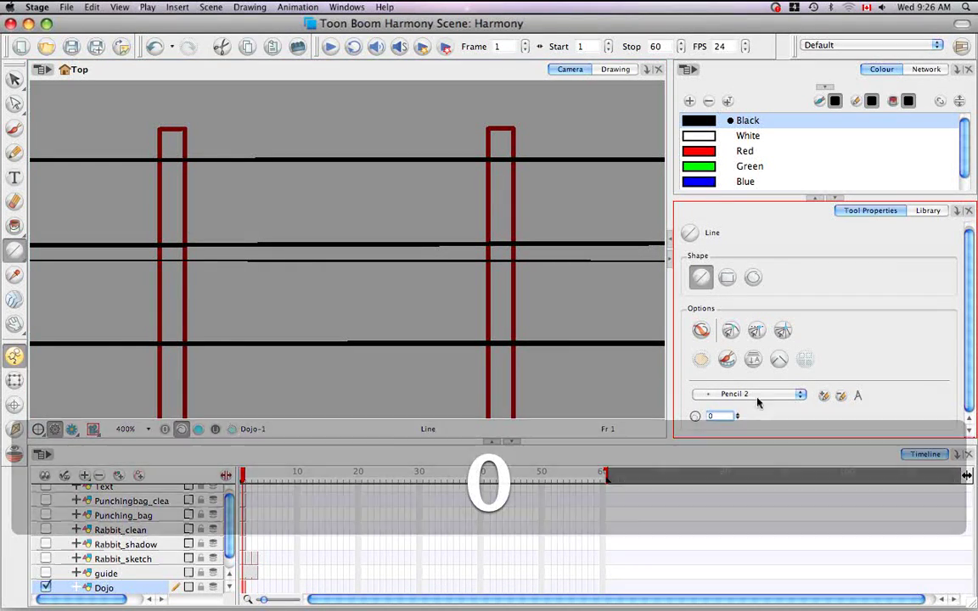
# - Cycle through rectangle, ellipse and line shapes again, try Polyline, then take the Pencil
pyautogui.click(727, 278)
pyautogui.click(754, 277)
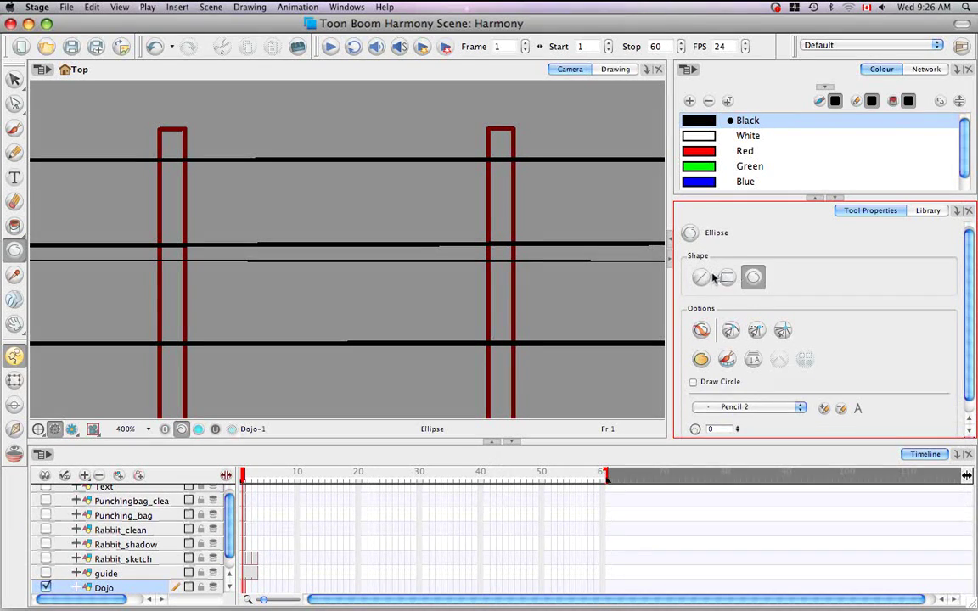
pyautogui.click(701, 278)
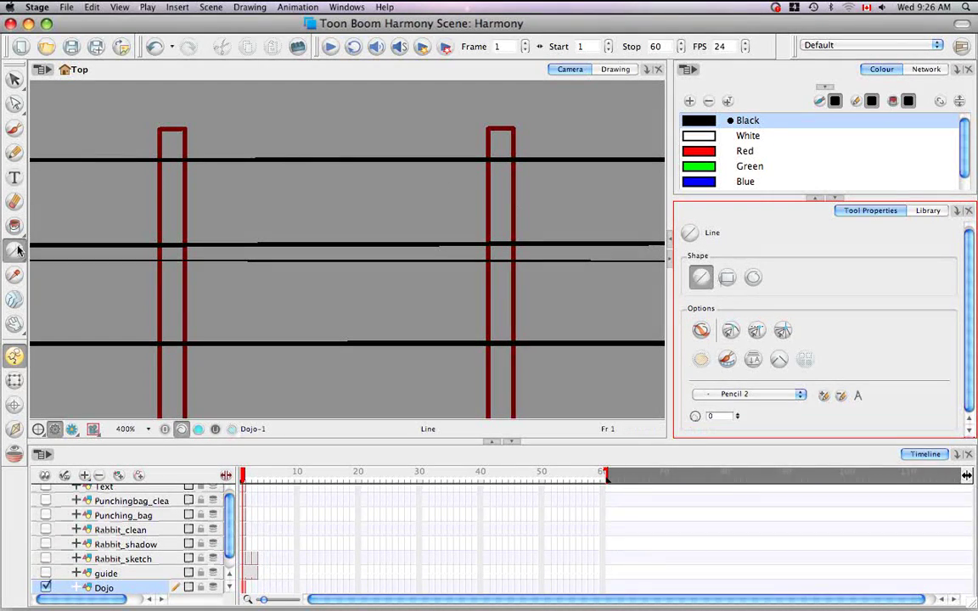
pyautogui.moveTo(17, 250); pyautogui.dragTo(58, 321)
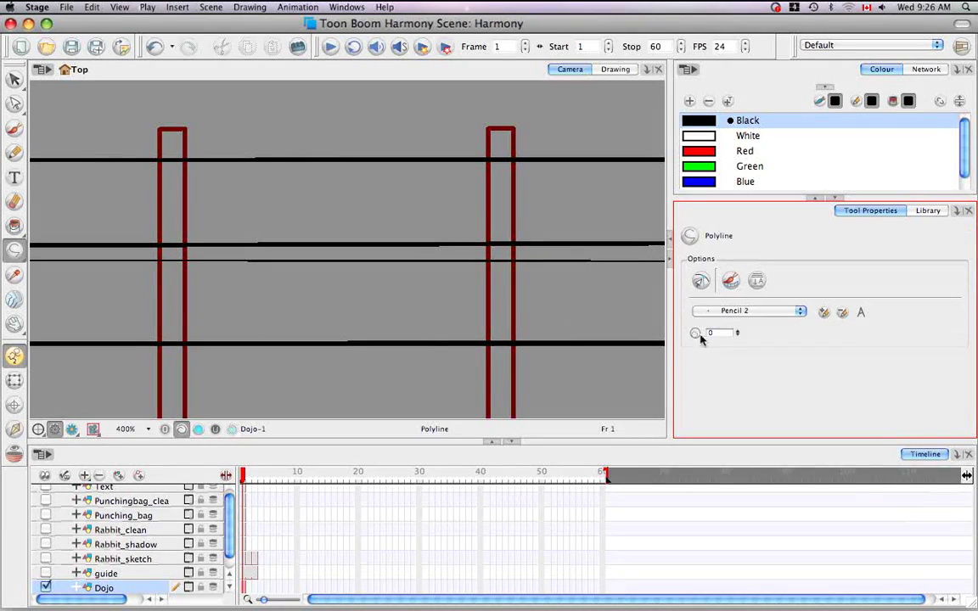
pyautogui.click(14, 152)
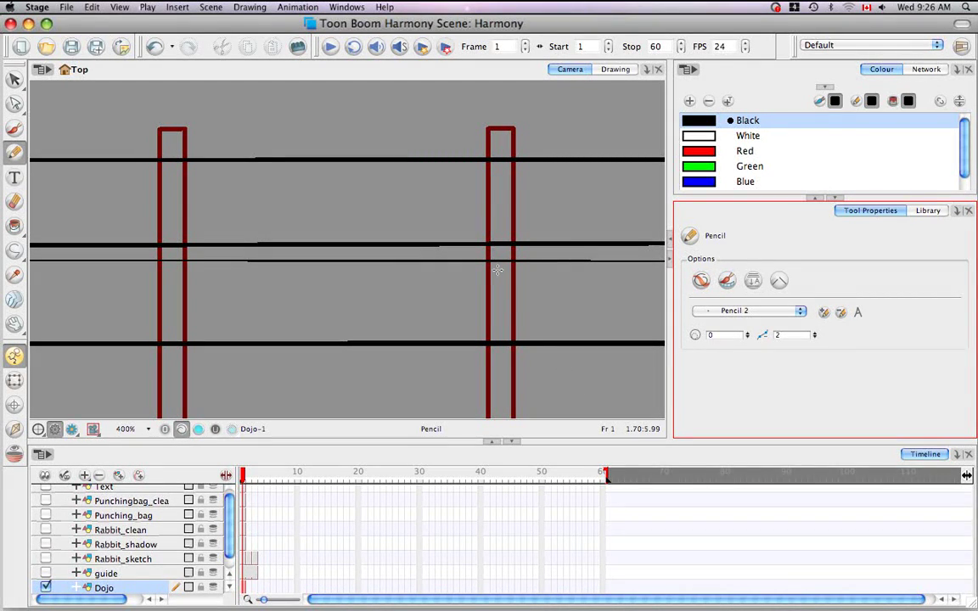
# - Zoom out over the whole dojo, zoom back to 400% on the left-wall beam ends, then choose Select
pyautogui.press('super+minus')
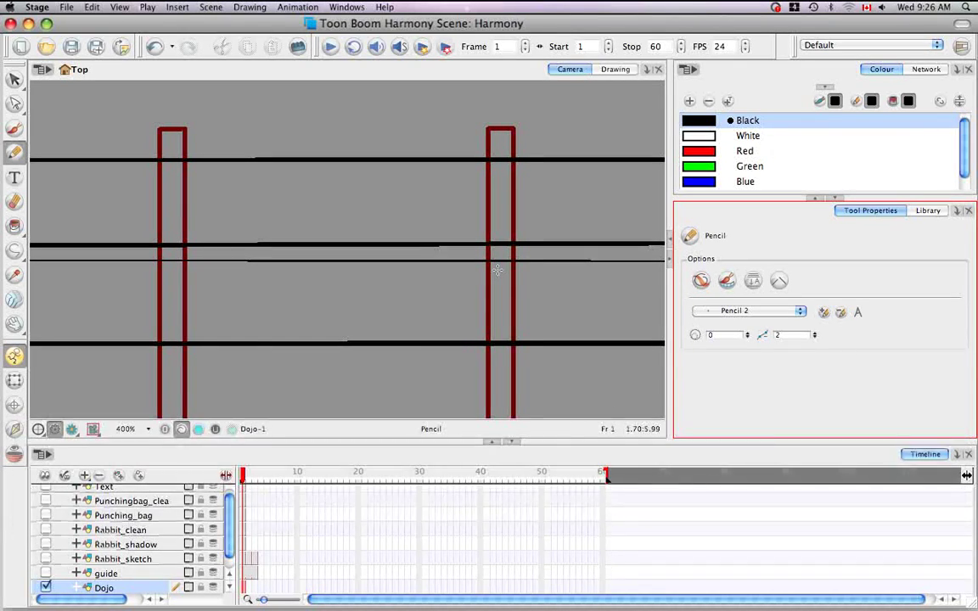
pyautogui.press('super+minus')
pyautogui.press('super+minus')
pyautogui.press('super+minus')
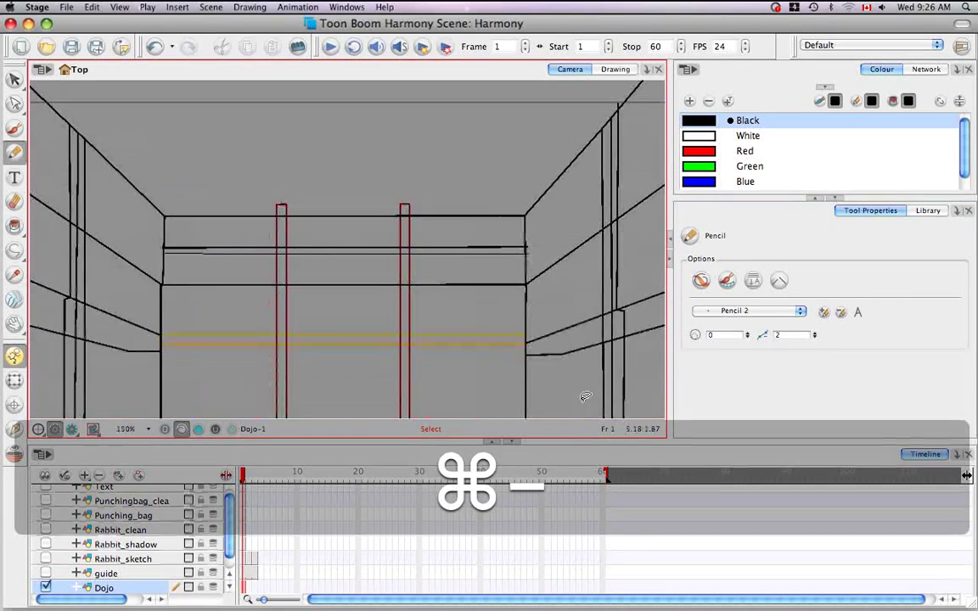
pyautogui.press('super+minus')
pyautogui.press('space')
pyautogui.moveTo(475, 322); pyautogui.dragTo(497, 282)
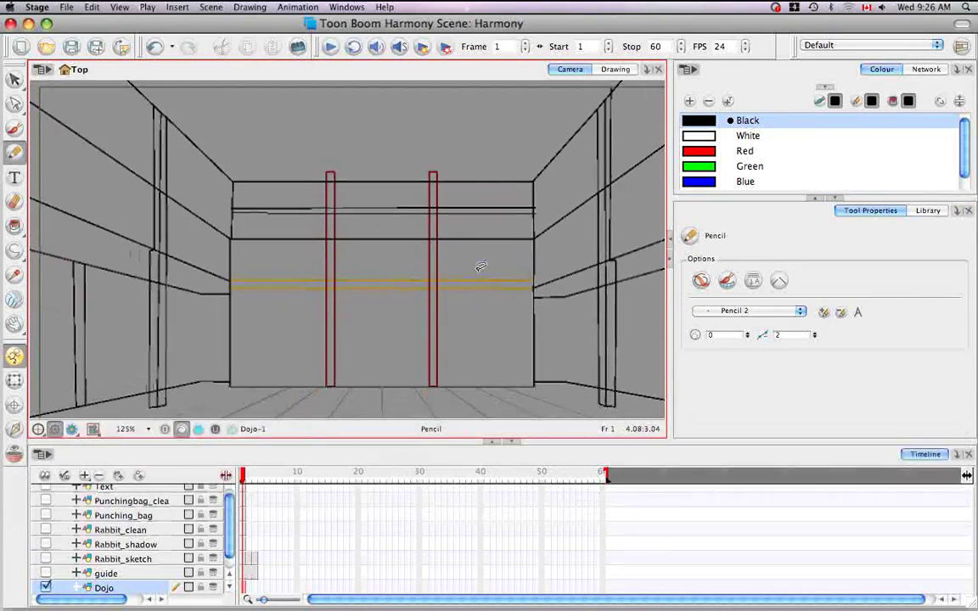
pyautogui.press('super+equal')
pyautogui.press('super+equal')
pyautogui.press('super+equal')
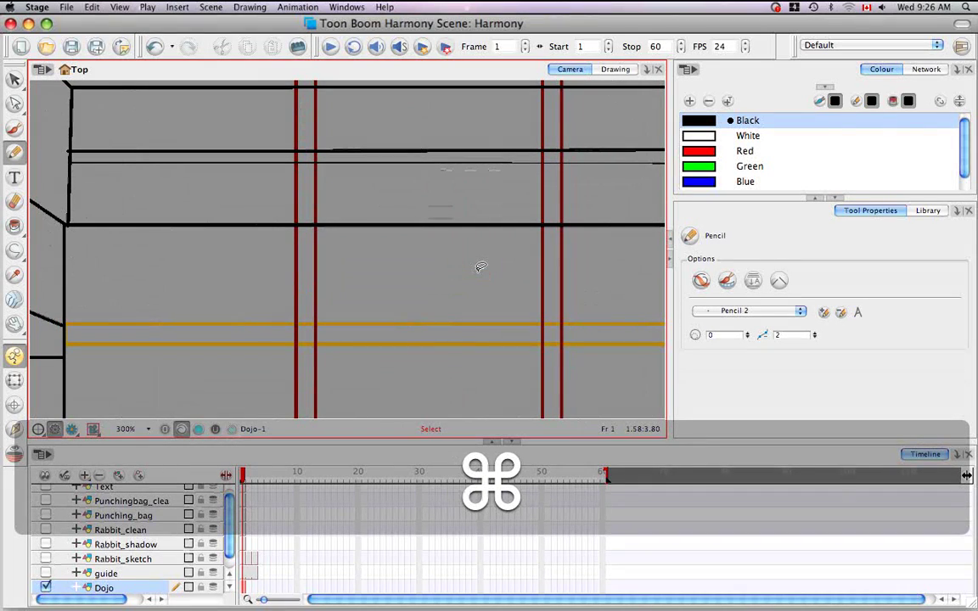
pyautogui.press('super+equal')
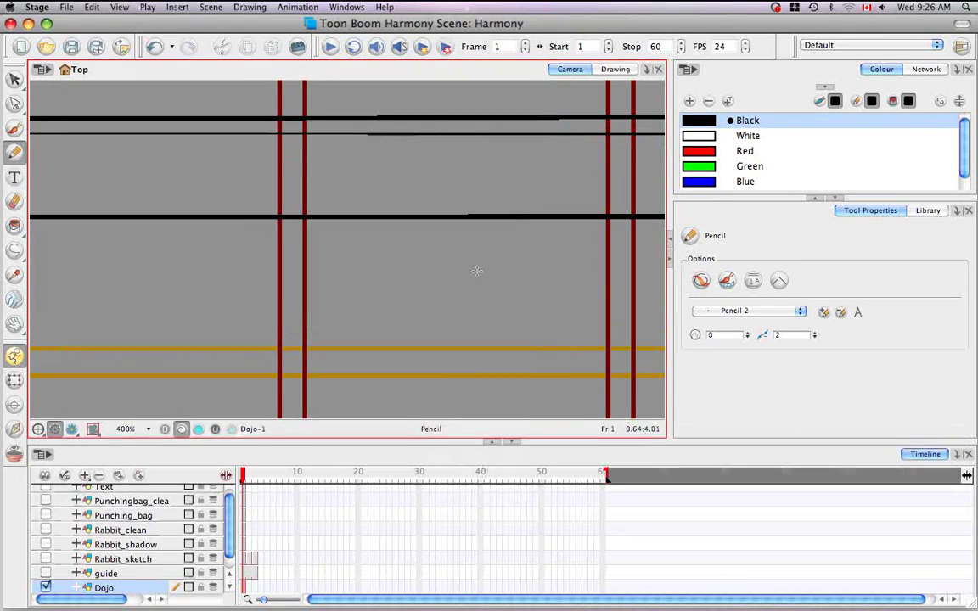
pyautogui.press('space')
pyautogui.moveTo(476, 271); pyautogui.dragTo(540, 305)
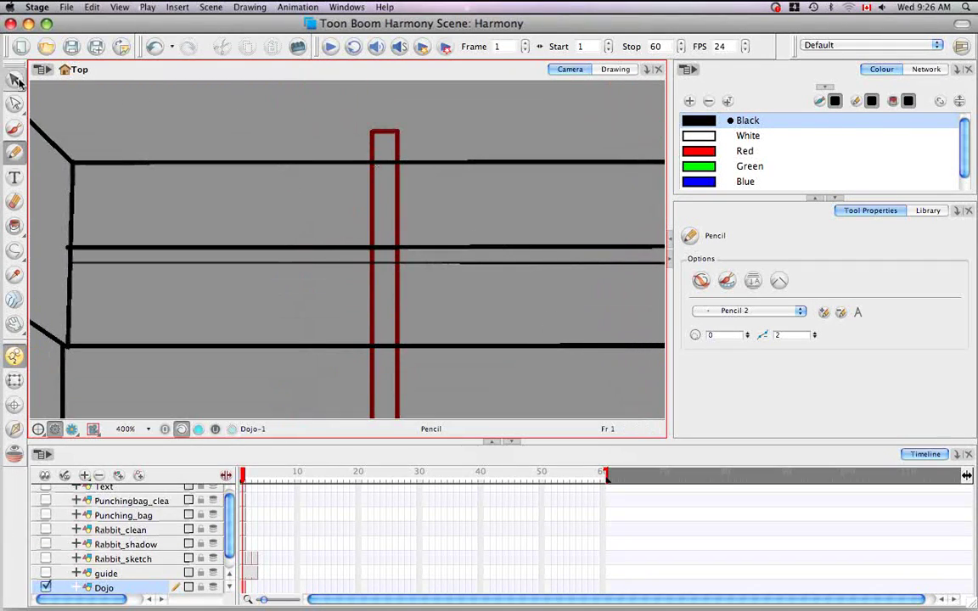
pyautogui.click(14, 79)
# - Convert the thin horizontal beam stroke from a pencil line to a brush stroke
pyautogui.click(466, 261)
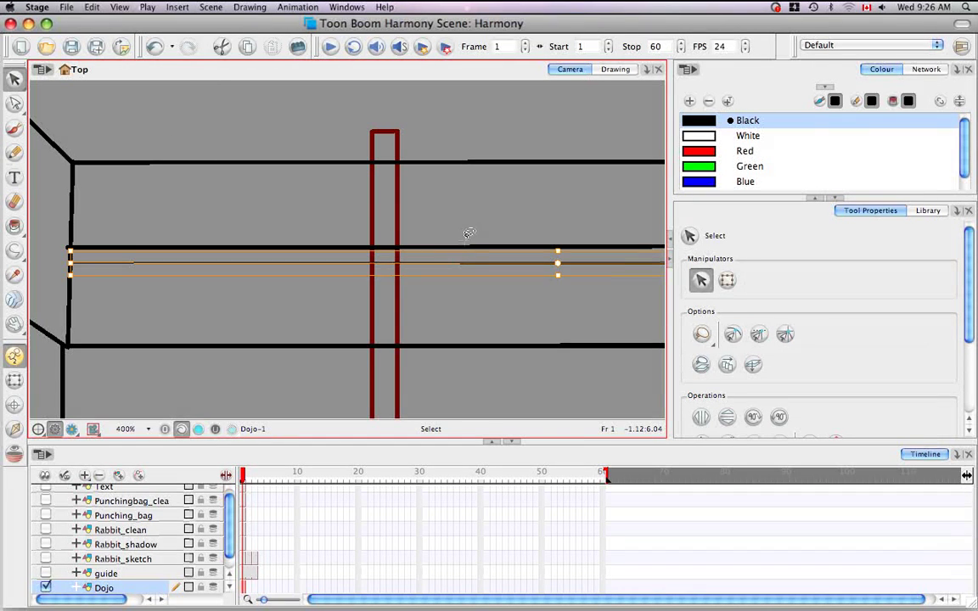
pyautogui.click(251, 7)
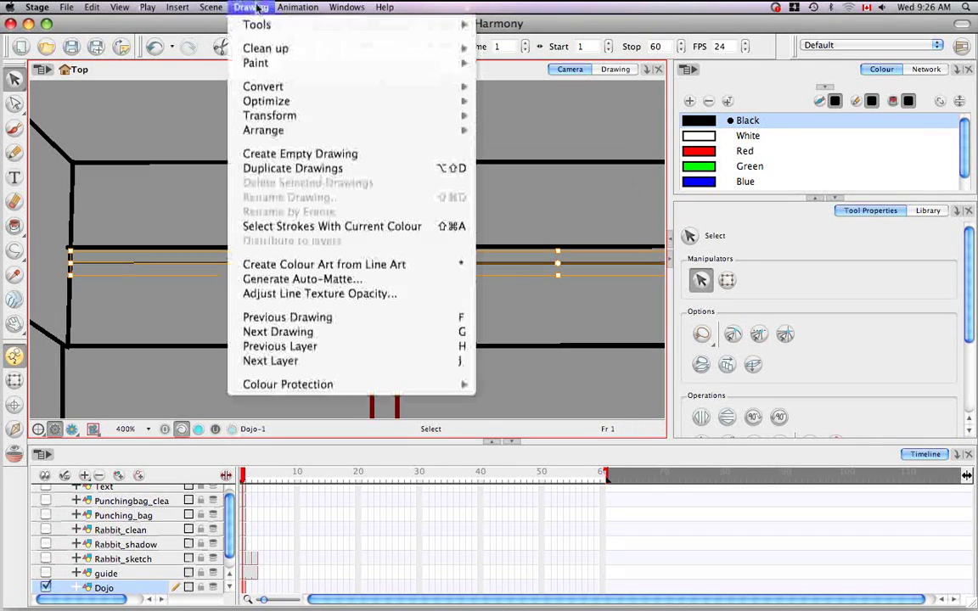
pyautogui.moveTo(444, 89)
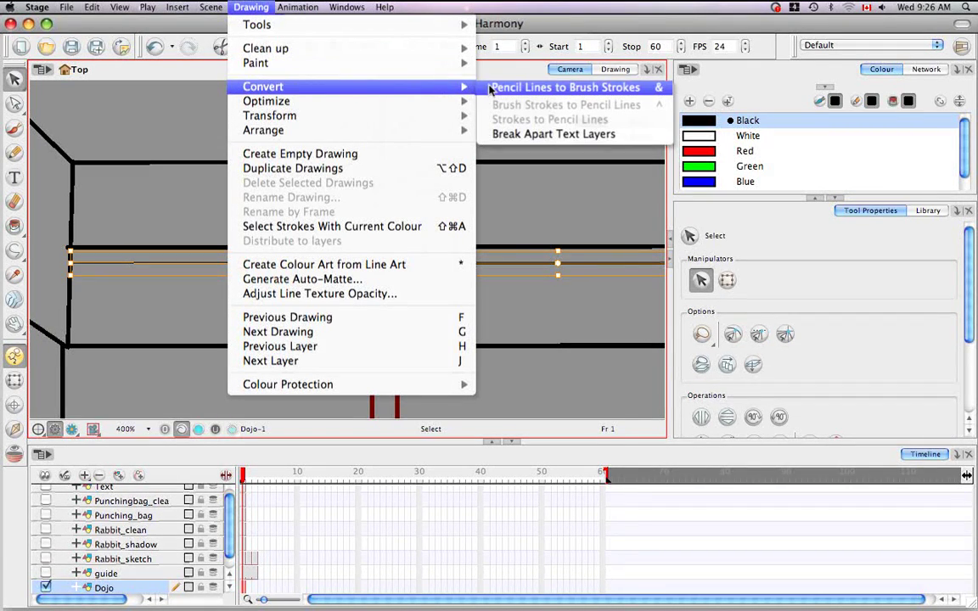
pyautogui.click(496, 149)
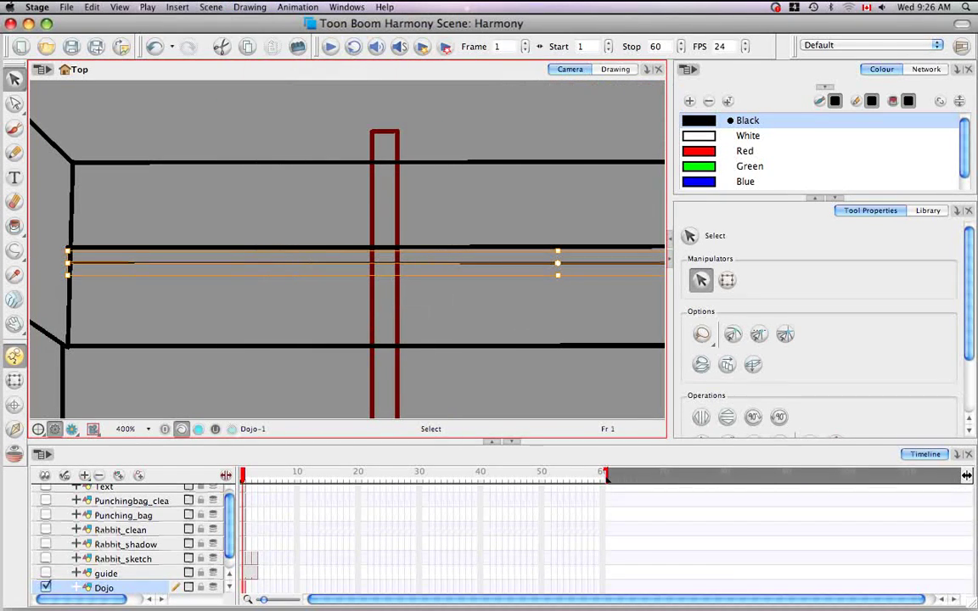
# - Give the upper black beam line the blue sketch colour
pyautogui.click(544, 234)
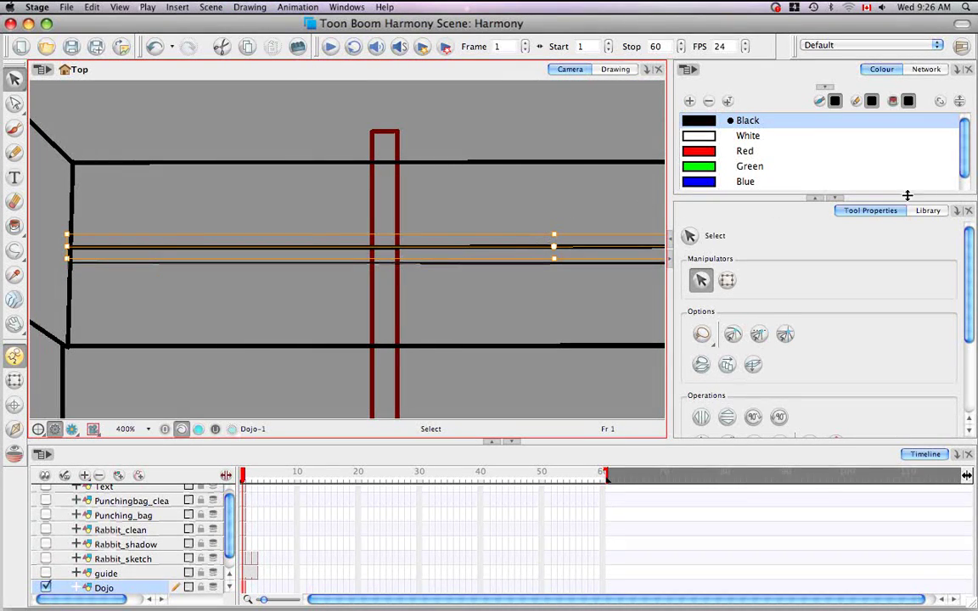
pyautogui.moveTo(966, 161); pyautogui.dragTo(969, 198)
pyautogui.click(713, 161)
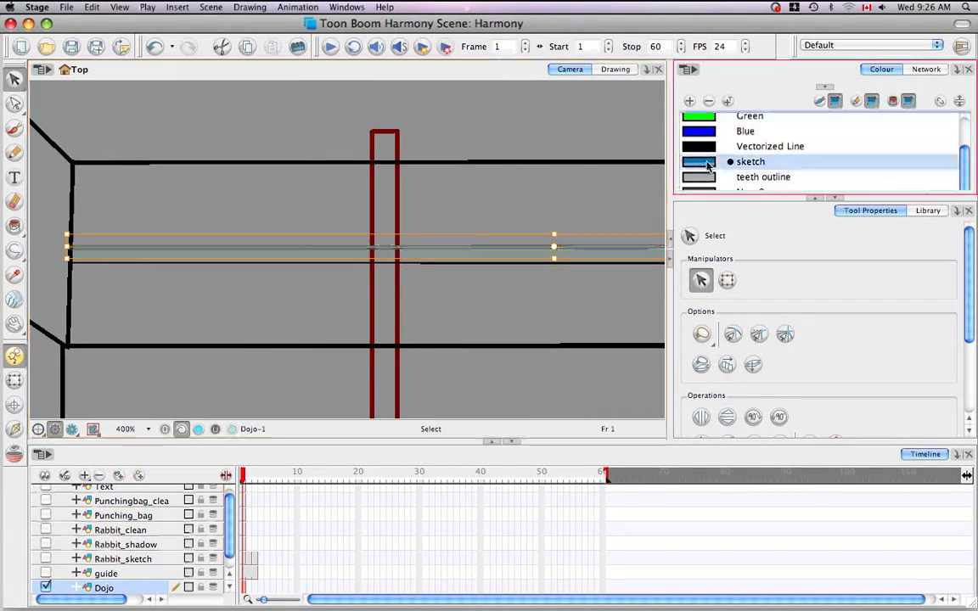
pyautogui.click(560, 308)
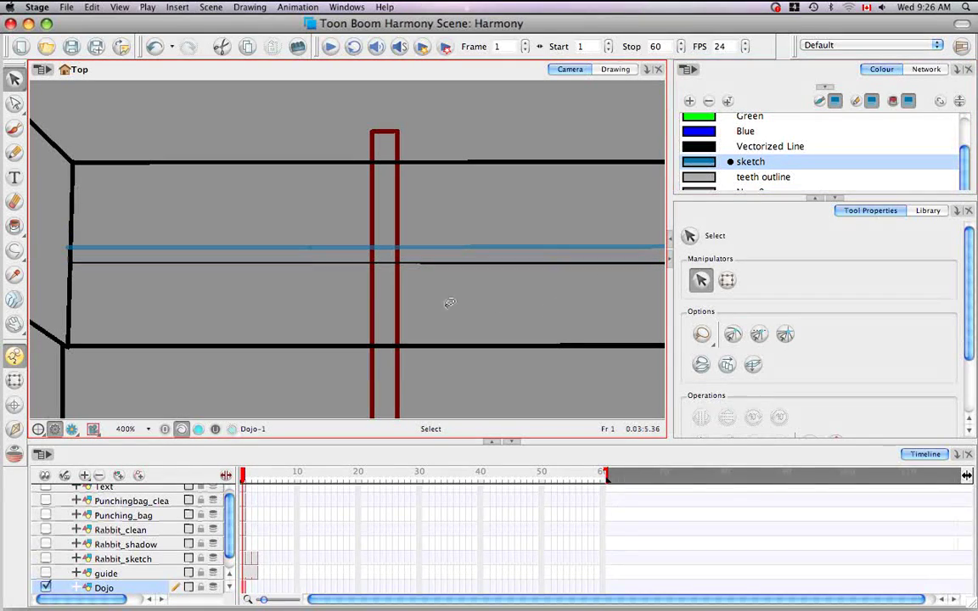
pyautogui.click(396, 293)
pyautogui.click(437, 220)
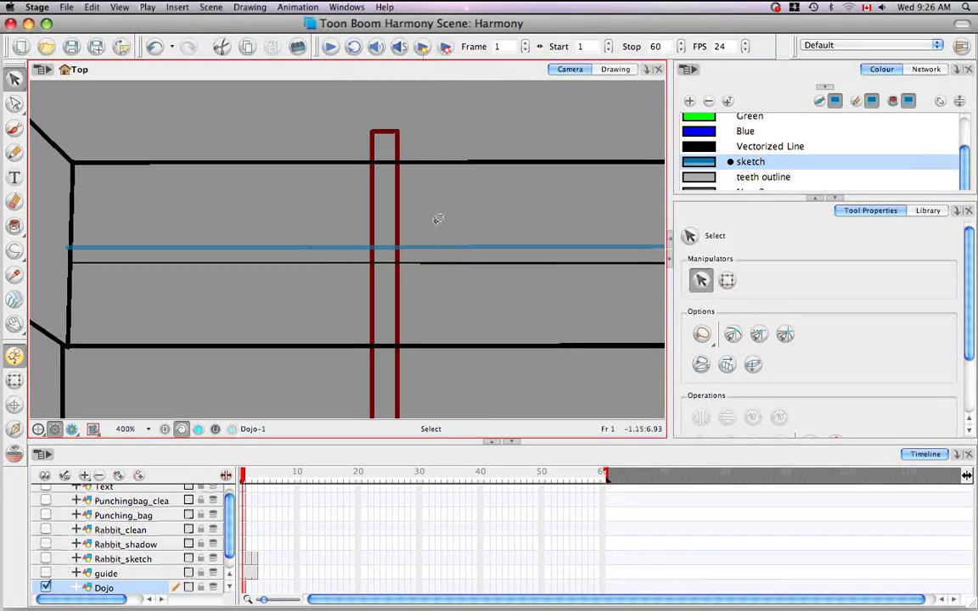
# - Zoom to 1600% and pan left to where the red posts cross the beam lines
pyautogui.press('super+equal')
pyautogui.press('super+equal')
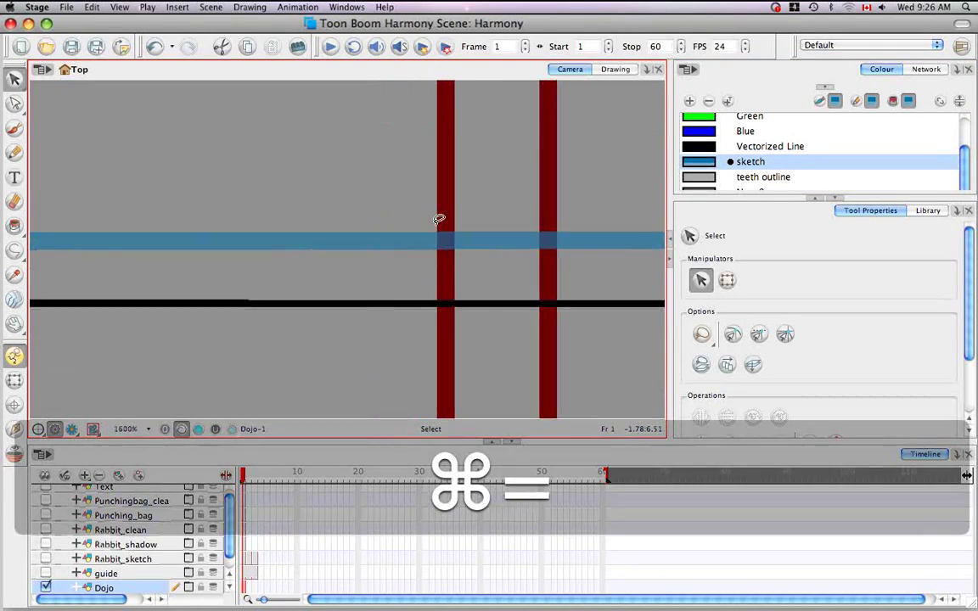
pyautogui.press('space')
pyautogui.moveTo(531, 320); pyautogui.dragTo(436, 345)
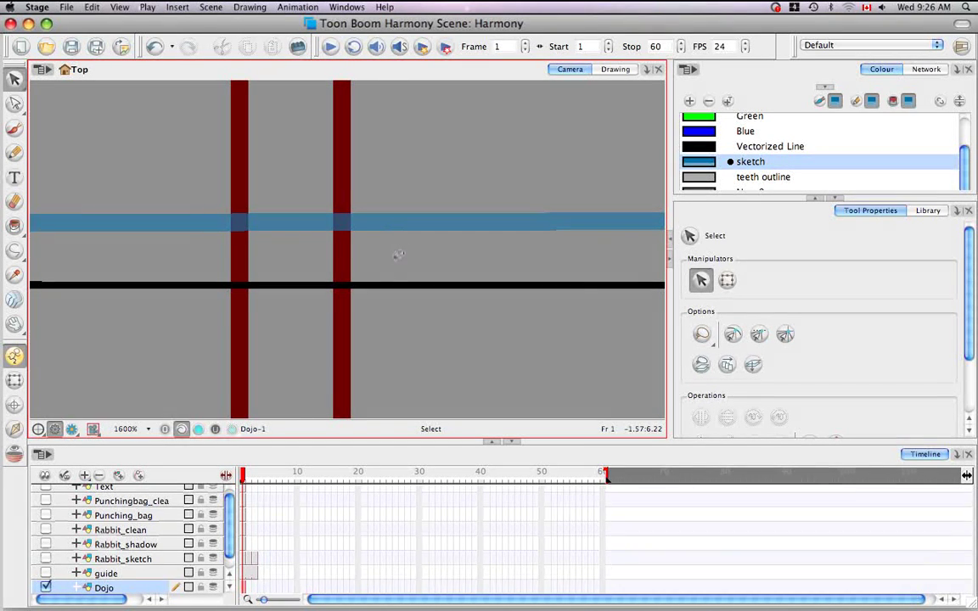
# - Shift the two red posts slightly right, leaving the black line in place
pyautogui.click(405, 289)
pyautogui.moveTo(406, 284)
pyautogui.mouseDown()
pyautogui.moveTo(409, 301)
pyautogui.moveTo(405, 283)
pyautogui.mouseUp()
pyautogui.click(370, 327)
pyautogui.click(349, 336)
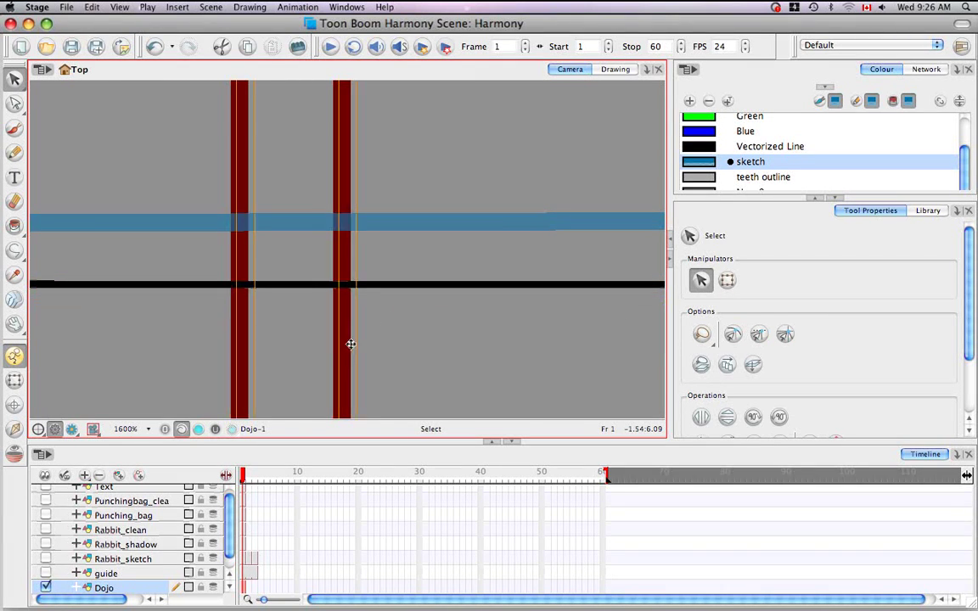
pyautogui.moveTo(352, 343); pyautogui.dragTo(369, 341)
pyautogui.click(375, 340)
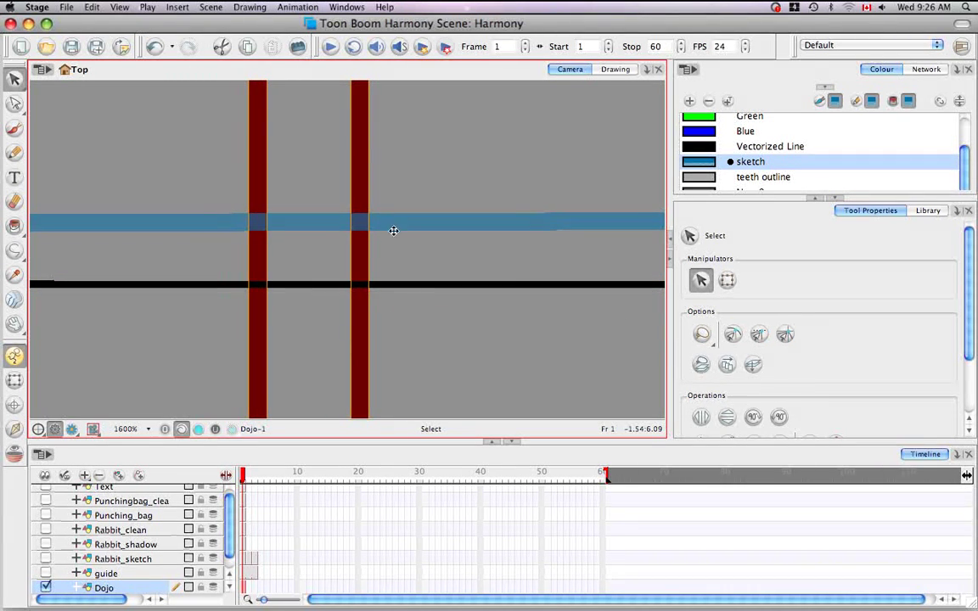
# - Move the blue stroke up slightly and convert the pencil lines to brush strokes
pyautogui.click(422, 217)
pyautogui.moveTo(420, 225); pyautogui.dragTo(417, 233)
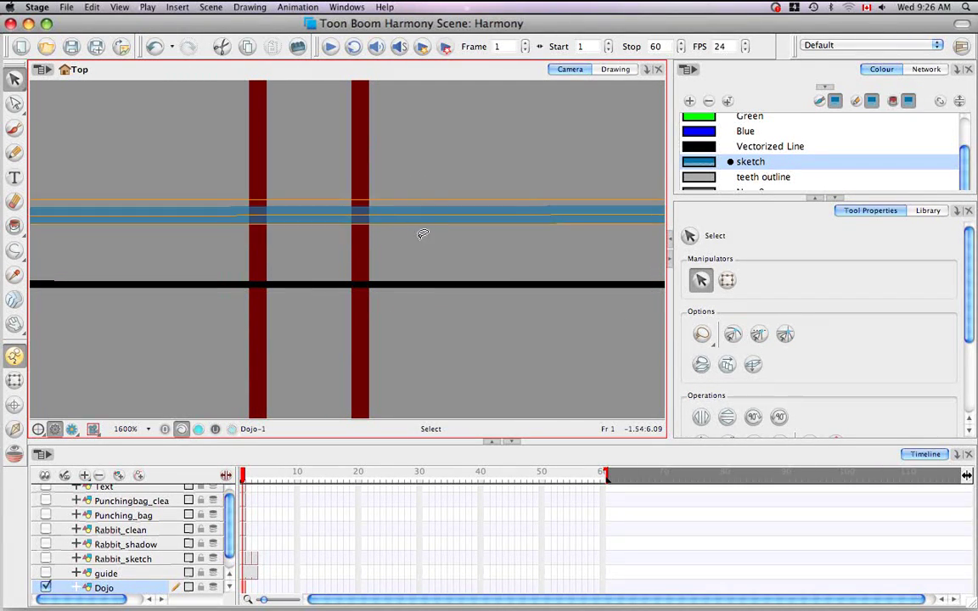
pyautogui.click(253, 8)
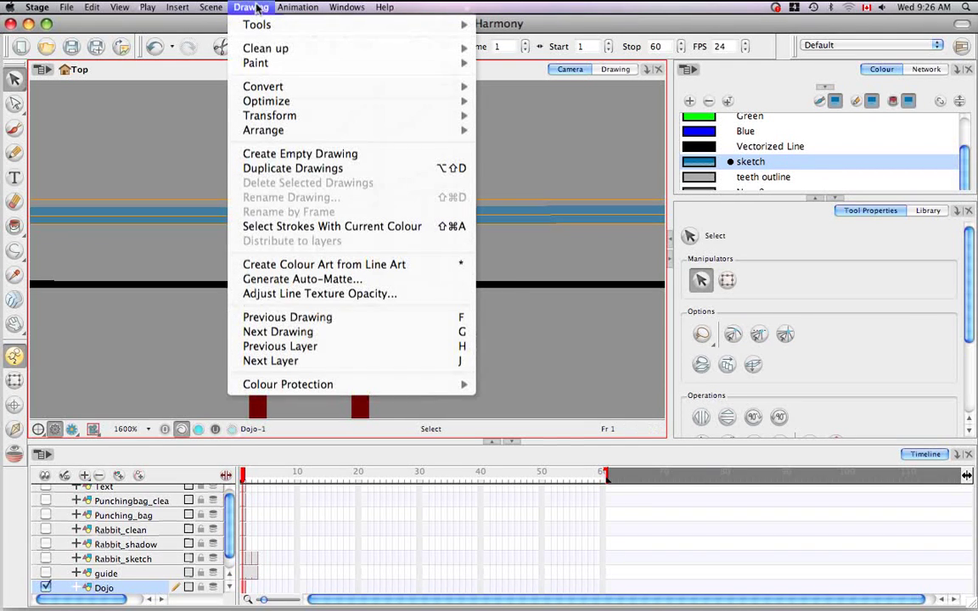
pyautogui.moveTo(297, 86)
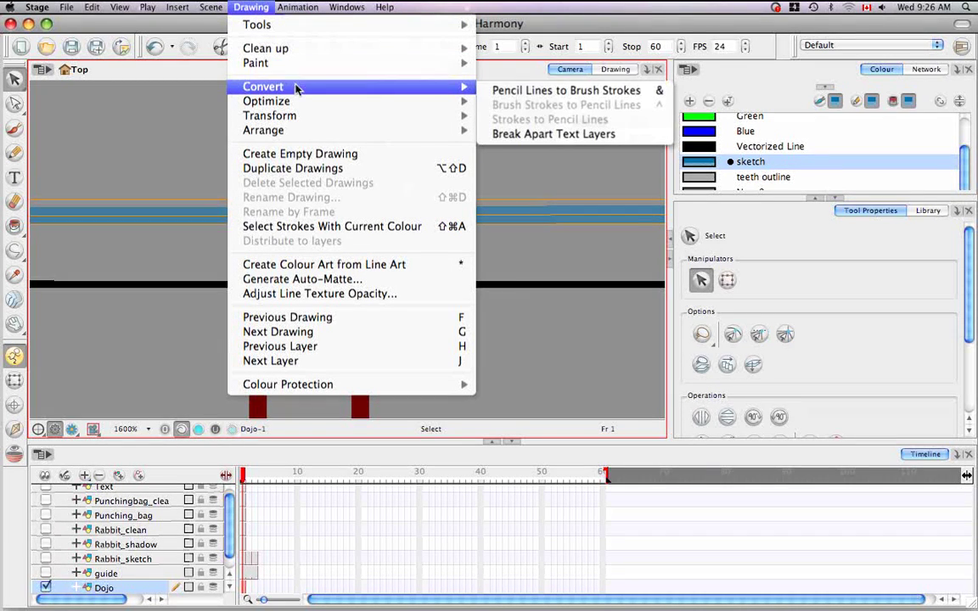
pyautogui.click(493, 91)
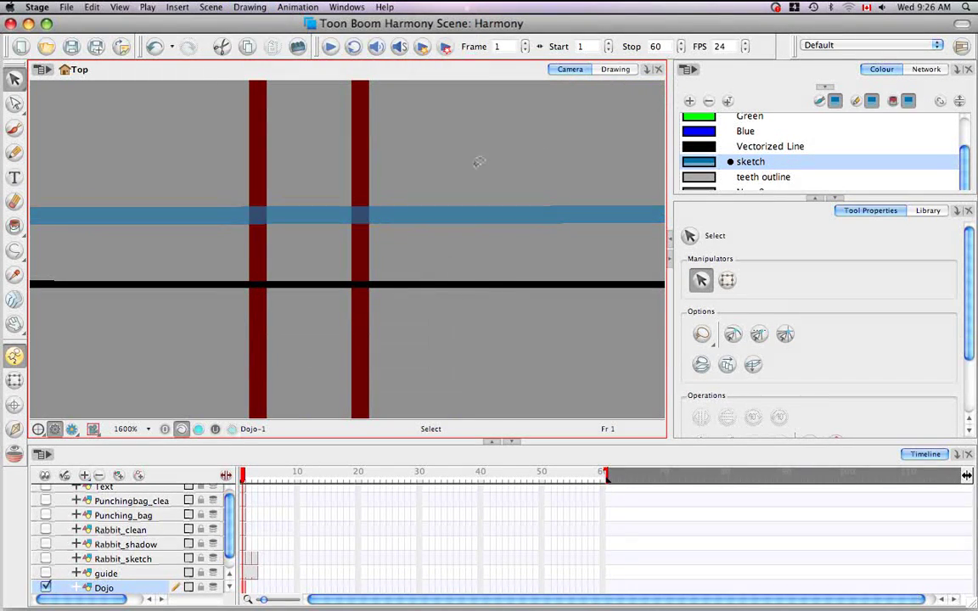
# - Lasso all the red, blue and black strokes and bring up the Optimize commands
pyautogui.moveTo(426, 149)
pyautogui.mouseDown()
pyautogui.moveTo(188, 222)
pyautogui.moveTo(472, 346)
pyautogui.moveTo(390, 115)
pyautogui.mouseUp()
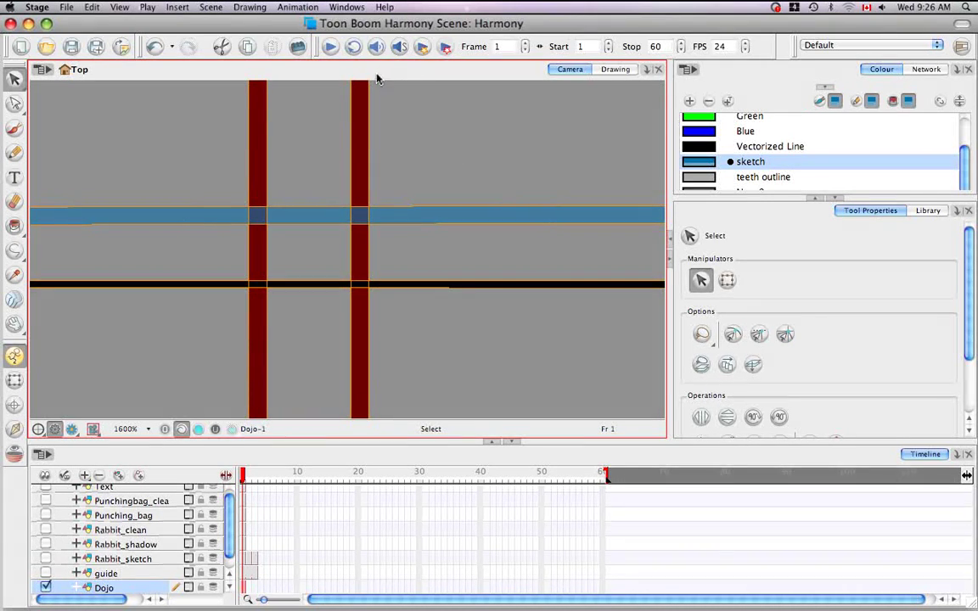
pyautogui.click(251, 8)
pyautogui.moveTo(293, 100)
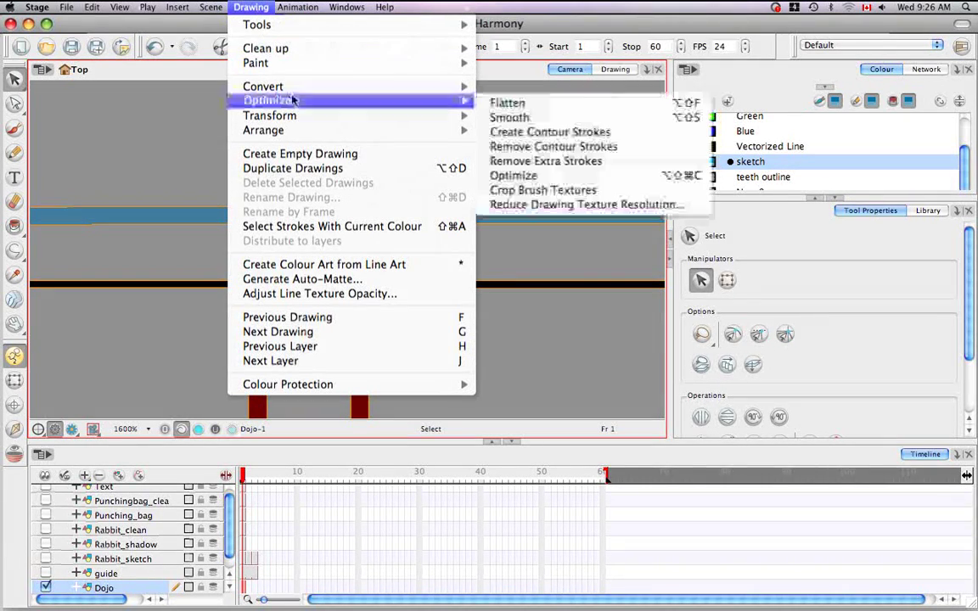
# - Optimize the selected strokes, then trial-raise the black line and undo it
pyautogui.click(549, 176)
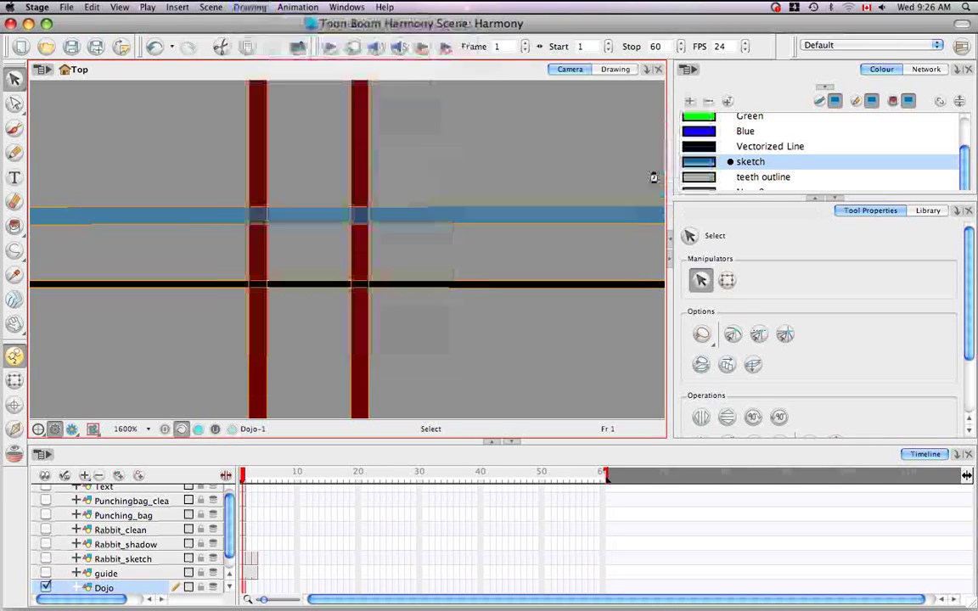
pyautogui.click(449, 262)
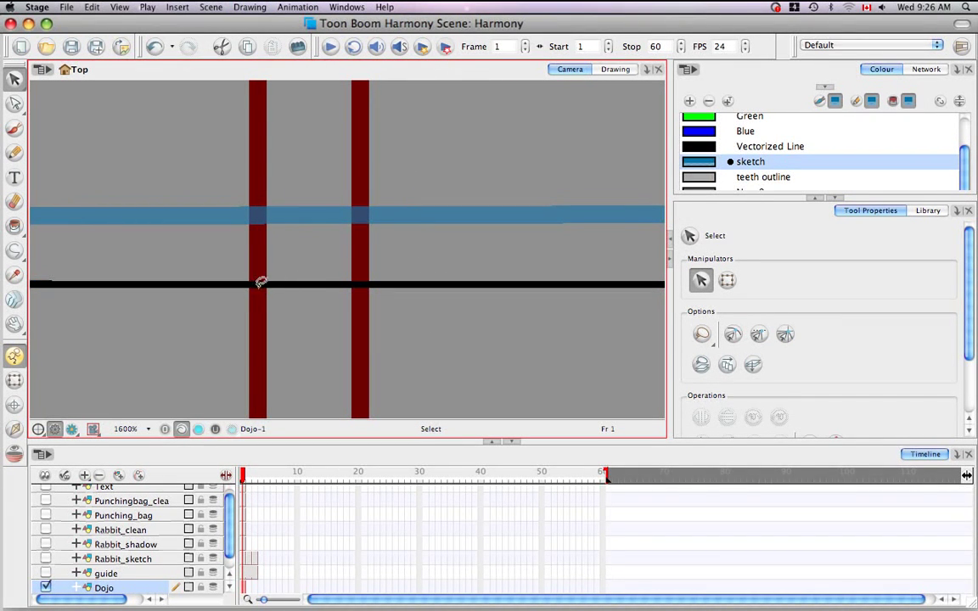
pyautogui.click(260, 261)
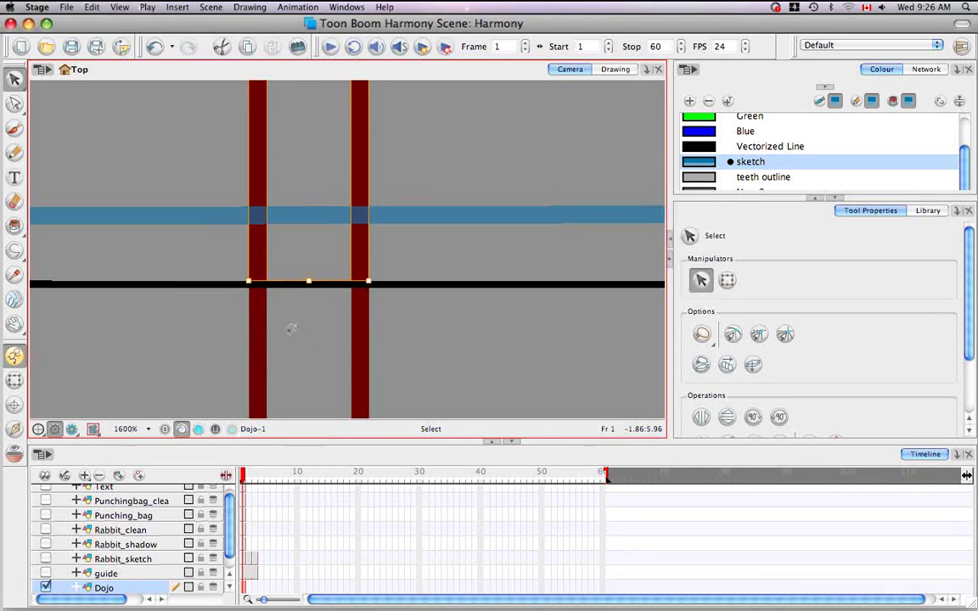
pyautogui.click(283, 280)
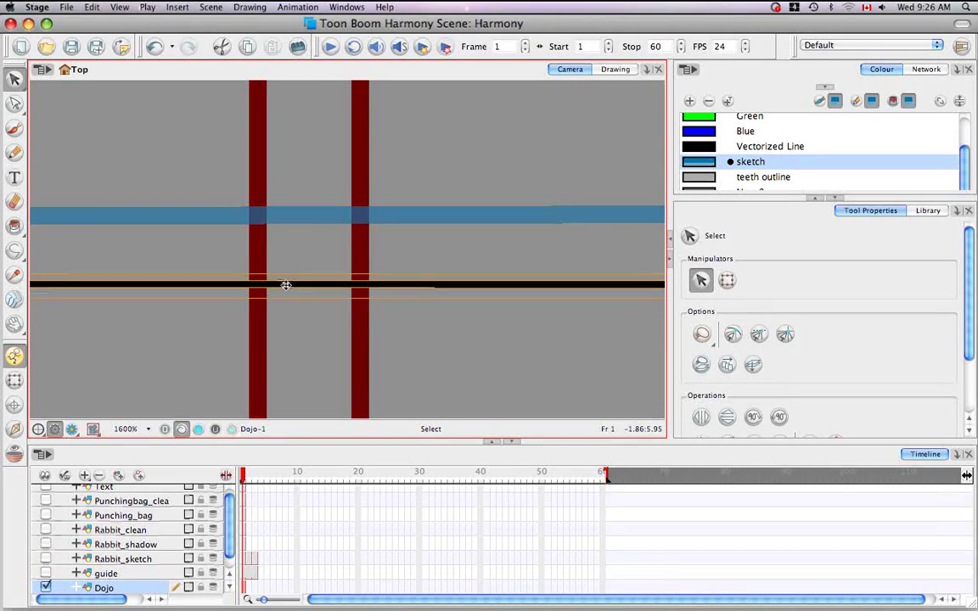
pyautogui.moveTo(287, 286); pyautogui.dragTo(286, 265)
pyautogui.click(216, 276)
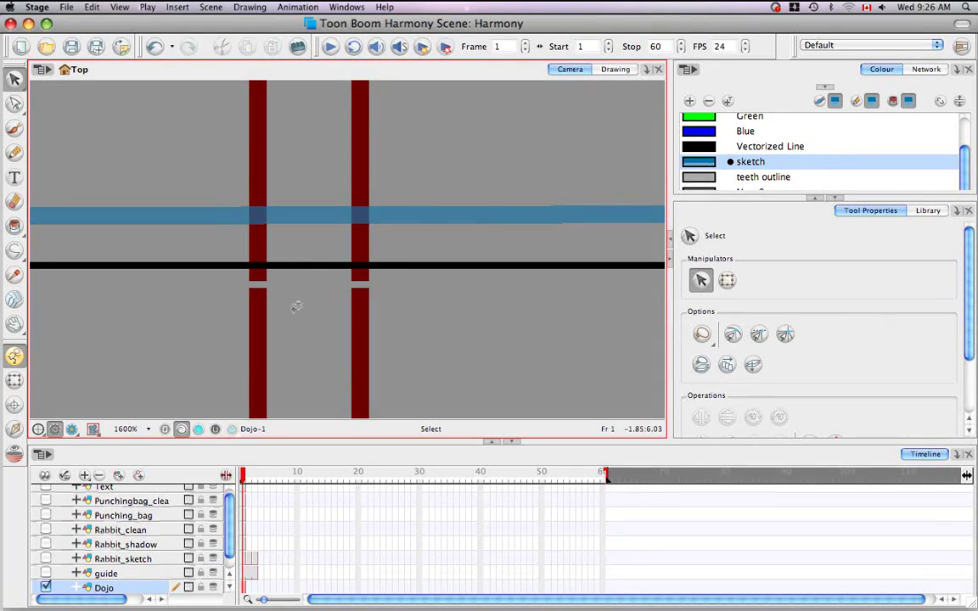
pyautogui.press('super+z')
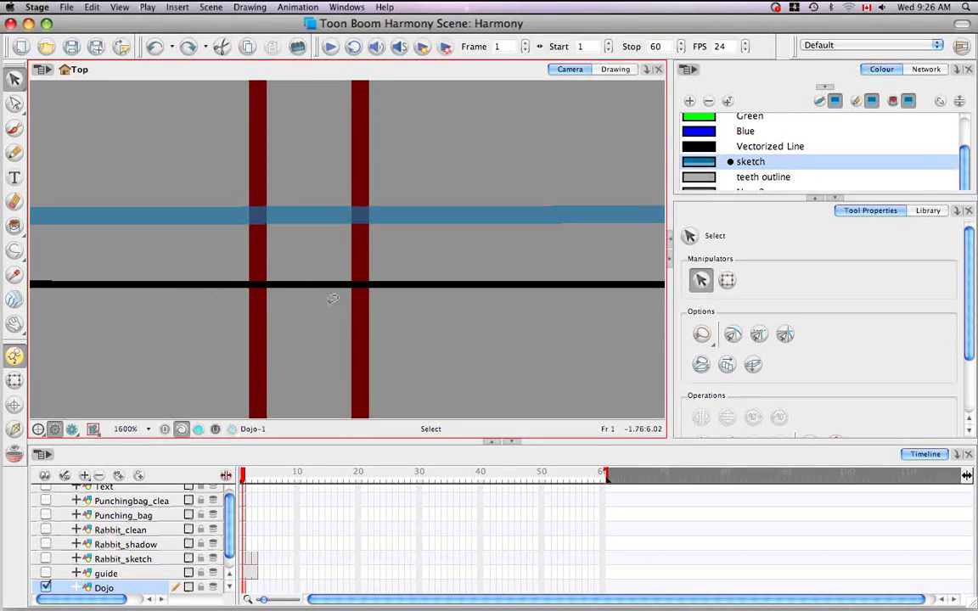
# - Nudge the blue horizontal beam stroke up a little
pyautogui.click(332, 214)
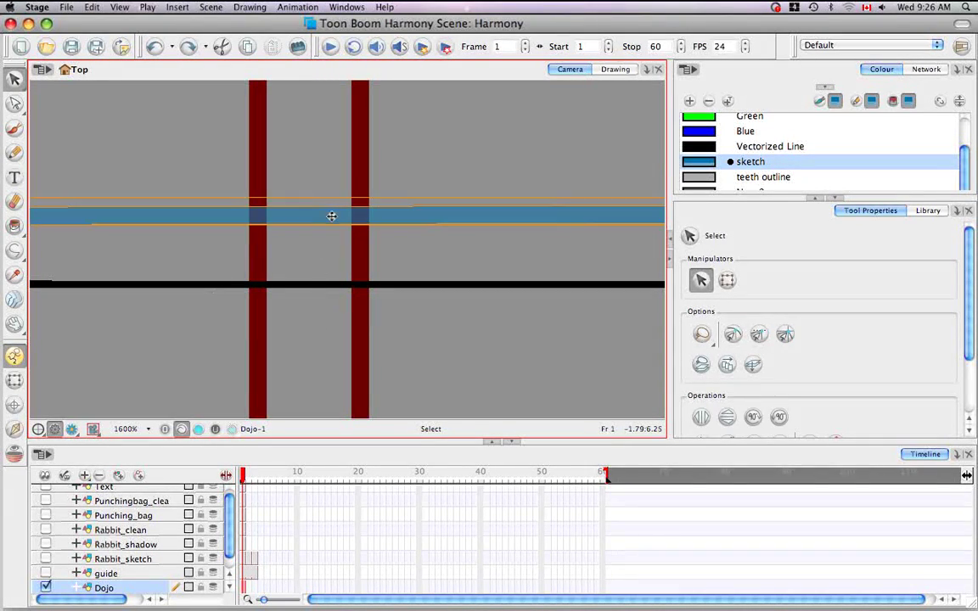
pyautogui.moveTo(330, 216)
pyautogui.mouseDown()
pyautogui.moveTo(325, 195)
pyautogui.moveTo(327, 212)
pyautogui.mouseUp()
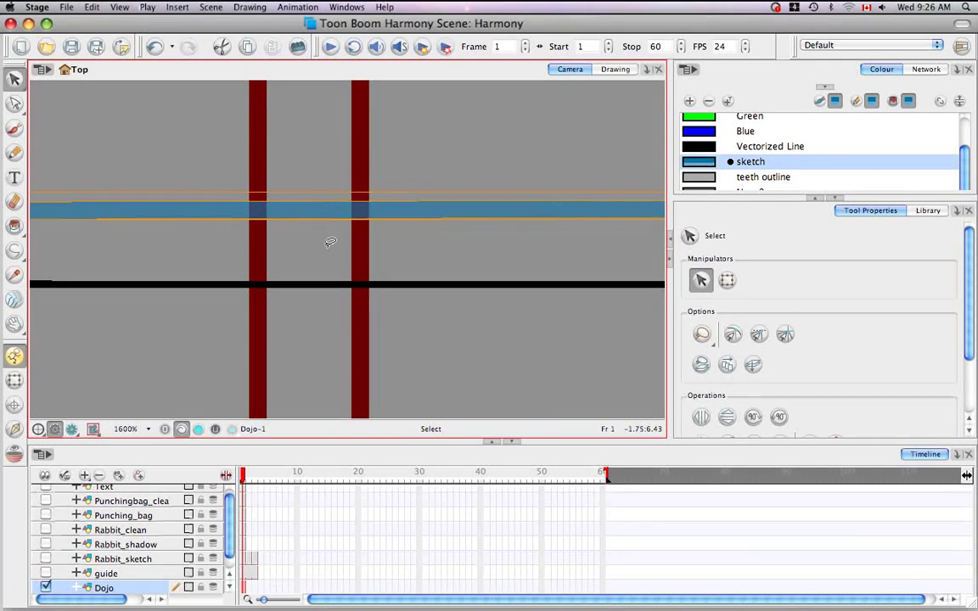
pyautogui.click(330, 242)
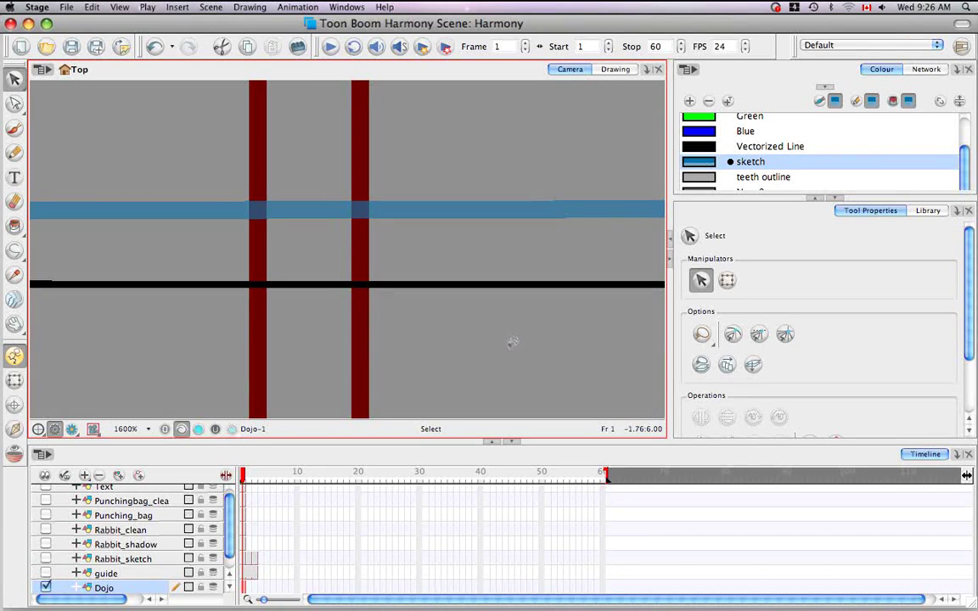
# - Zoom out to 150% to view the whole dojo interior
pyautogui.press('super+minus')
pyautogui.press('super+minus')
pyautogui.press('super+minus')
pyautogui.press('super+minus')
pyautogui.press('super+minus')
pyautogui.press('super+minus')
pyautogui.press('super+minus')
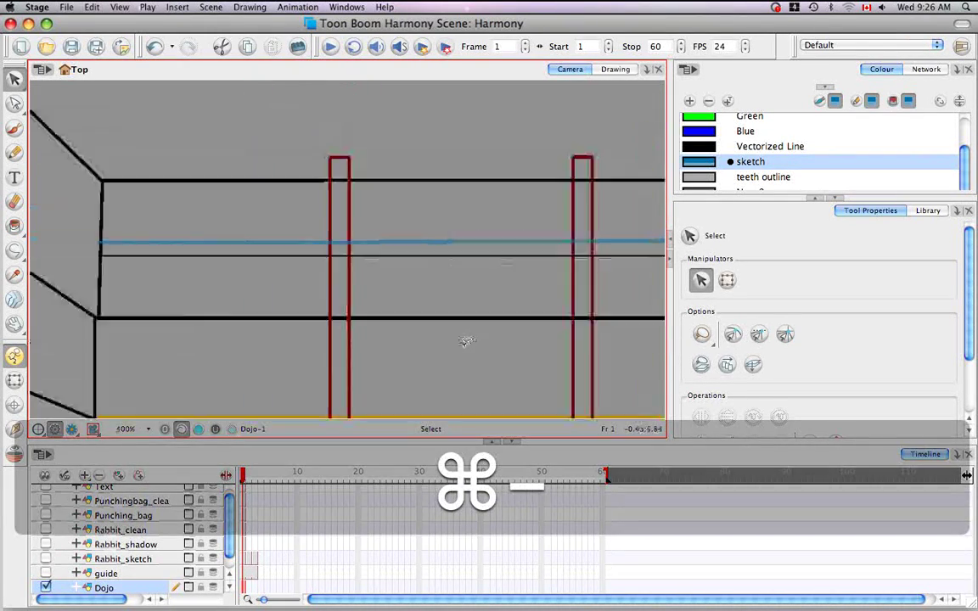
pyautogui.press('space')
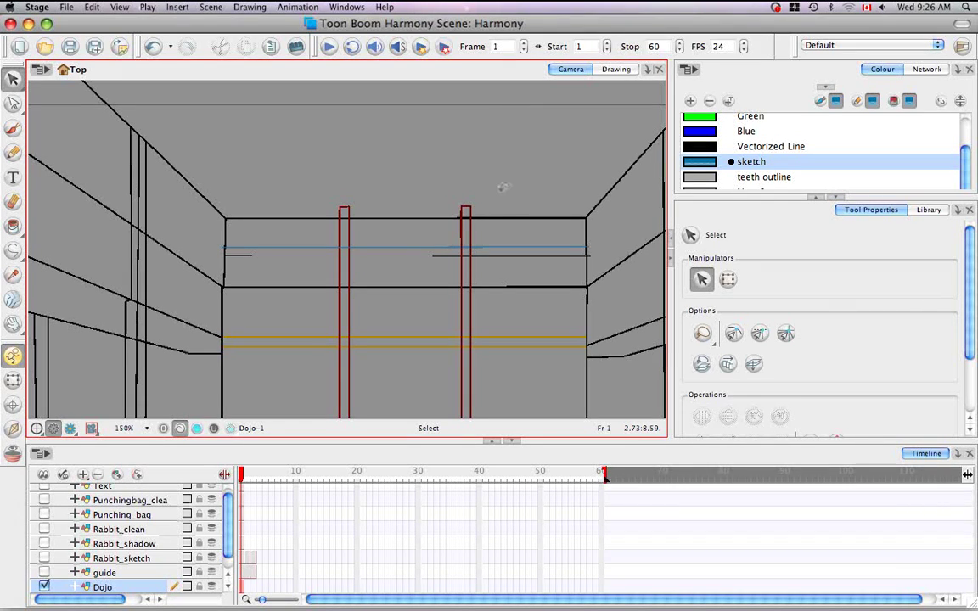
pyautogui.press('super+equal')
pyautogui.press('super+equal')
pyautogui.press('super+equal')
pyautogui.press('super+equal')
pyautogui.press('space')
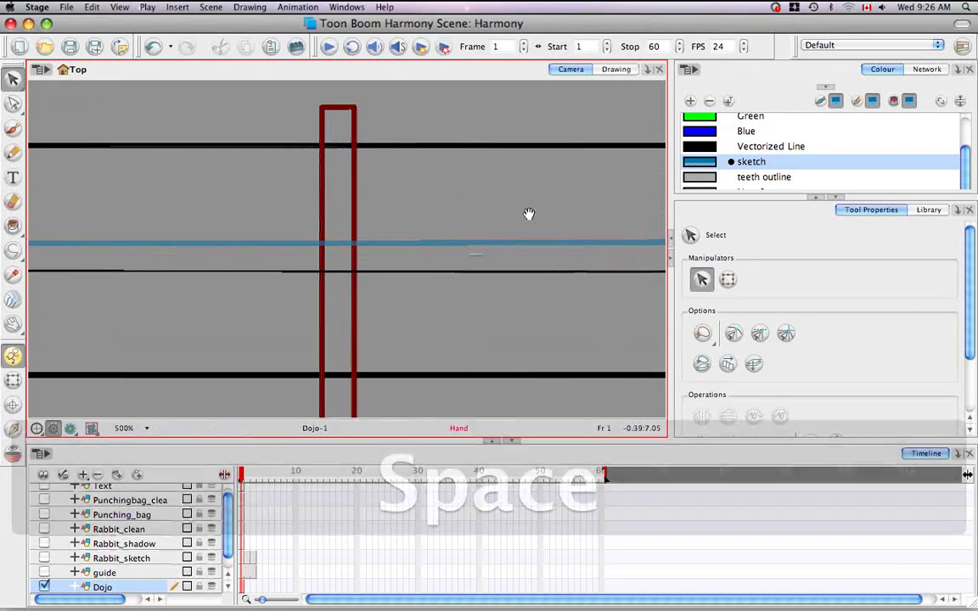
pyautogui.moveTo(530, 211); pyautogui.dragTo(415, 183)
pyautogui.press('super+equal')
pyautogui.press('super+equal')
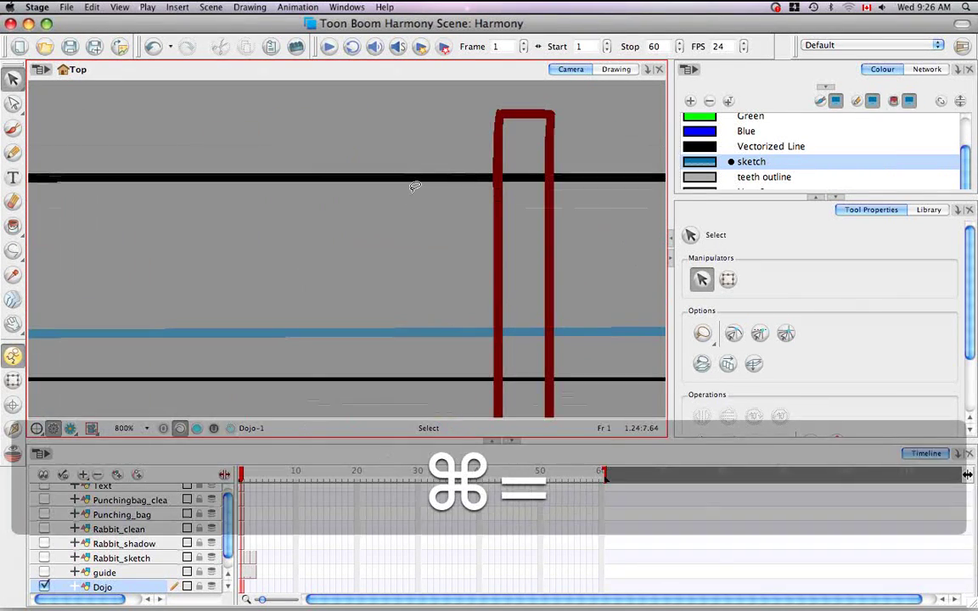
pyautogui.press('space')
pyautogui.moveTo(524, 180); pyautogui.dragTo(467, 180)
pyautogui.press('super+a')
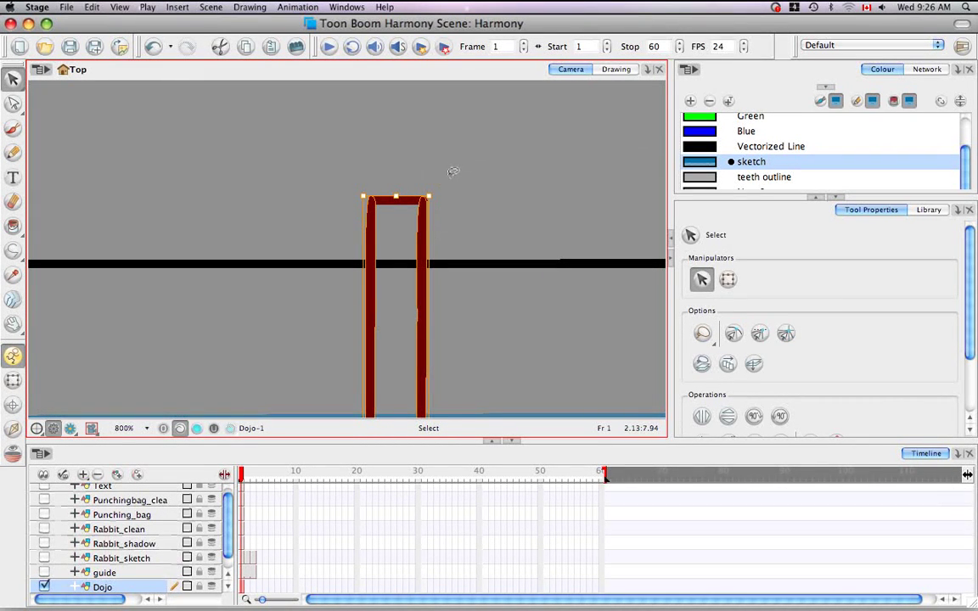
pyautogui.click(420, 161)
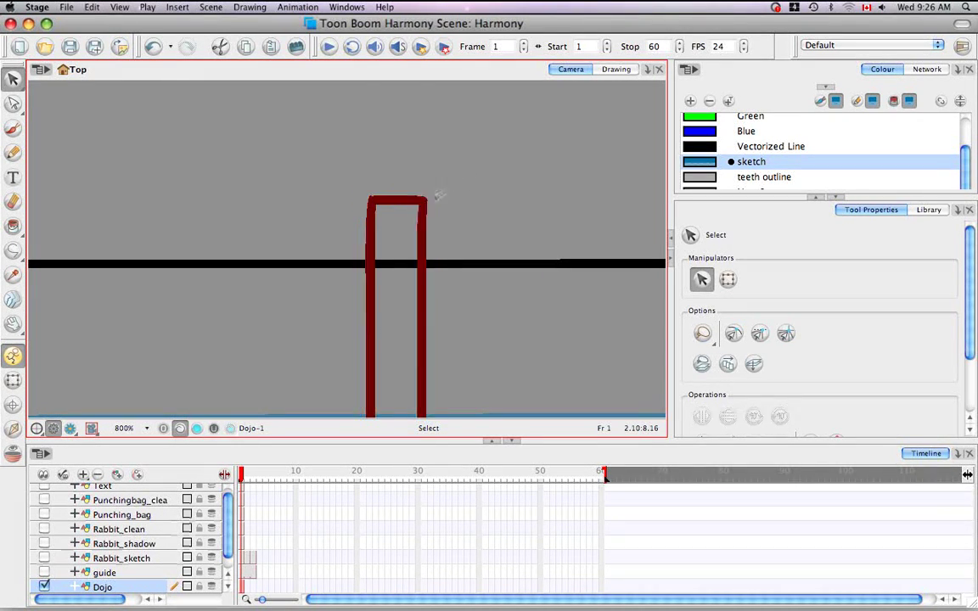
pyautogui.click(395, 202)
pyautogui.click(304, 188)
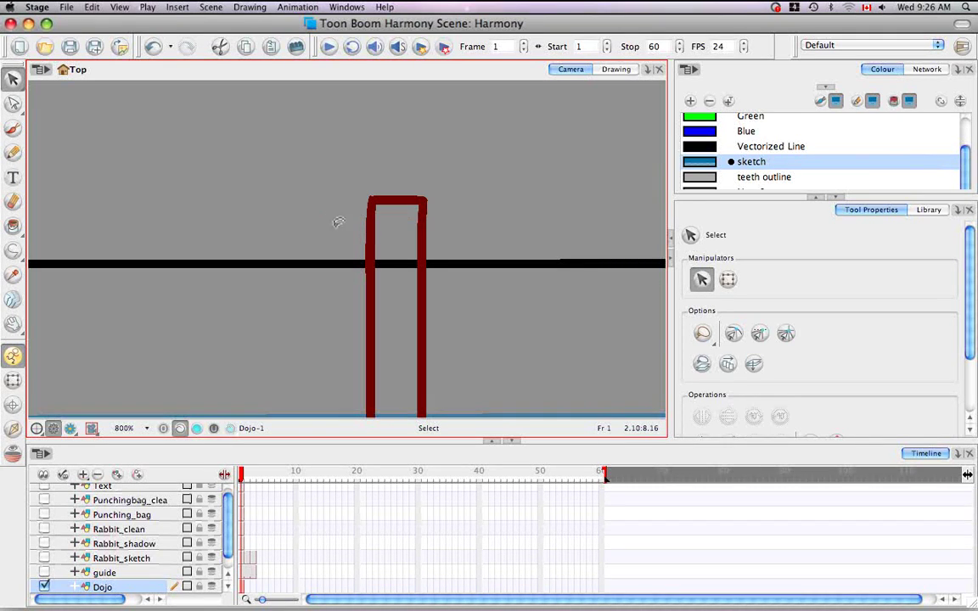
pyautogui.click(369, 204)
pyautogui.click(485, 196)
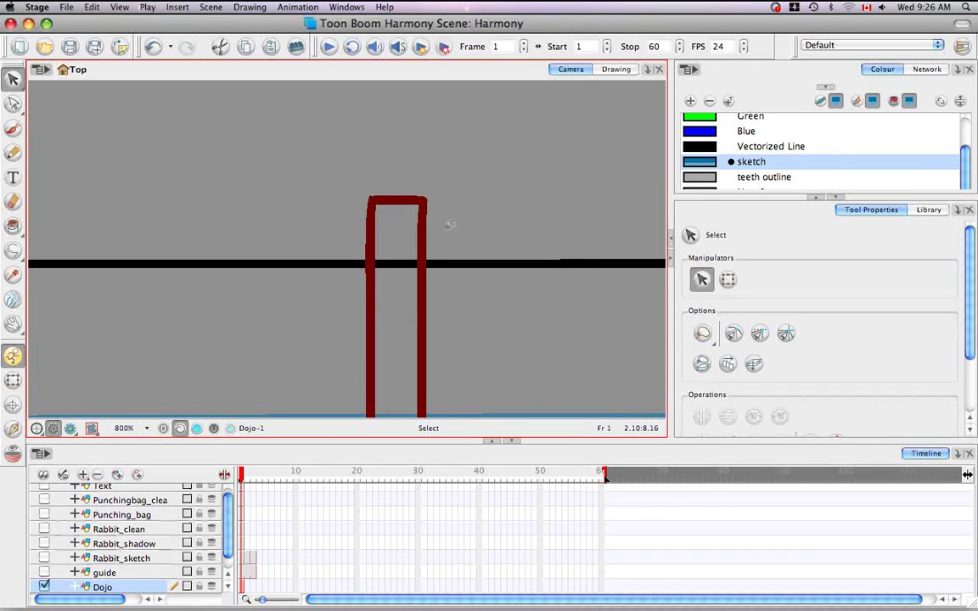
pyautogui.click(441, 219)
pyautogui.moveTo(421, 196); pyautogui.dragTo(440, 199)
pyautogui.click(395, 204)
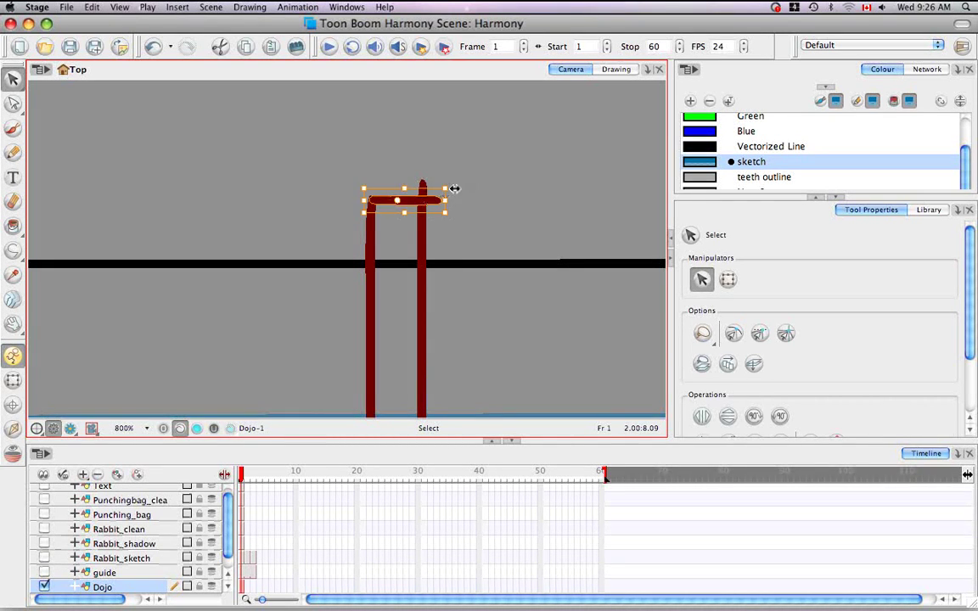
pyautogui.click(373, 194)
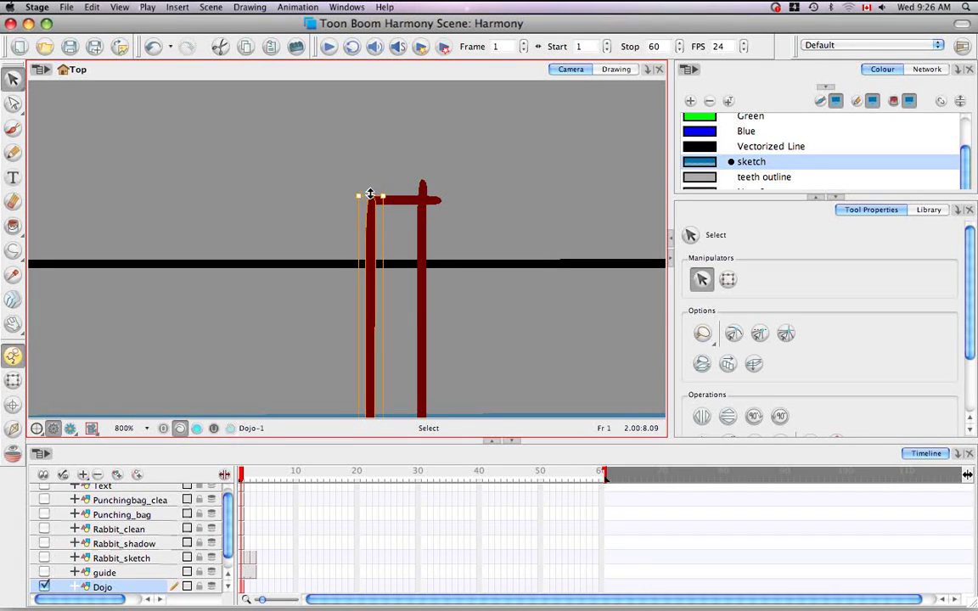
pyautogui.moveTo(370, 194); pyautogui.dragTo(348, 200)
pyautogui.click(367, 200)
pyautogui.click(411, 174)
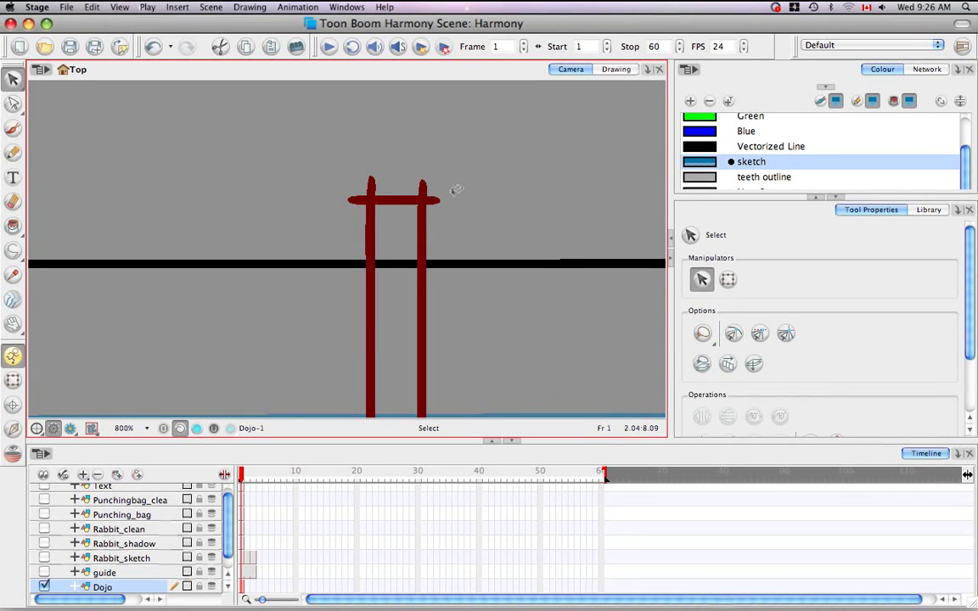
# - Cut the top beam's left and right overhangs with the Cutter, then lasso the gate top
pyautogui.click(14, 110)
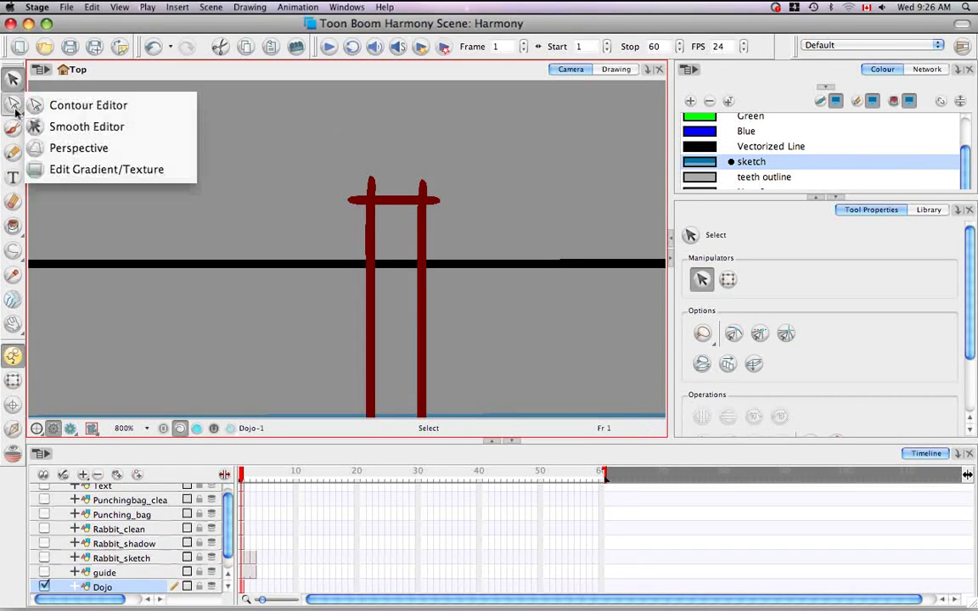
pyautogui.click(13, 78)
pyautogui.click(65, 100)
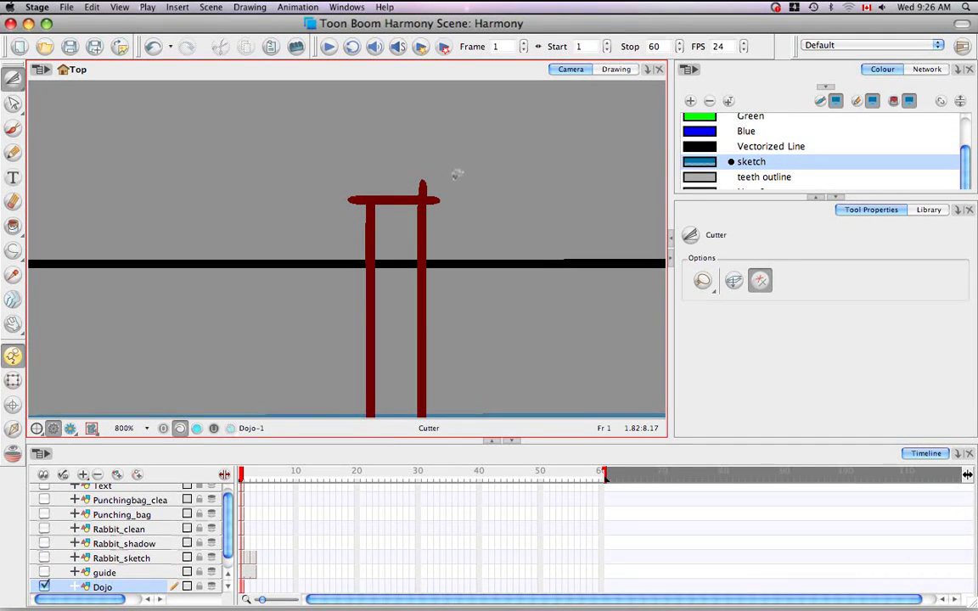
pyautogui.moveTo(425, 176); pyautogui.dragTo(447, 180)
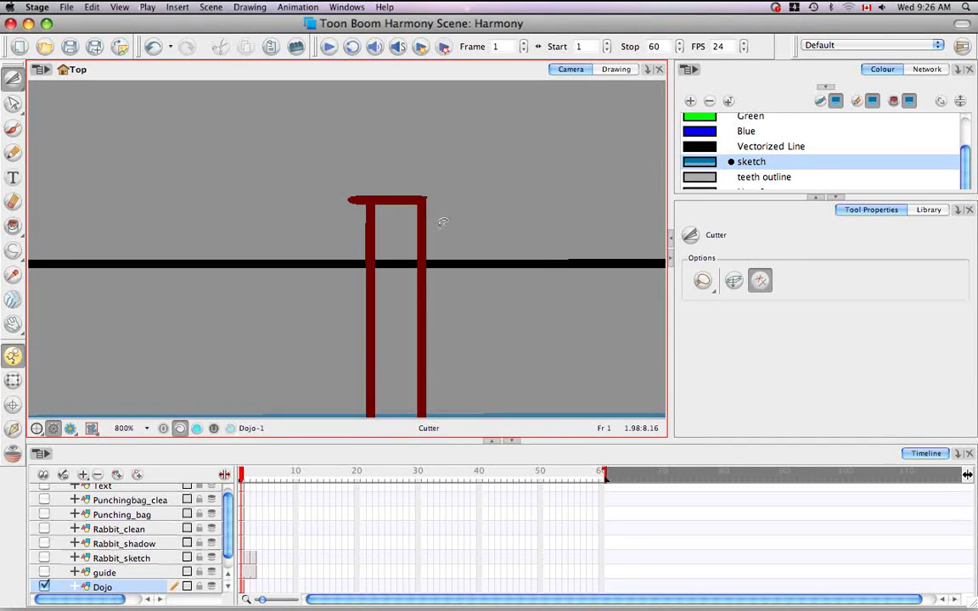
pyautogui.moveTo(360, 175); pyautogui.dragTo(357, 233)
pyautogui.moveTo(13, 78); pyautogui.dragTo(53, 81)
pyautogui.moveTo(346, 186); pyautogui.dragTo(444, 143)
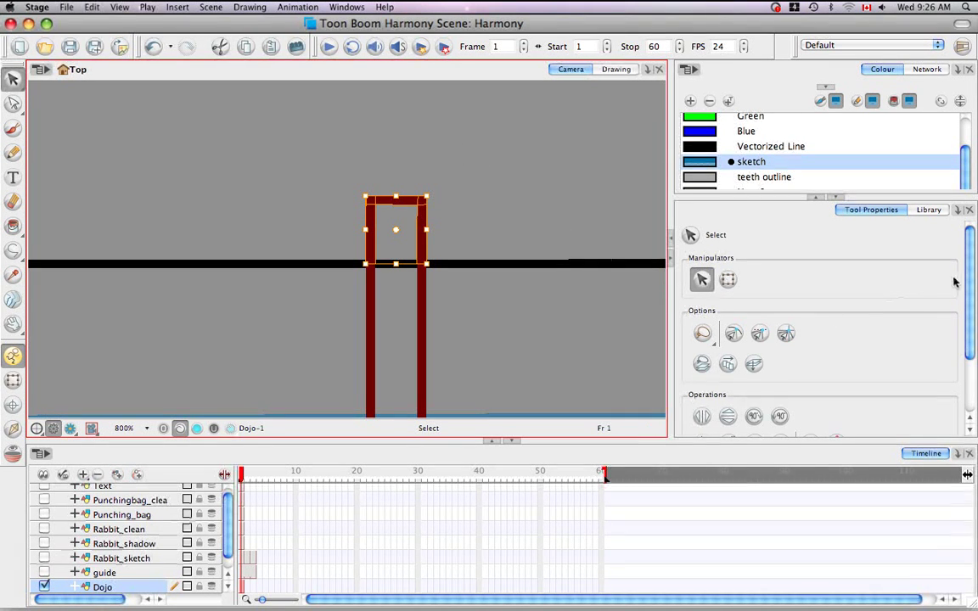
# - Reselect the gate top and trial-move its top-left corner piece, then undo the move
pyautogui.scroll(-5, 954, 281)
pyautogui.click(755, 363)
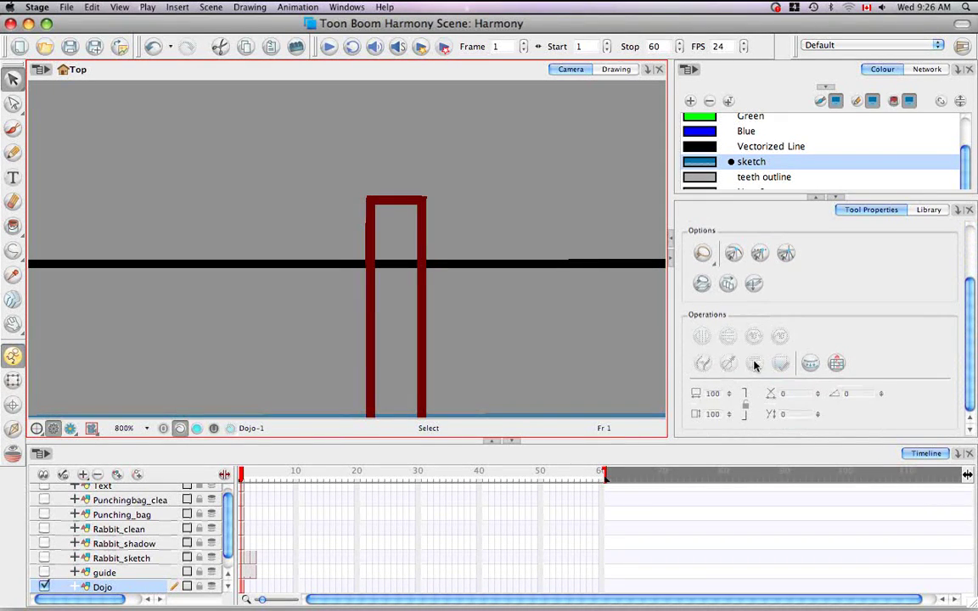
pyautogui.moveTo(413, 120)
pyautogui.mouseDown()
pyautogui.moveTo(322, 208)
pyautogui.moveTo(437, 179)
pyautogui.mouseUp()
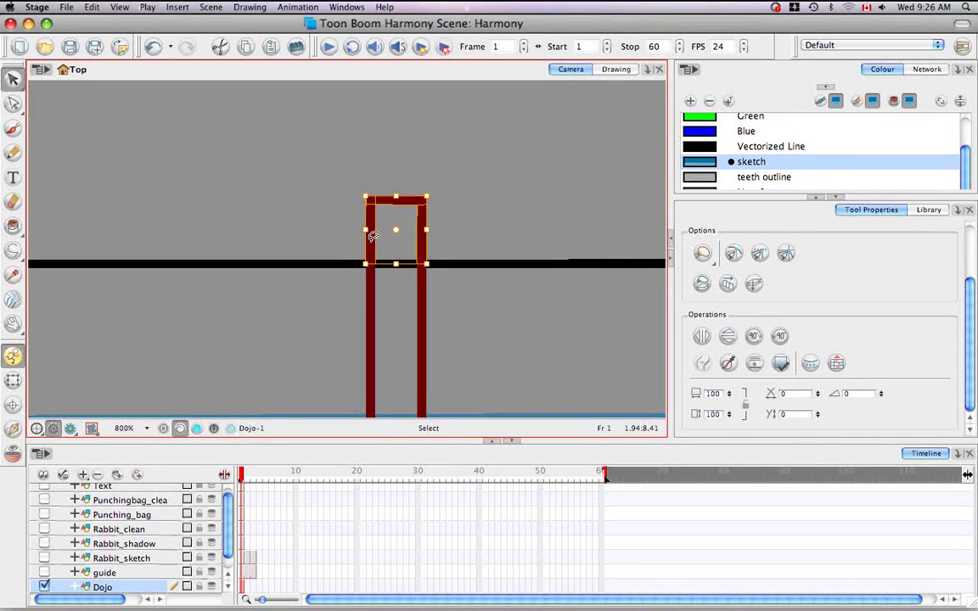
pyautogui.click(374, 191)
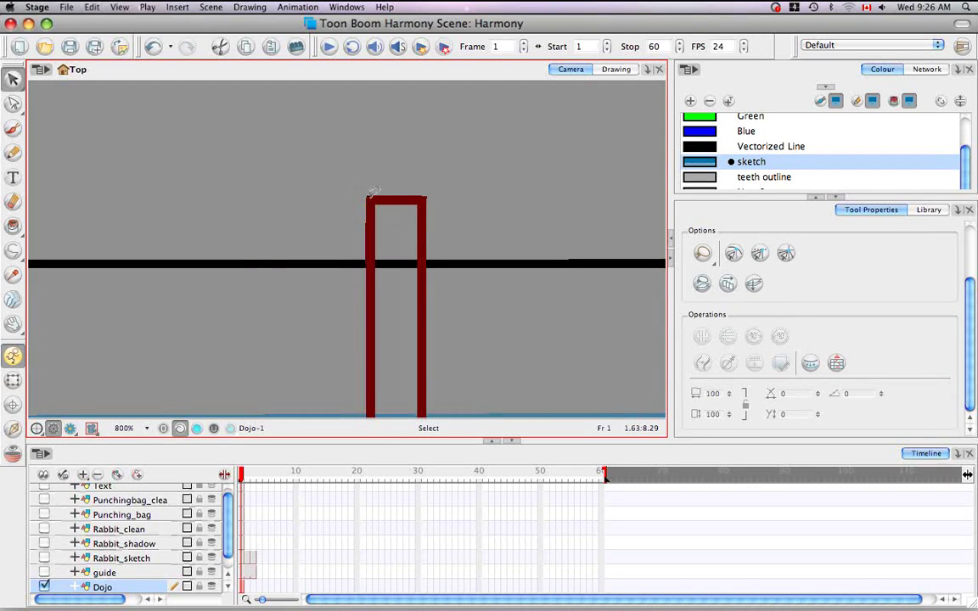
pyautogui.click(371, 200)
pyautogui.moveTo(368, 200); pyautogui.dragTo(359, 184)
pyautogui.click(382, 185)
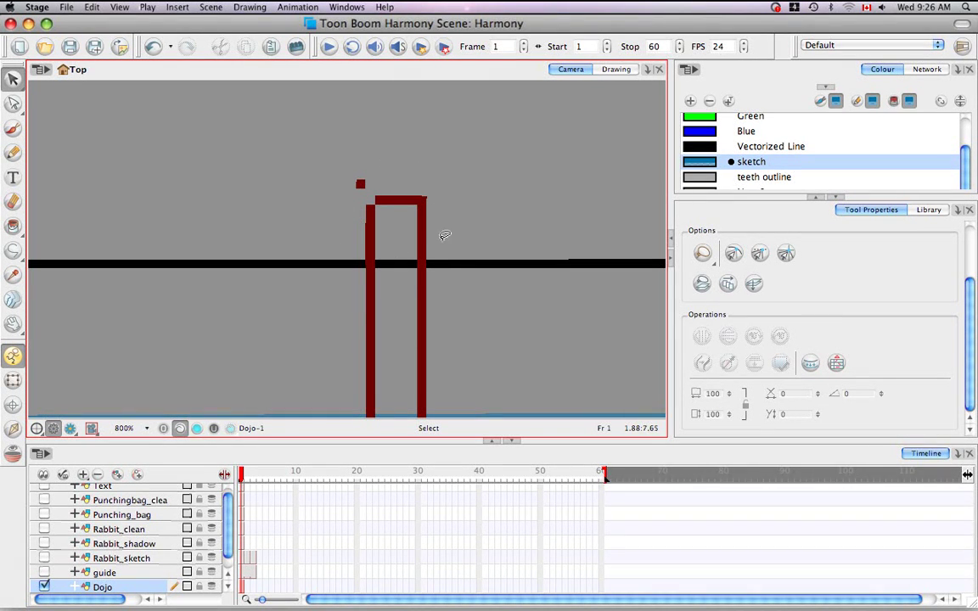
pyautogui.press('super+z')
pyautogui.press('super+z')
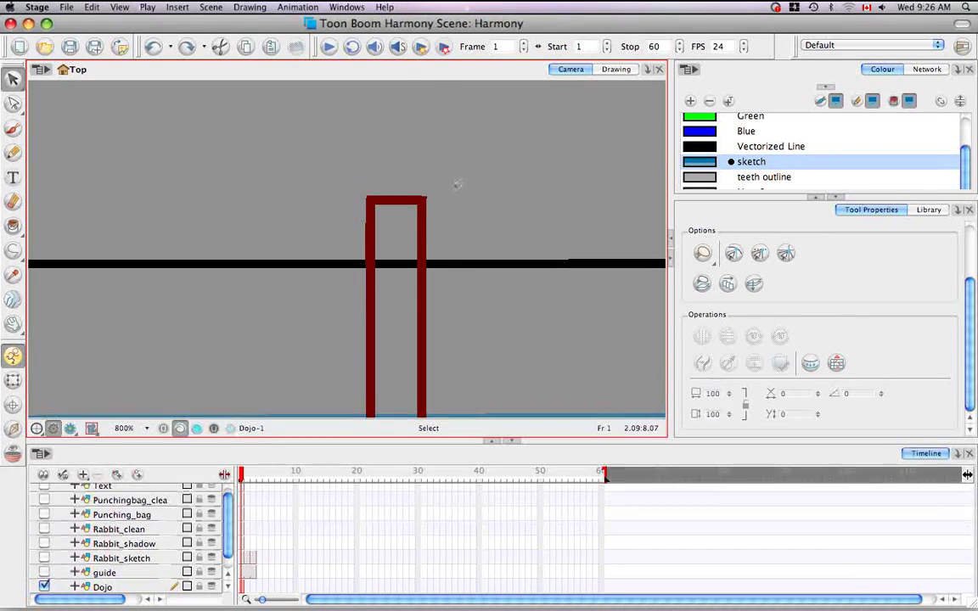
# - Apply Optimize > Remove Extra Strokes to the selected gate top
pyautogui.moveTo(456, 174); pyautogui.dragTo(357, 208)
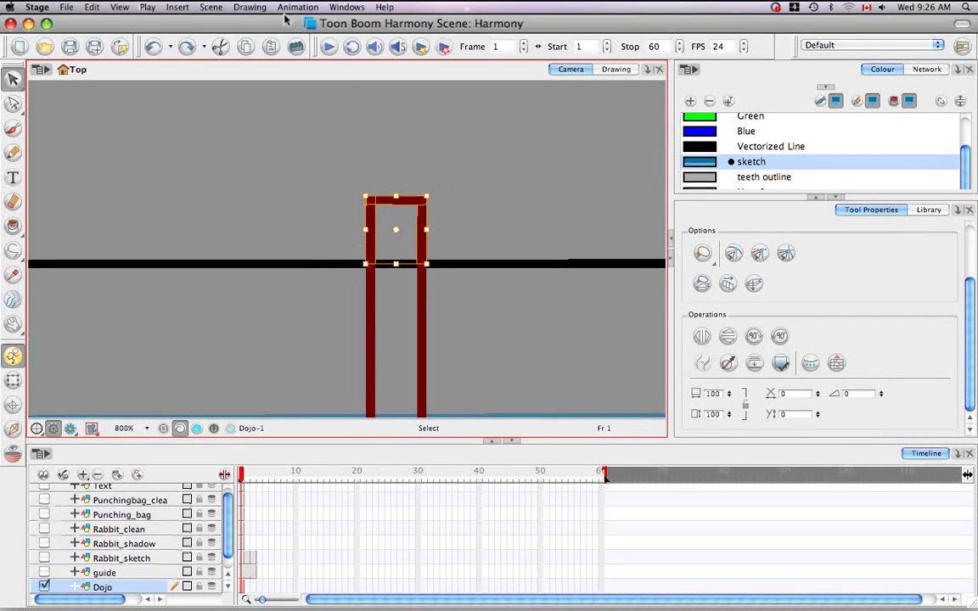
pyautogui.click(252, 7)
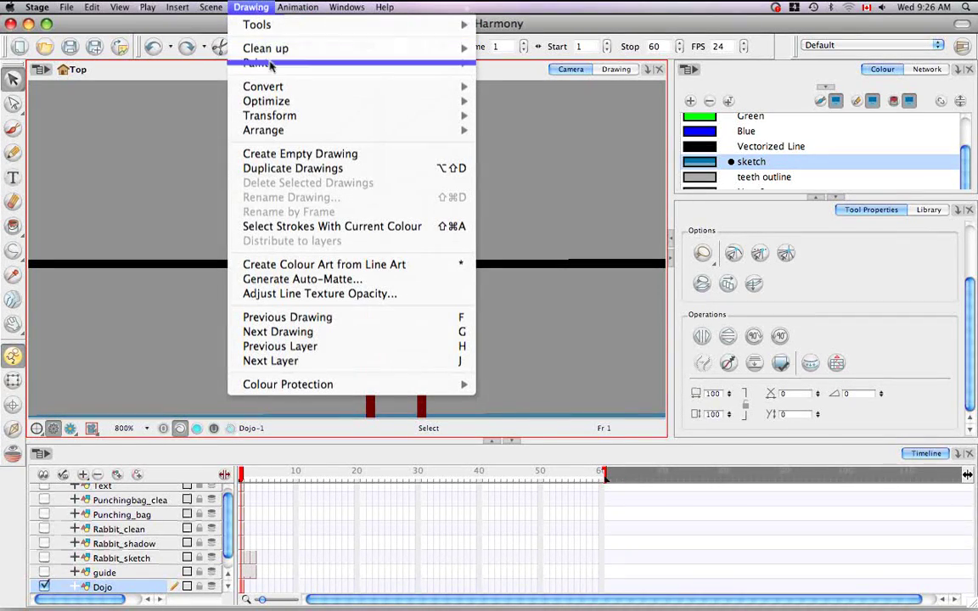
pyautogui.moveTo(362, 100)
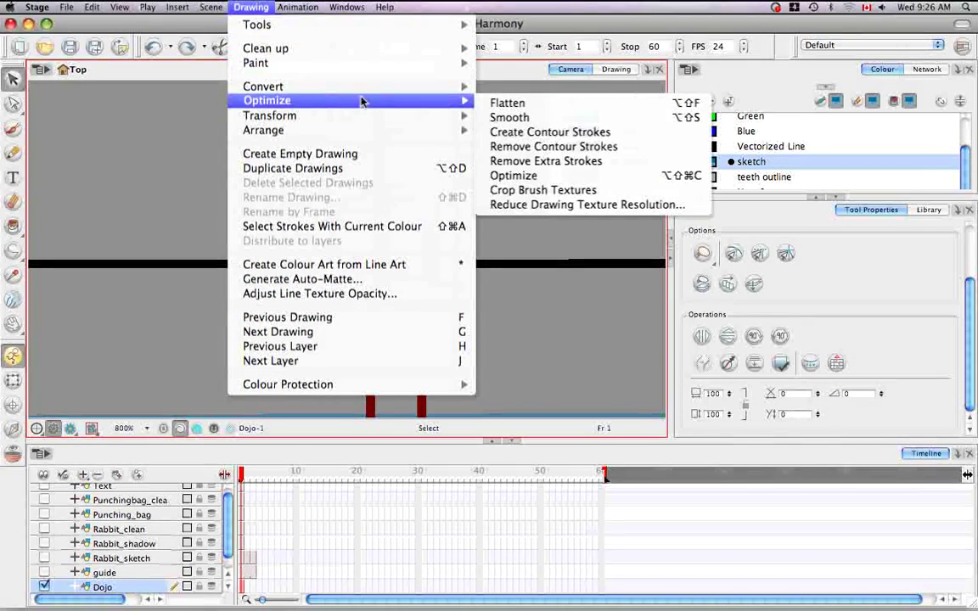
pyautogui.click(553, 160)
pyautogui.moveTo(483, 167)
pyautogui.mouseDown()
pyautogui.moveTo(388, 148)
pyautogui.moveTo(484, 149)
pyautogui.mouseUp()
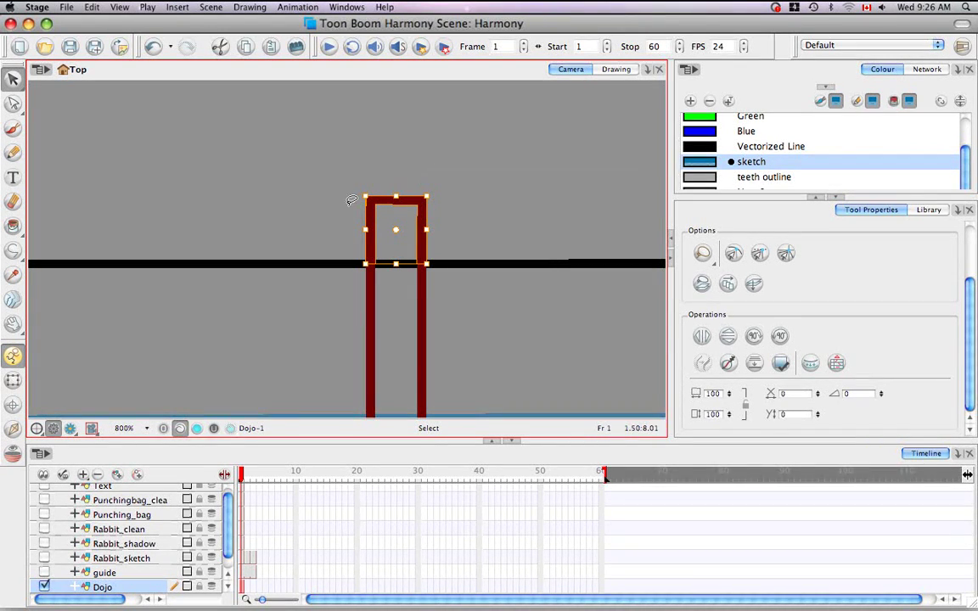
pyautogui.click(469, 171)
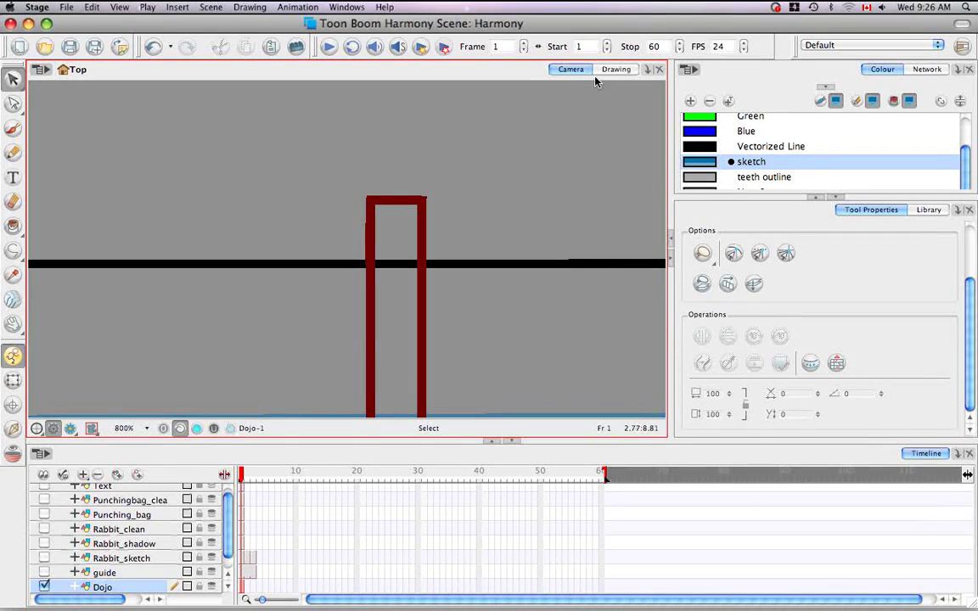
# - Add the Camera View toolbar and turn on the grid behind the gate drawing
pyautogui.click(348, 7)
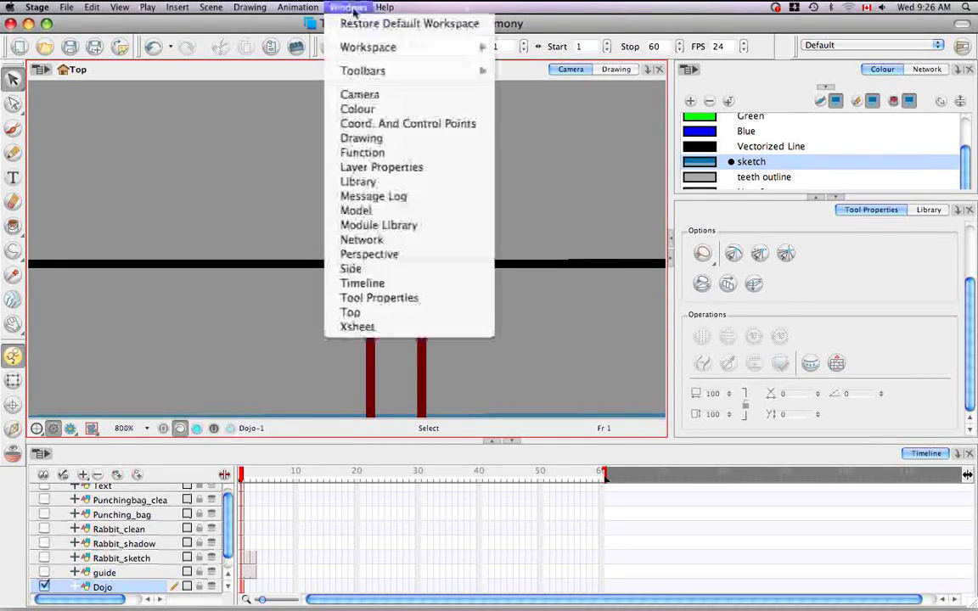
pyautogui.moveTo(407, 72)
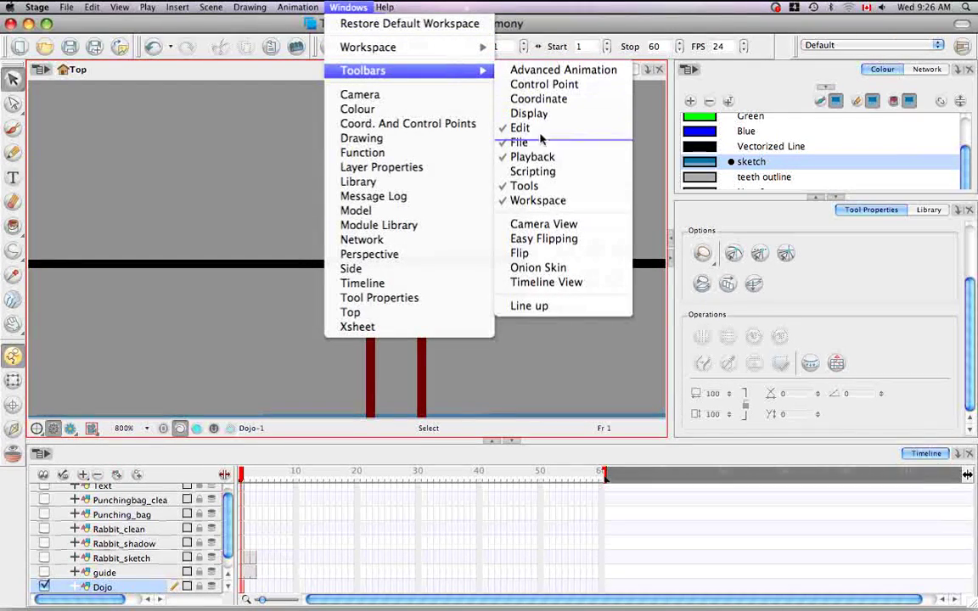
pyautogui.click(544, 224)
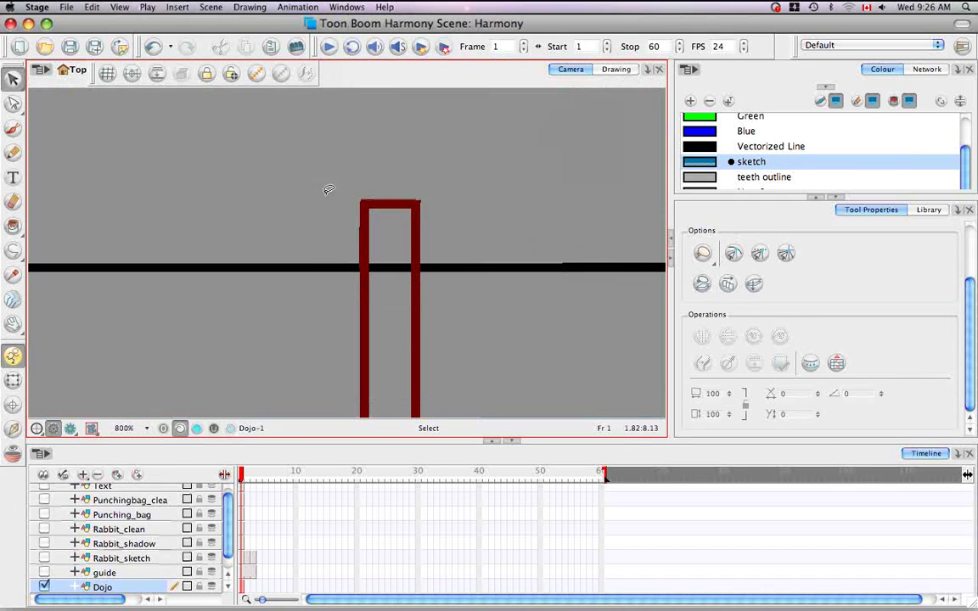
pyautogui.click(108, 75)
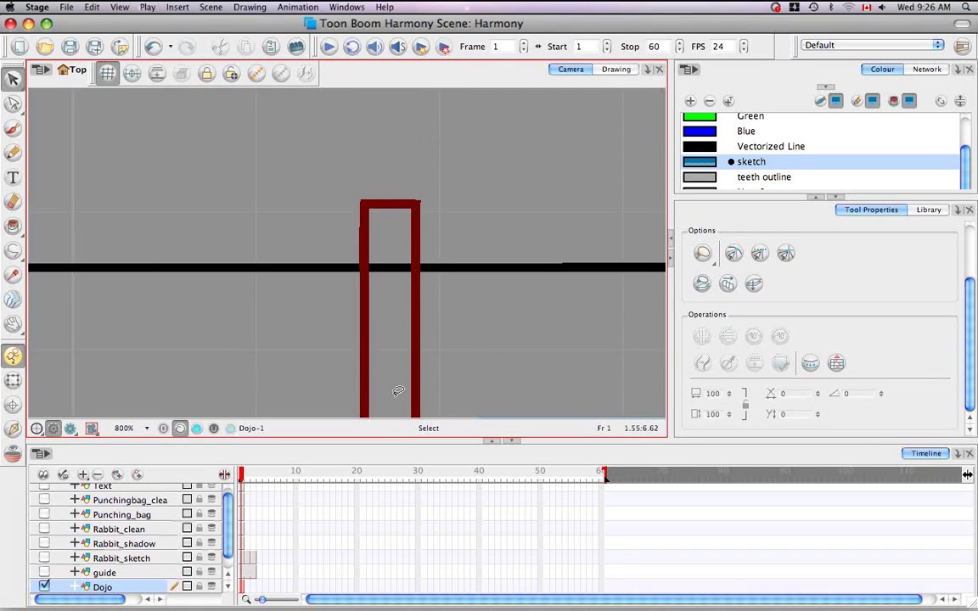
# - Set the grid to Overlay so it draws on top of the gate artwork
pyautogui.click(119, 9)
pyautogui.moveTo(176, 183)
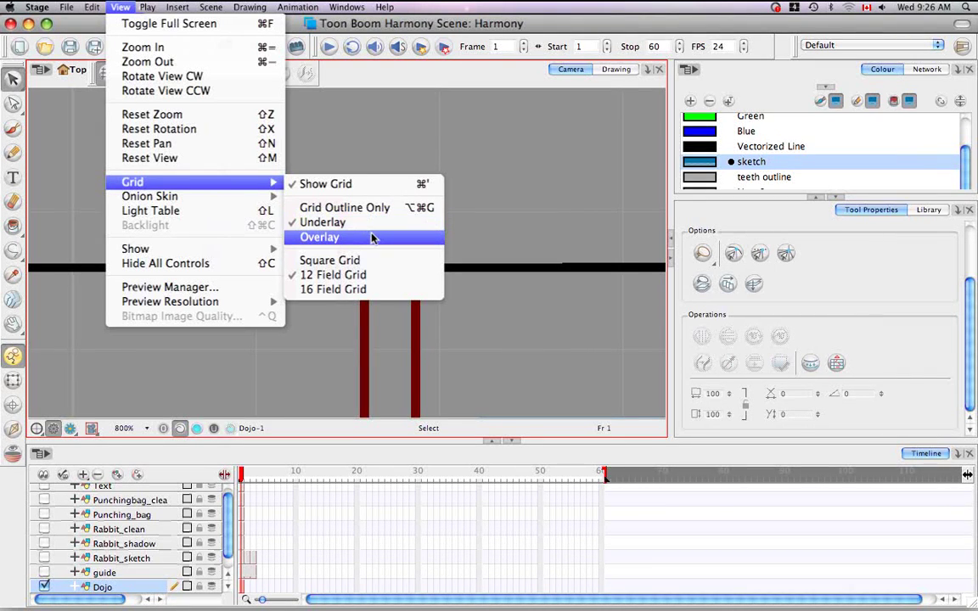
pyautogui.click(371, 238)
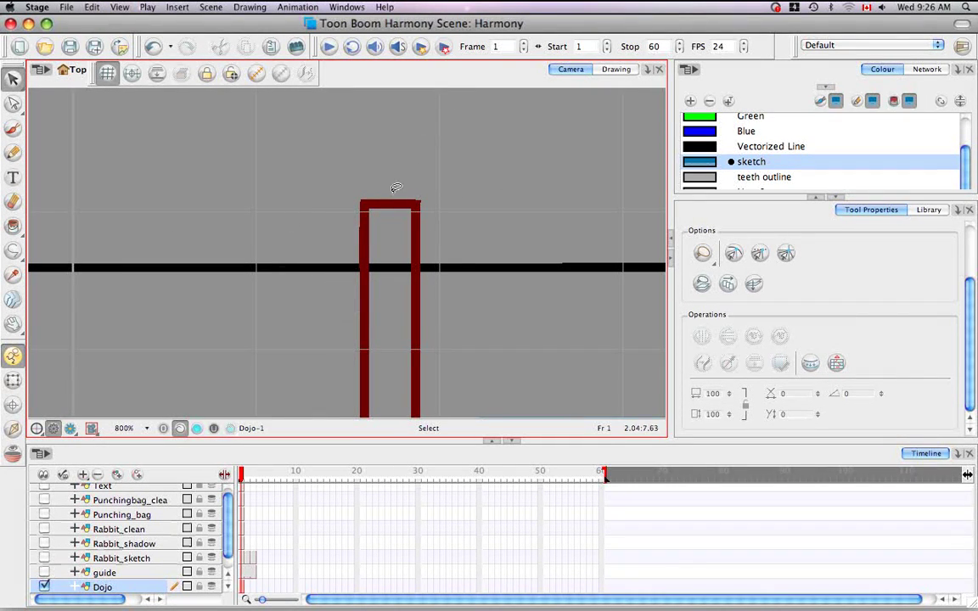
# - Try the Square Grid, then switch back to the 12 Field Grid
pyautogui.click(120, 7)
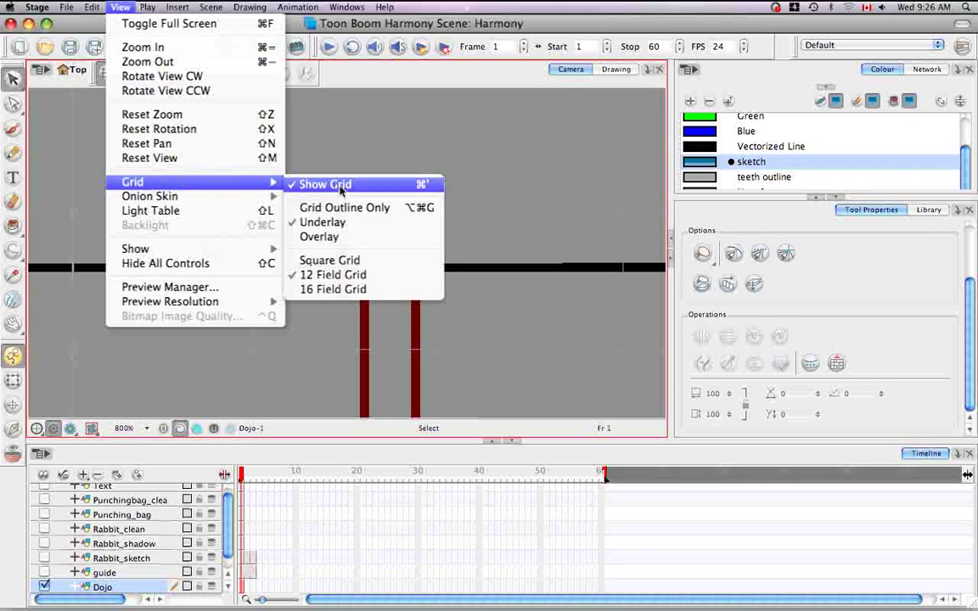
pyautogui.click(391, 259)
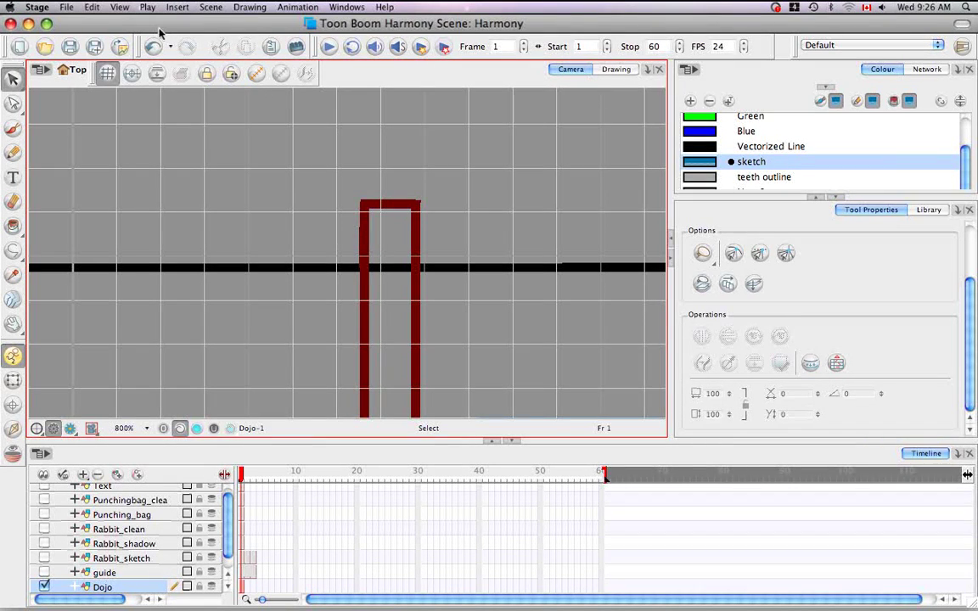
pyautogui.click(120, 7)
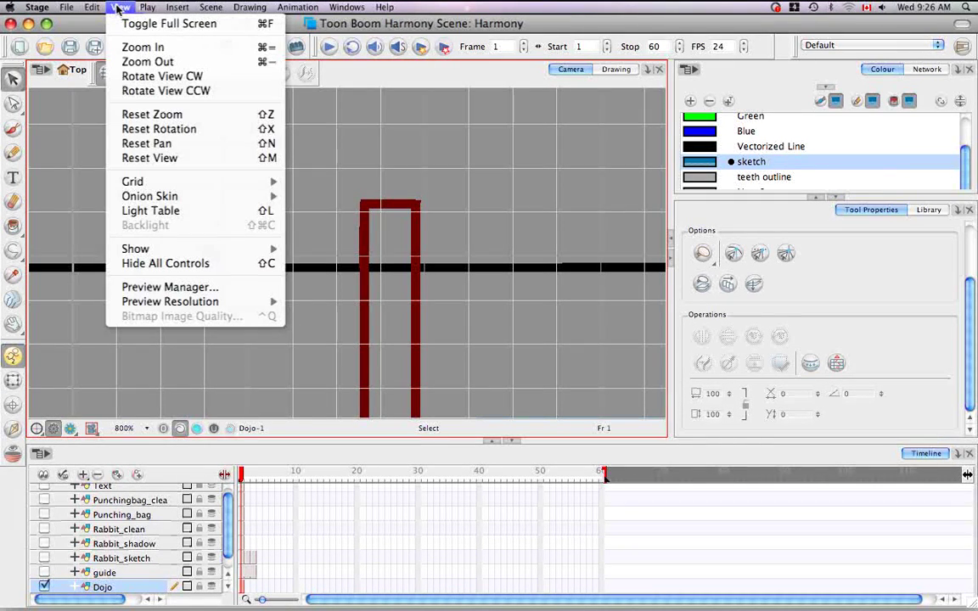
pyautogui.moveTo(170, 181)
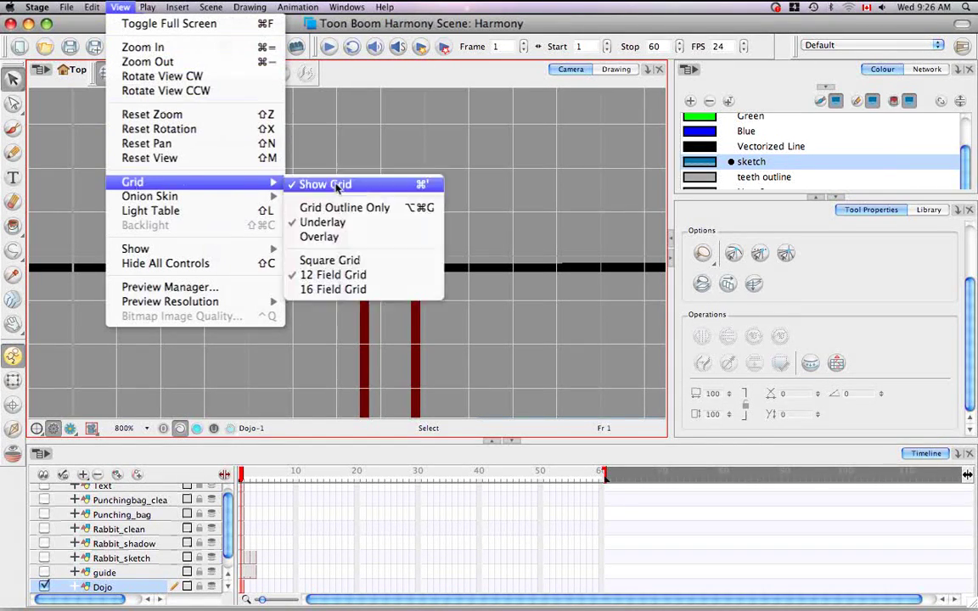
pyautogui.click(390, 274)
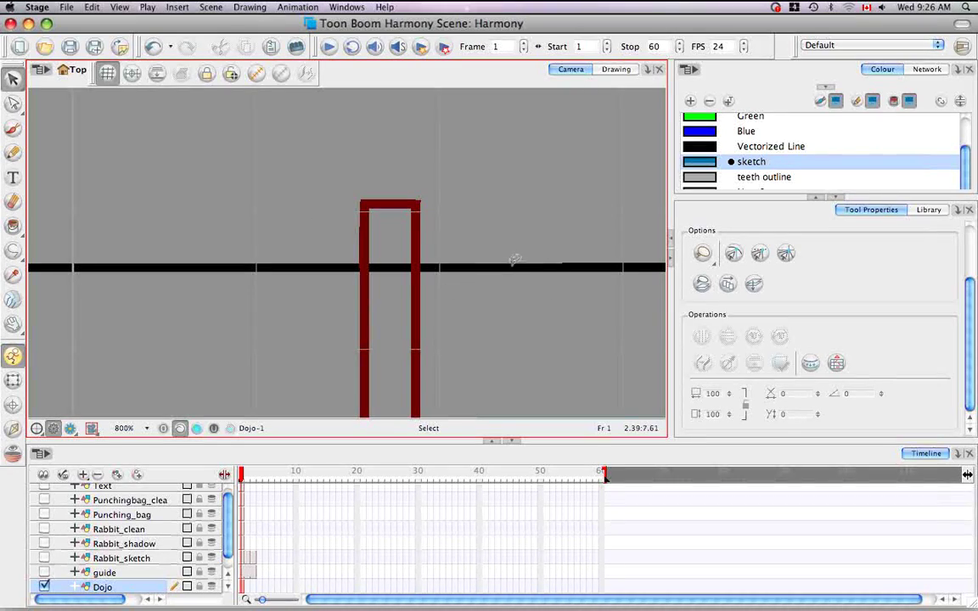
# - Show the perspective grid drawing and zoom and pan to frame the whole dojo perspective
pyautogui.click(617, 70)
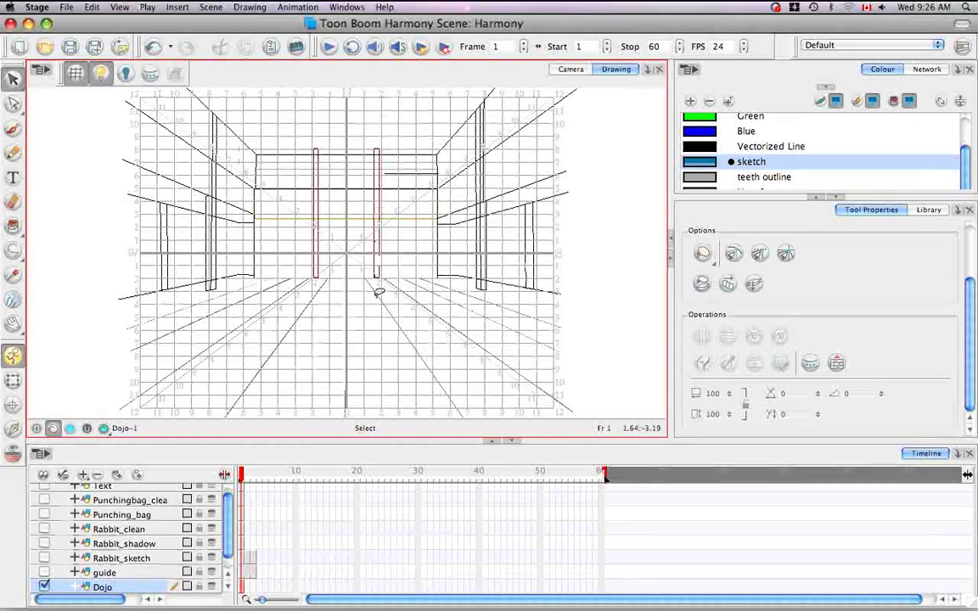
pyautogui.press('super+equal')
pyautogui.press('super+equal')
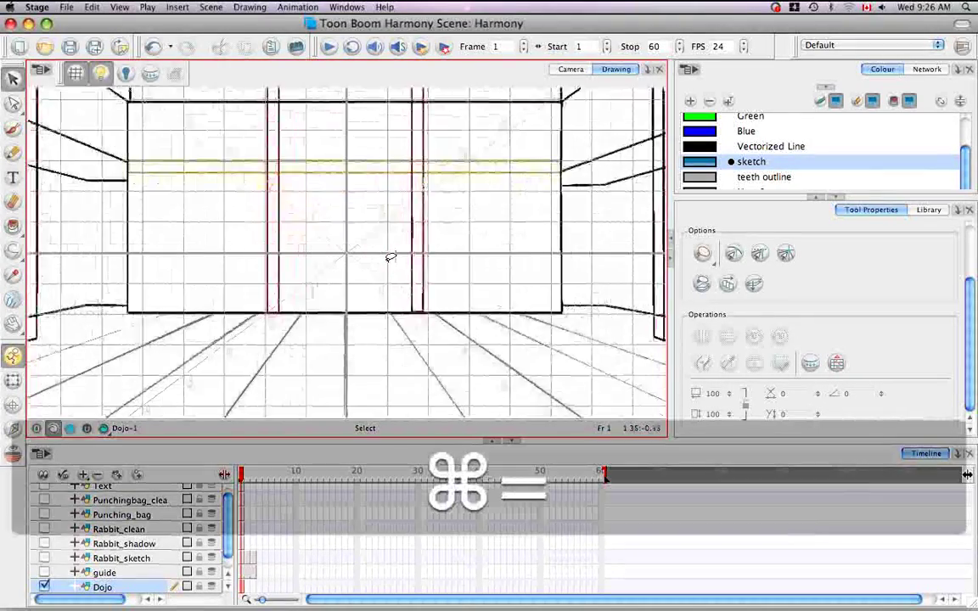
pyautogui.moveTo(390, 257); pyautogui.dragTo(451, 221)
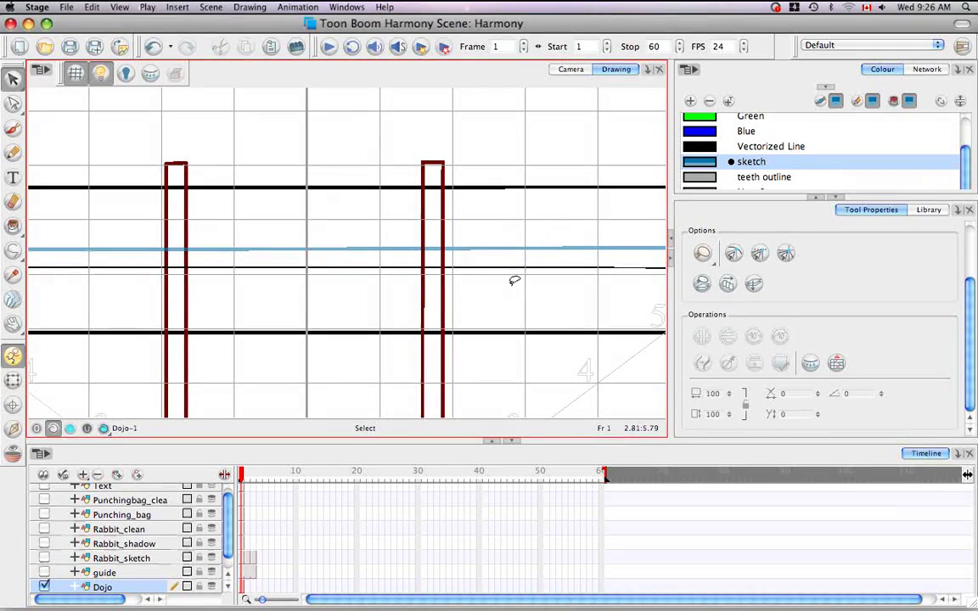
pyautogui.press('super+minus')
pyautogui.press('super+minus')
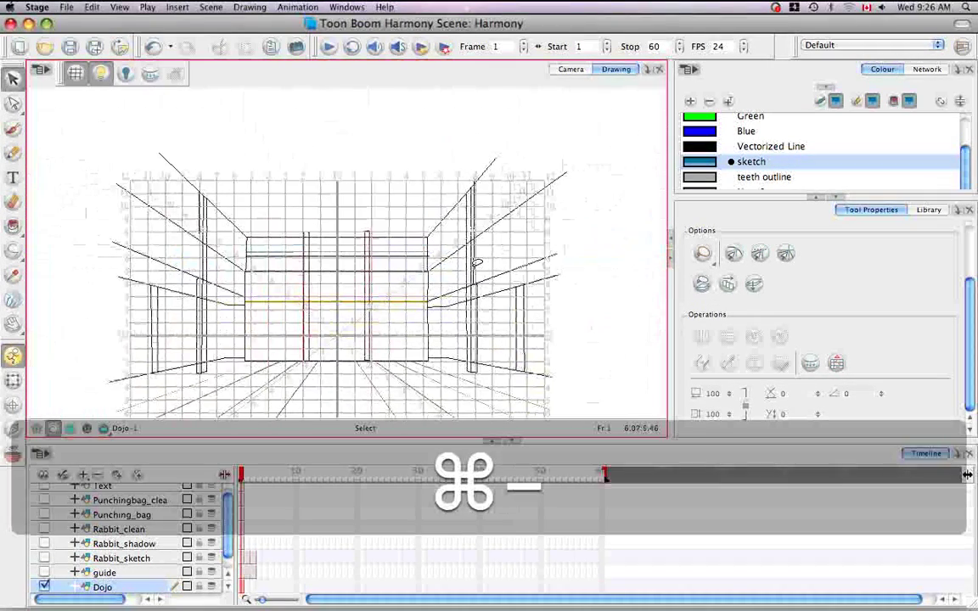
pyautogui.press('space')
pyautogui.moveTo(444, 328); pyautogui.dragTo(482, 252)
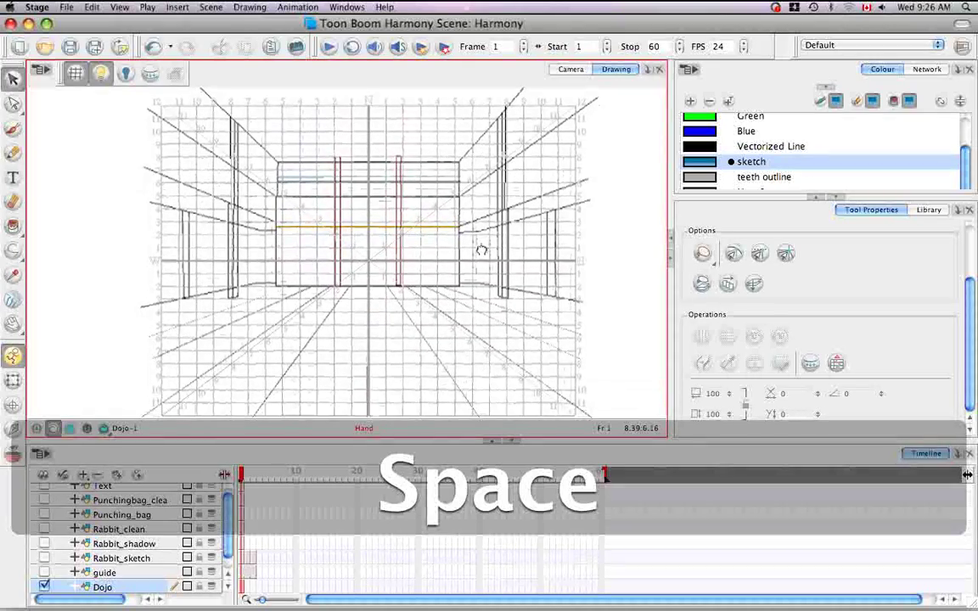
# - Show the fitted scene in the Camera view with the perspective guide hidden, zoomed to the post tops
pyautogui.click(570, 69)
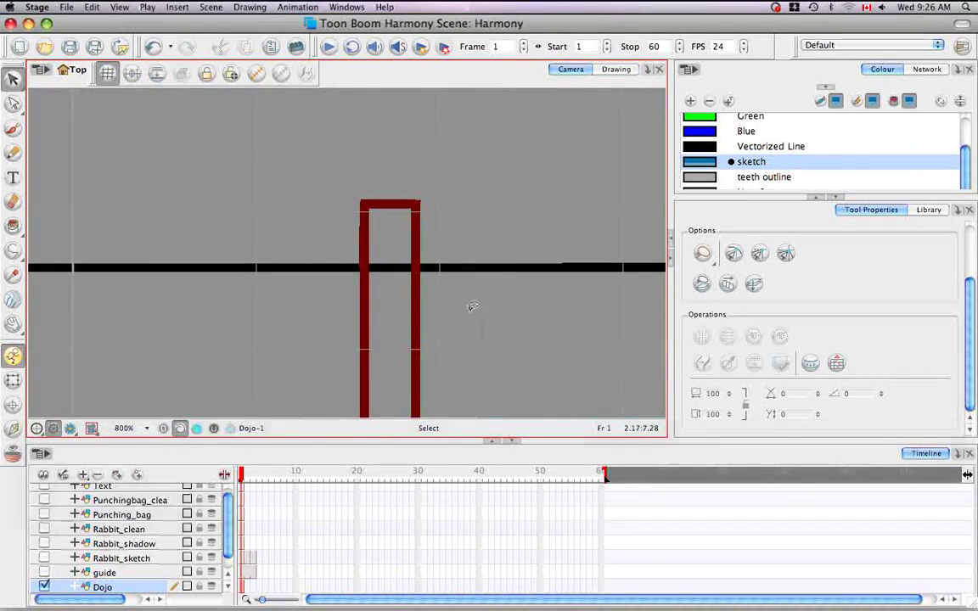
pyautogui.hotkey('shift', 'm')
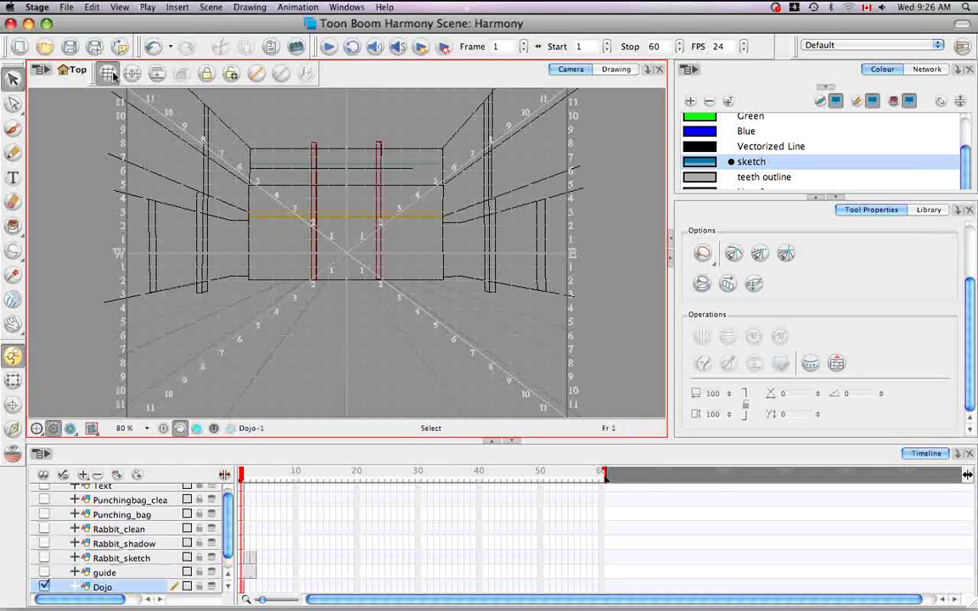
pyautogui.click(112, 73)
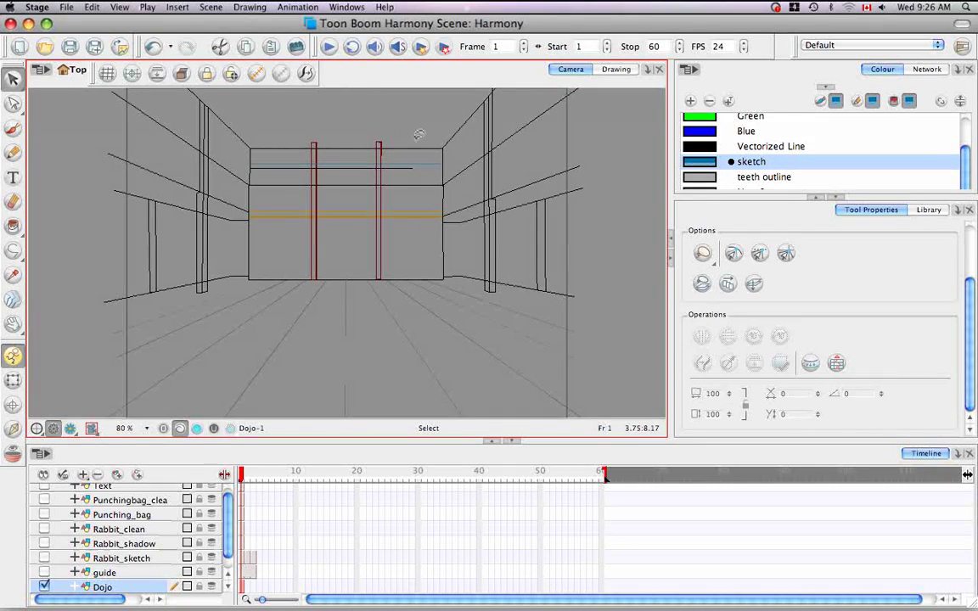
pyautogui.press('super+equal')
pyautogui.press('super+equal')
pyautogui.press('super+equal')
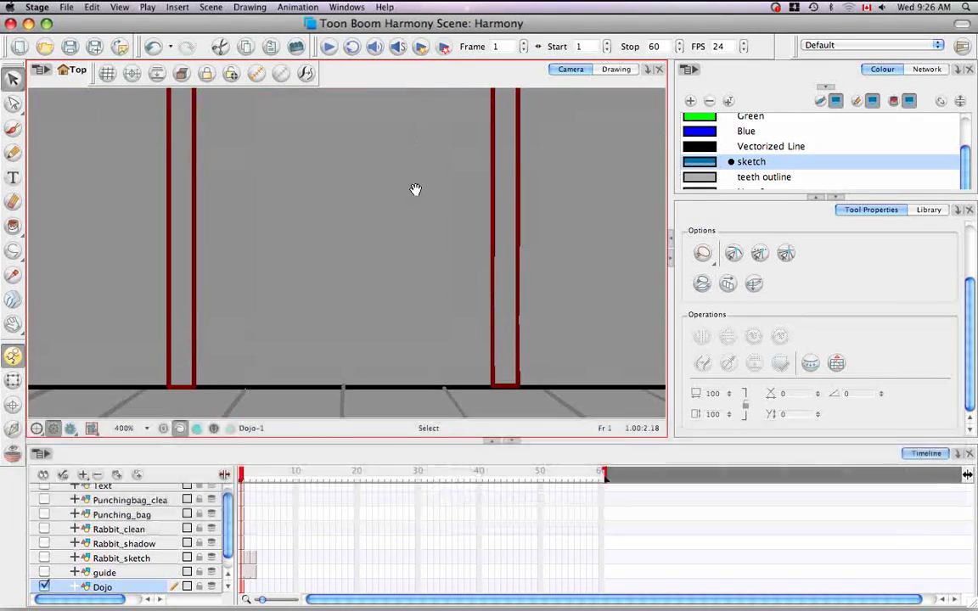
pyautogui.press('space')
pyautogui.moveTo(416, 189); pyautogui.dragTo(423, 236)
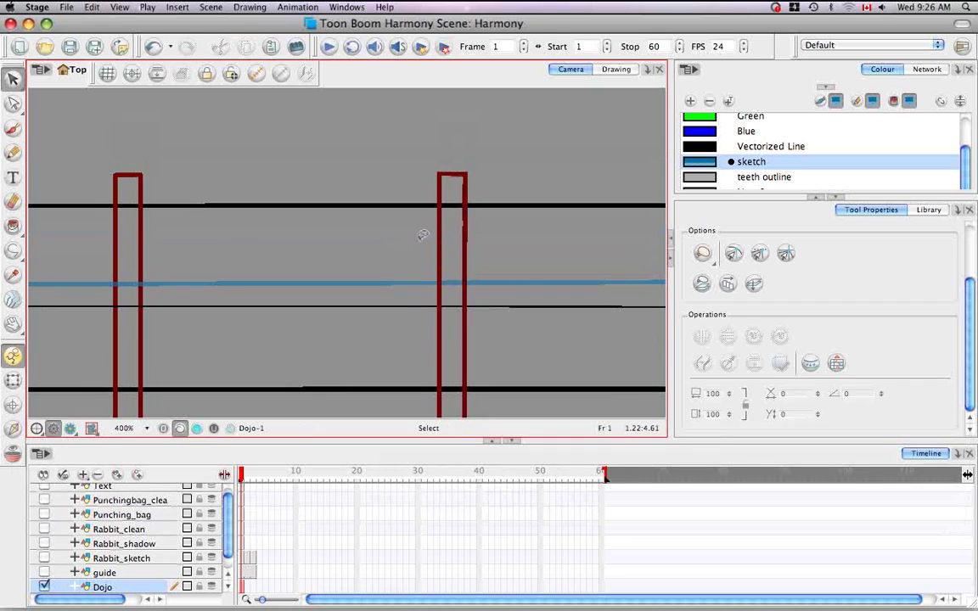
# - Select the right post's stroke lines and group them together with ⌘G
pyautogui.click(440, 231)
pyautogui.click(493, 226)
pyautogui.click(461, 226)
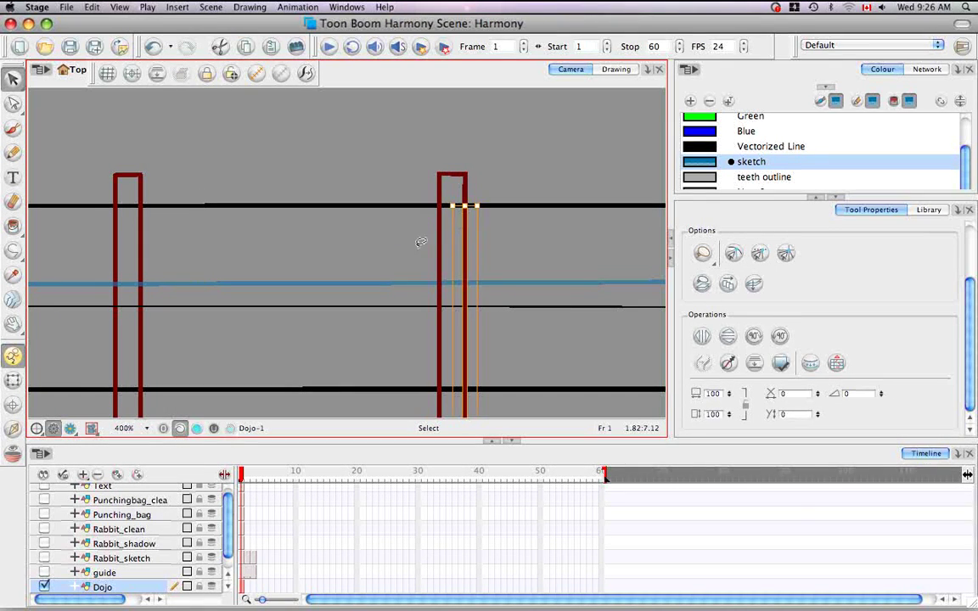
pyautogui.click(431, 240)
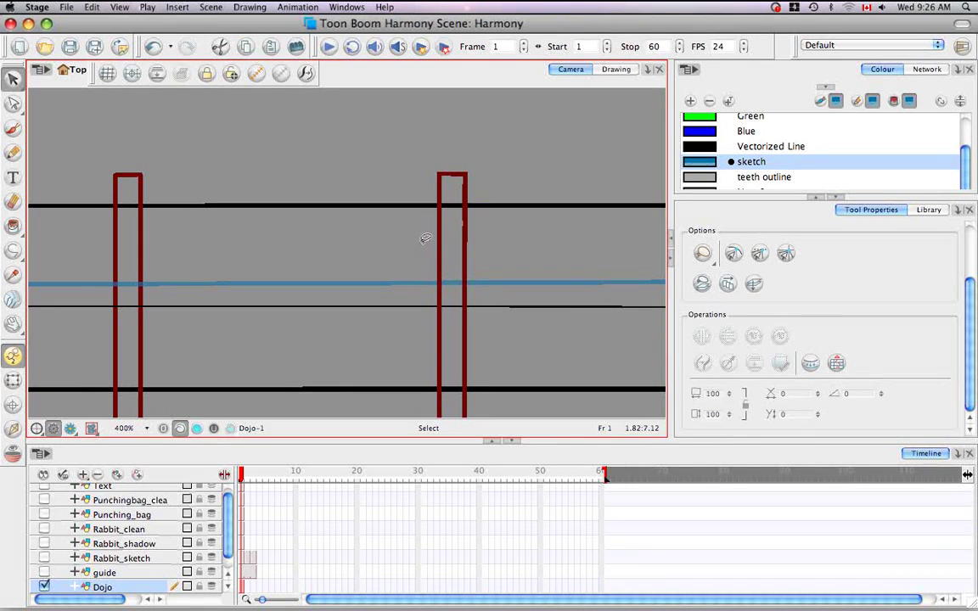
pyautogui.click(438, 214)
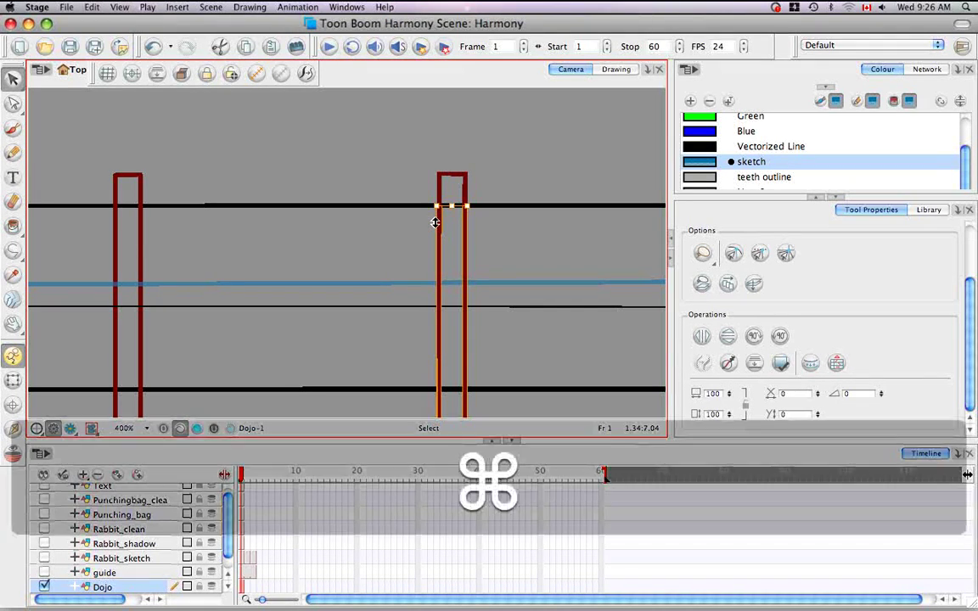
pyautogui.press('super+g')
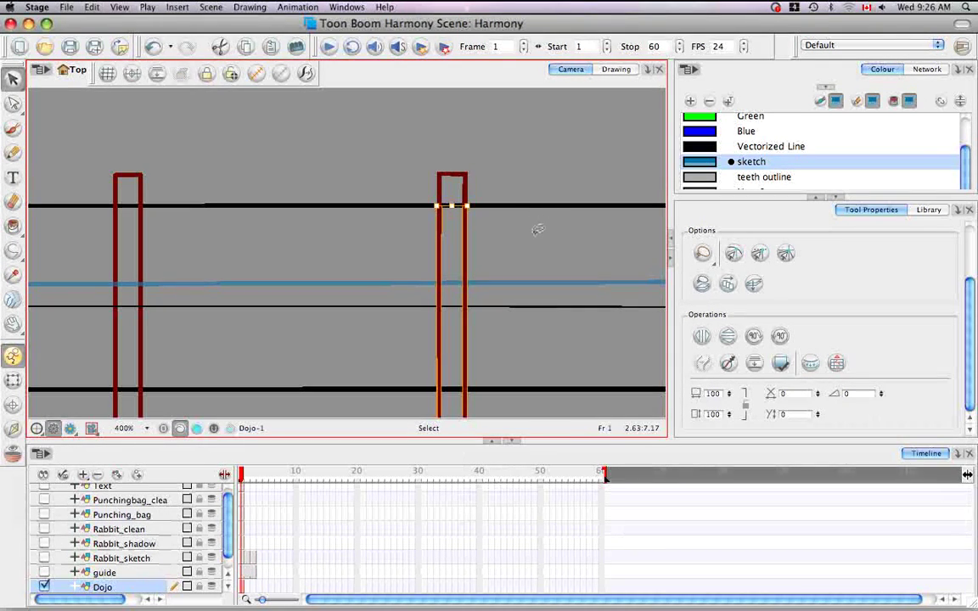
pyautogui.click(489, 240)
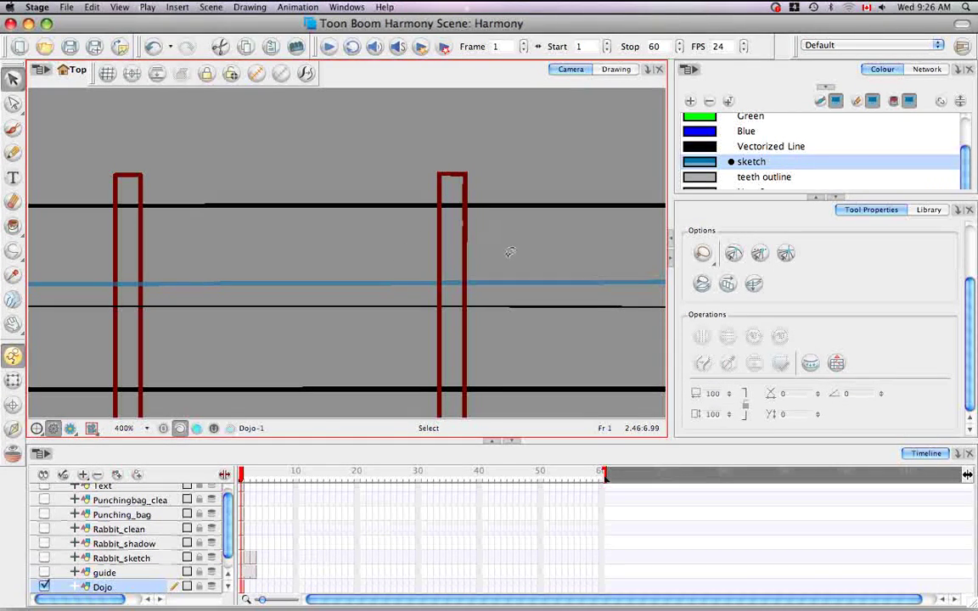
# - Test a skew and shrink on the lower right post, then undo it
pyautogui.click(464, 218)
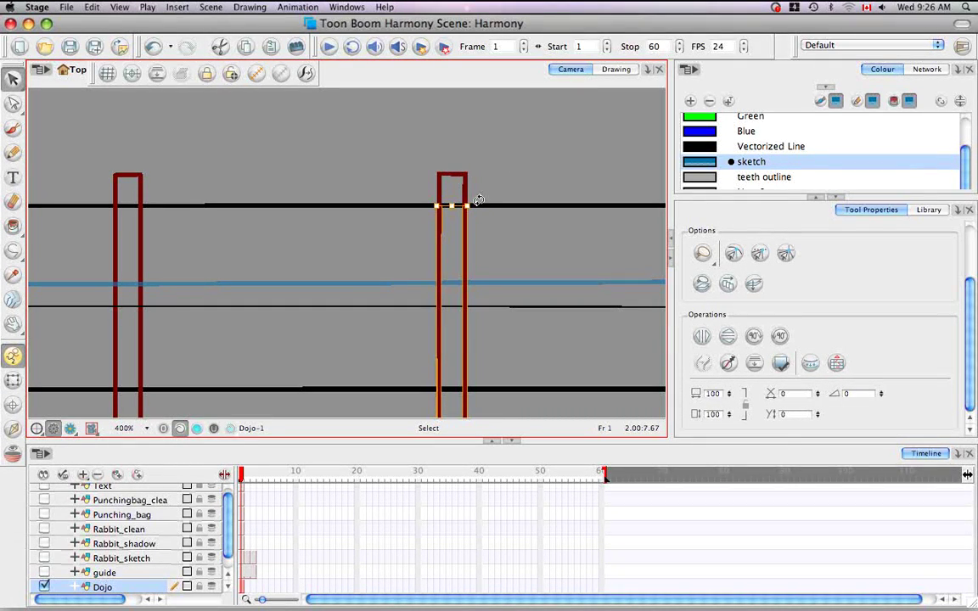
pyautogui.moveTo(479, 199); pyautogui.dragTo(466, 245)
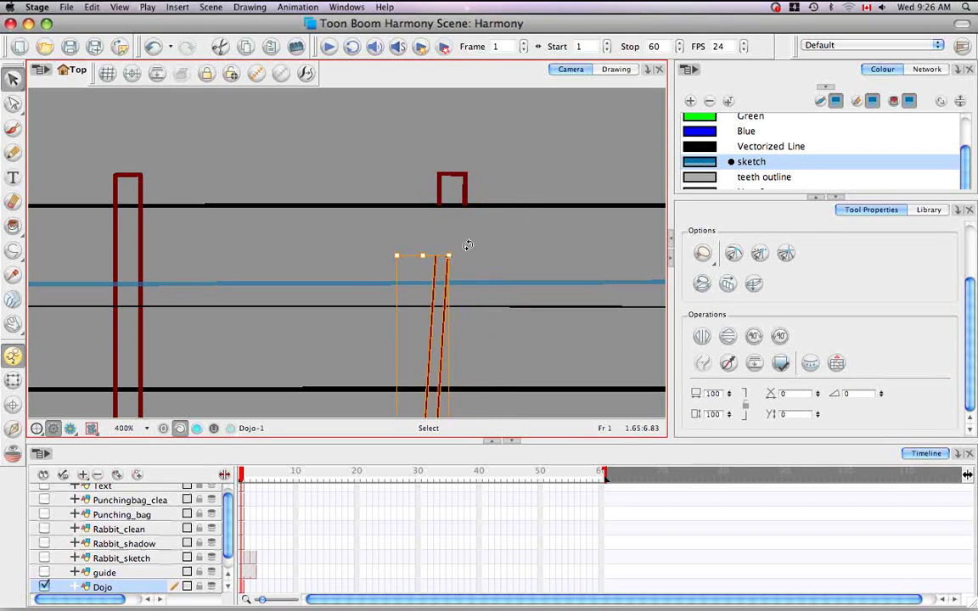
pyautogui.click(509, 243)
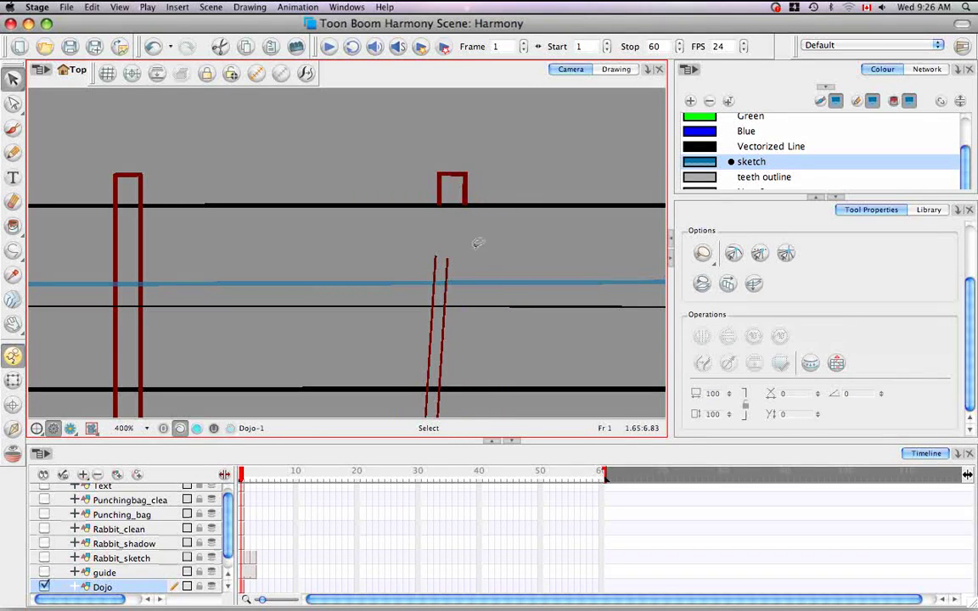
pyautogui.click(436, 263)
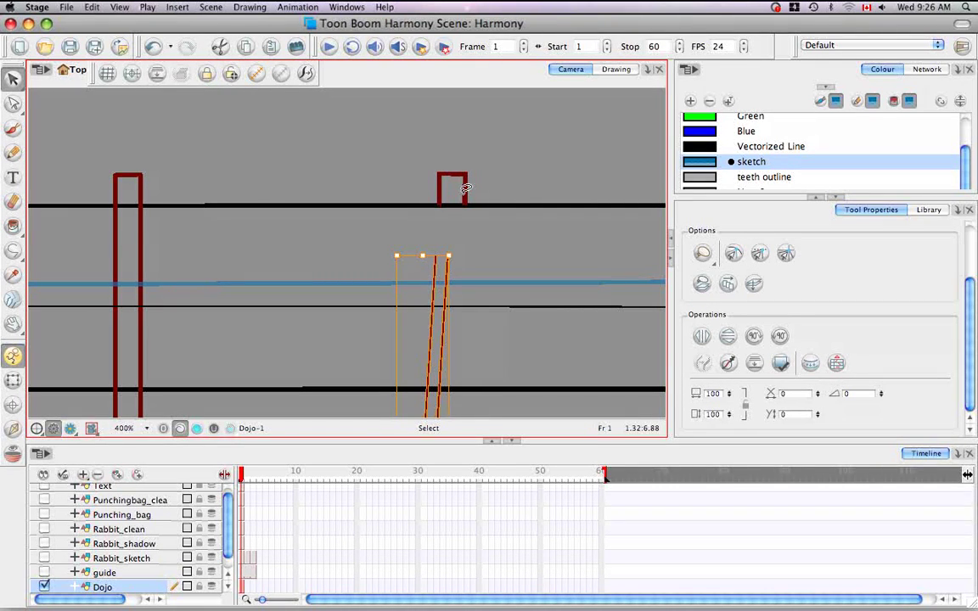
pyautogui.press('super+z')
pyautogui.press('super+z')
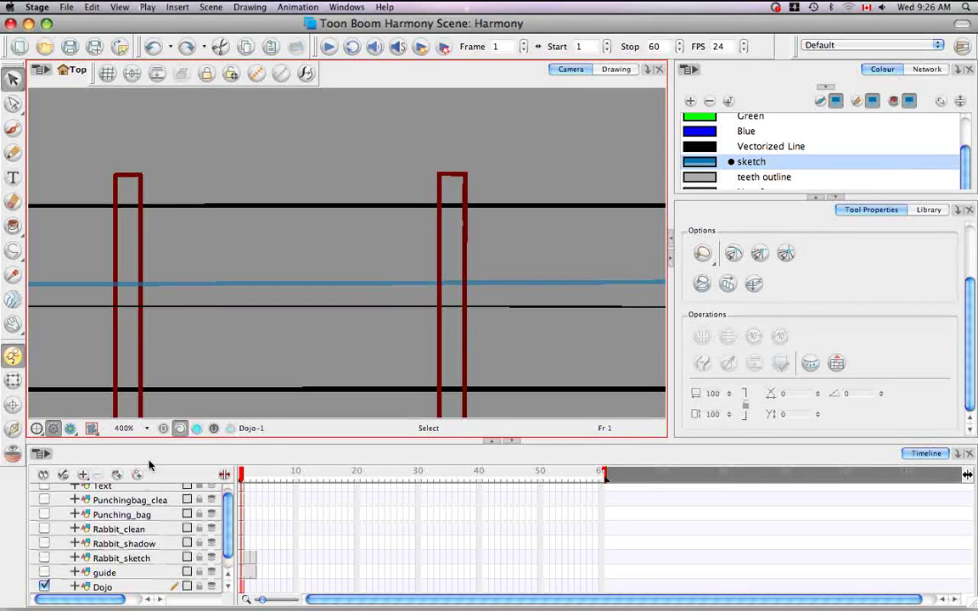
# - Select Rabbit_clean, Rabbit_shadow and Rabbit_sketch and group them with Group Selected Layers
pyautogui.click(132, 530)
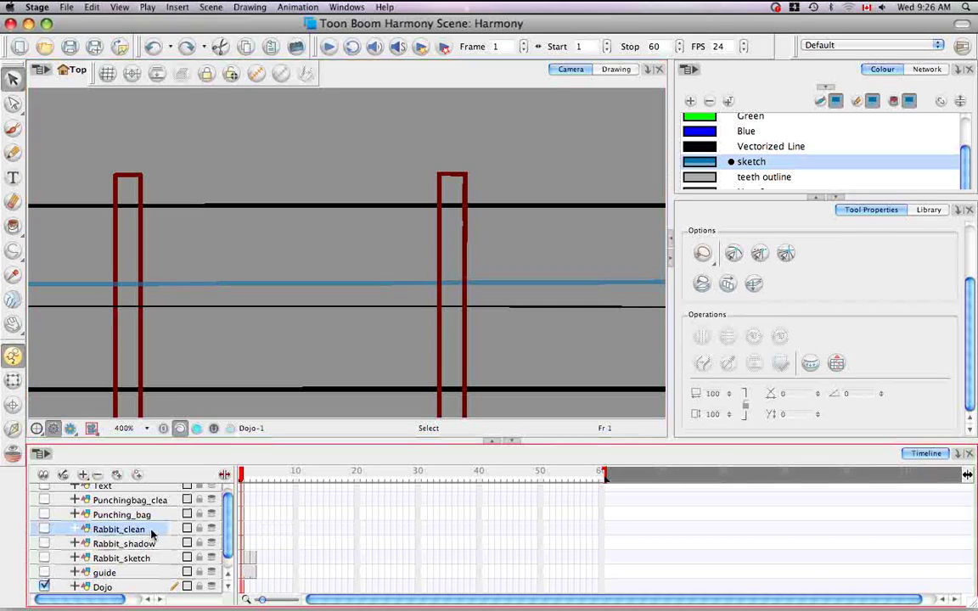
pyautogui.keyDown('shift'); pyautogui.click(161, 544); pyautogui.keyUp('shift')
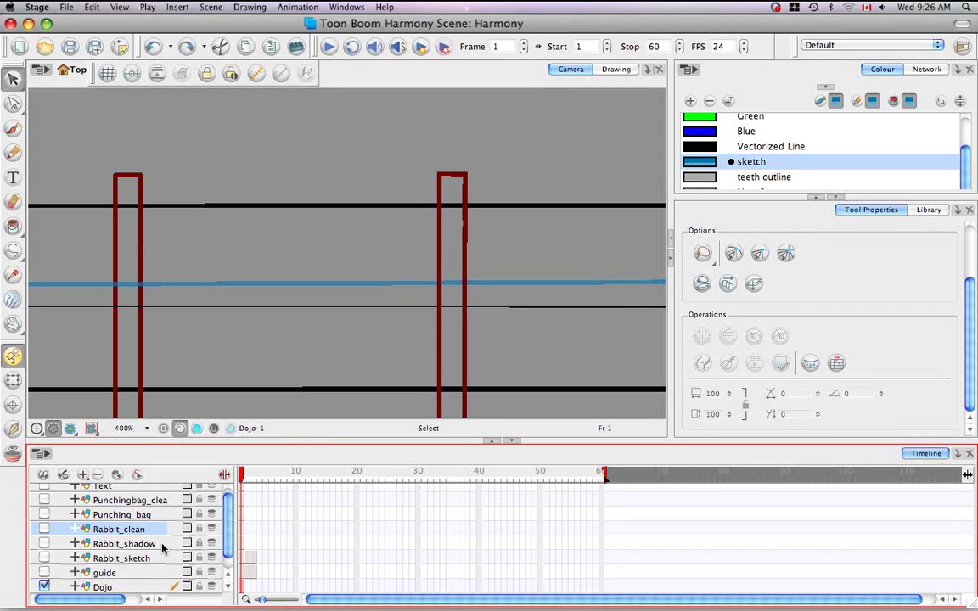
pyautogui.keyDown('shift'); pyautogui.click(164, 558); pyautogui.keyUp('shift')
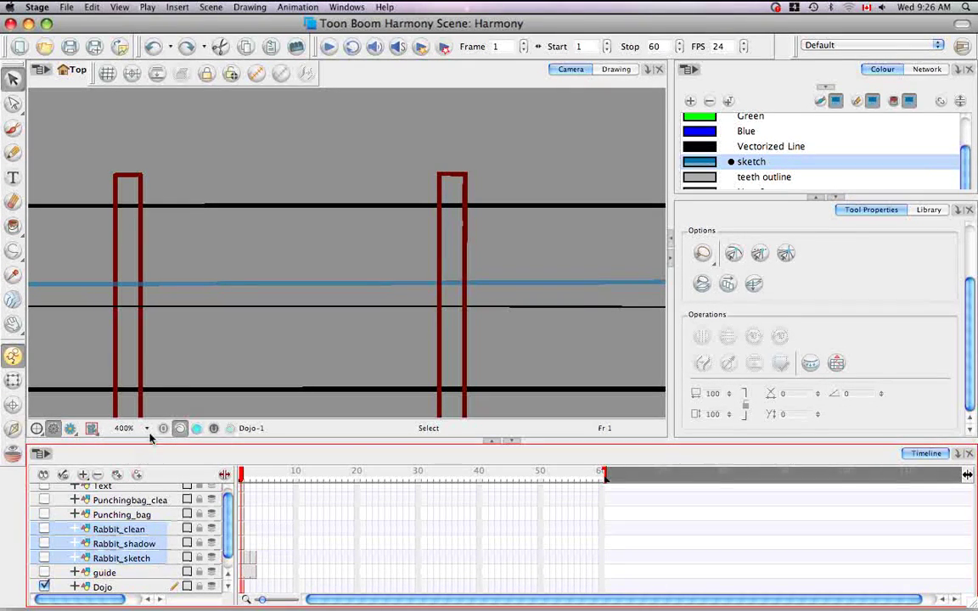
pyautogui.click(92, 7)
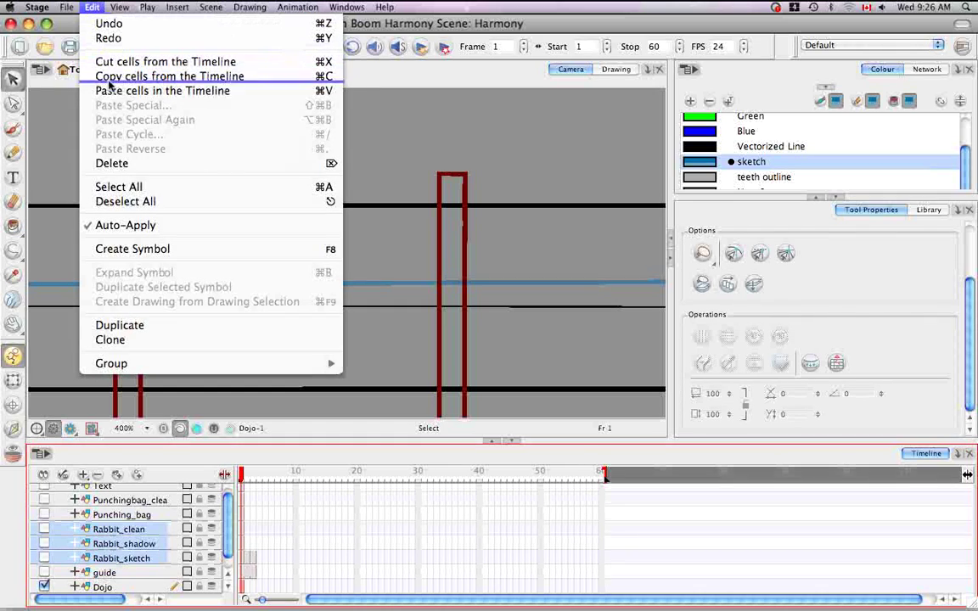
pyautogui.moveTo(255, 365)
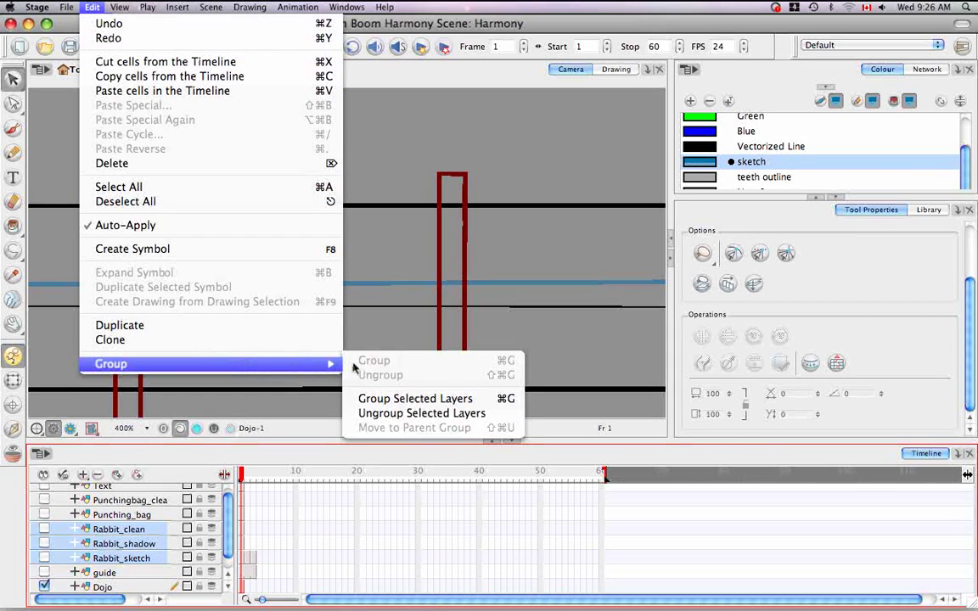
pyautogui.click(496, 400)
# - Expand the new group layer to show its three Rabbit layers
pyautogui.click(63, 529)
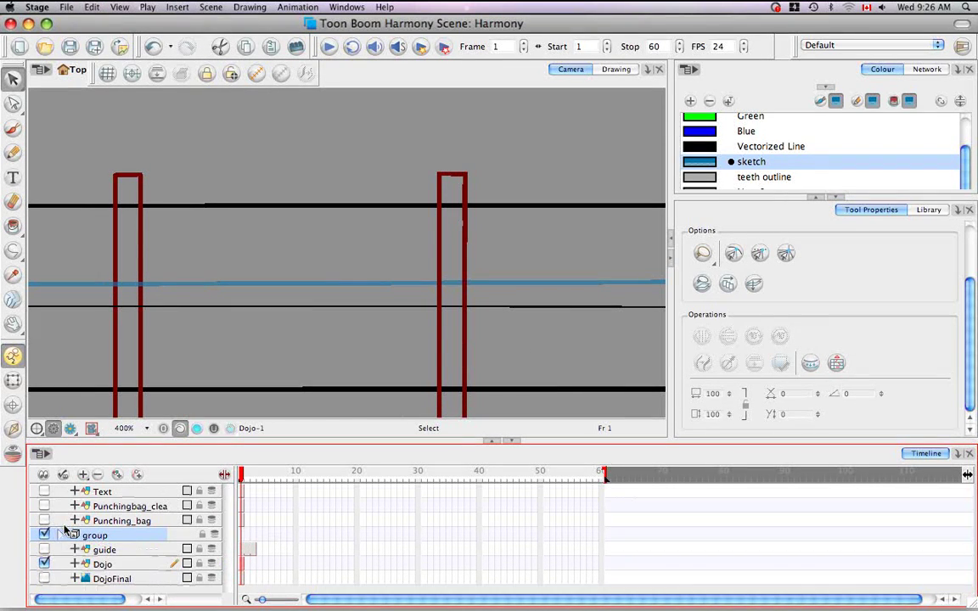
pyautogui.click(63, 535)
pyautogui.click(64, 536)
pyautogui.click(63, 535)
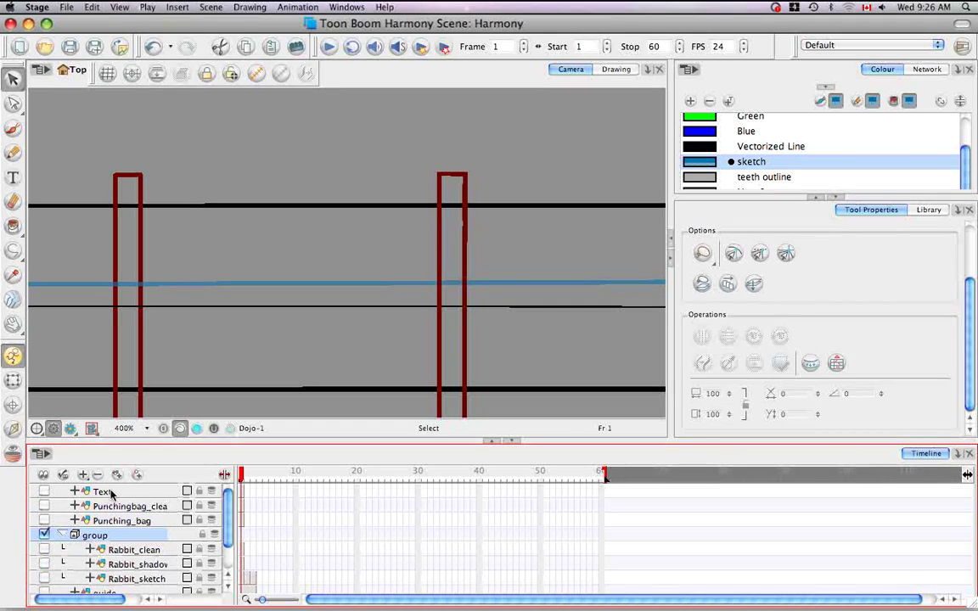